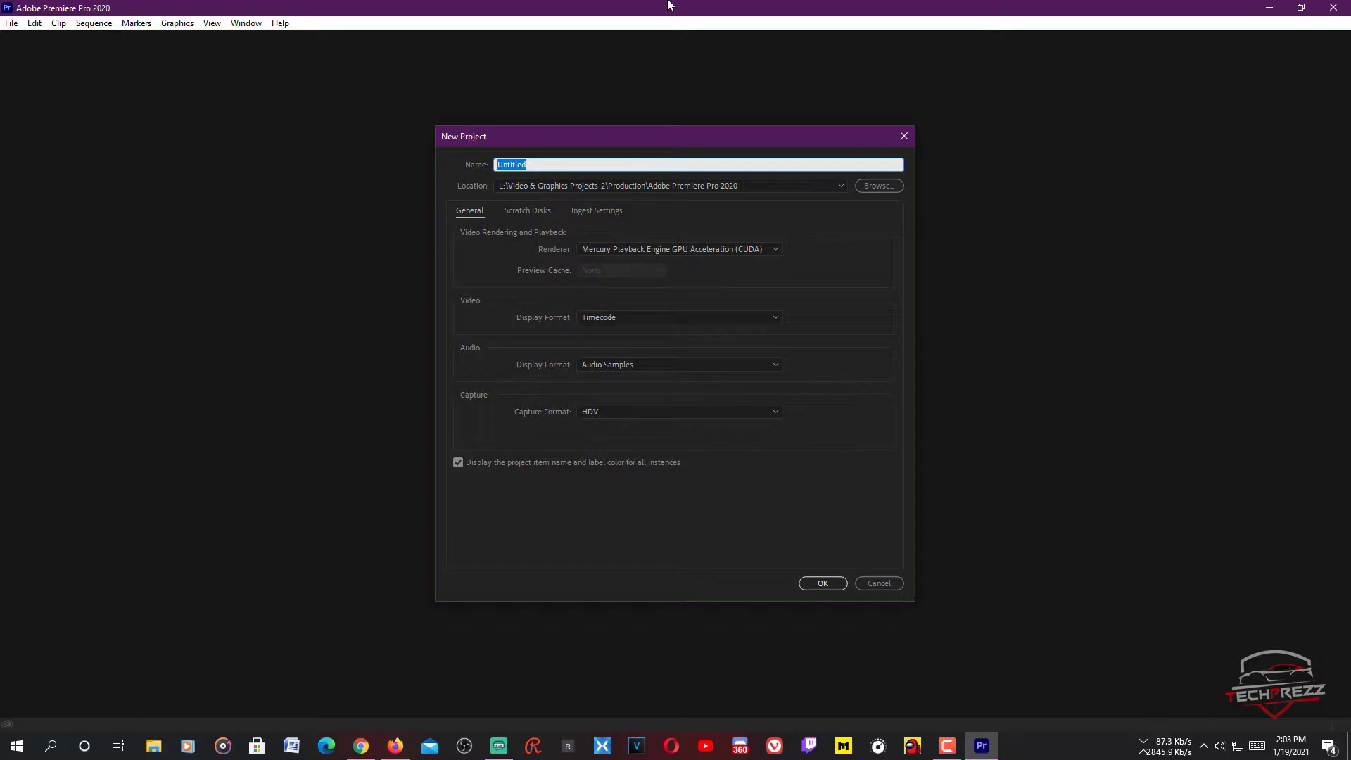
Step: Create a new project named "YouTube shorts-Among" and switch to the Assembly workspace
text(youTUbe shorts-Among)
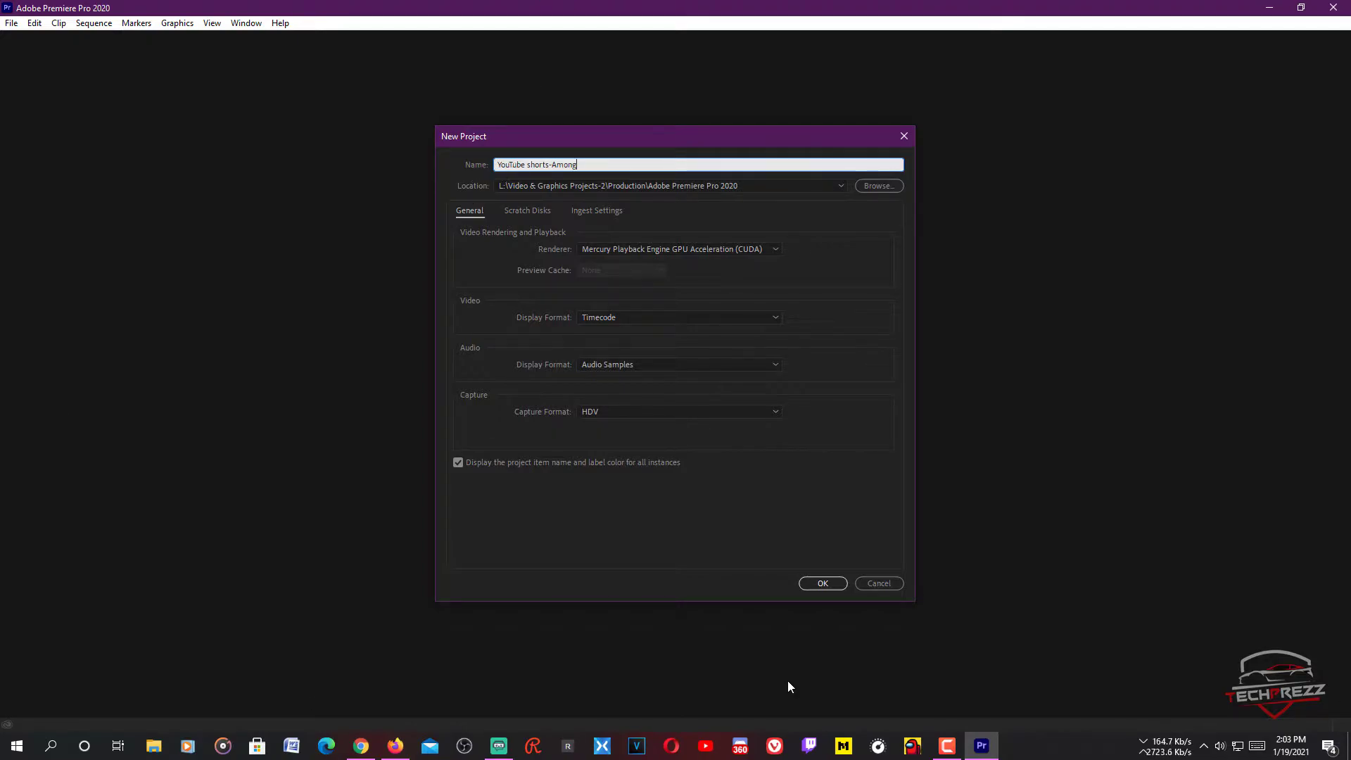
click(816, 585)
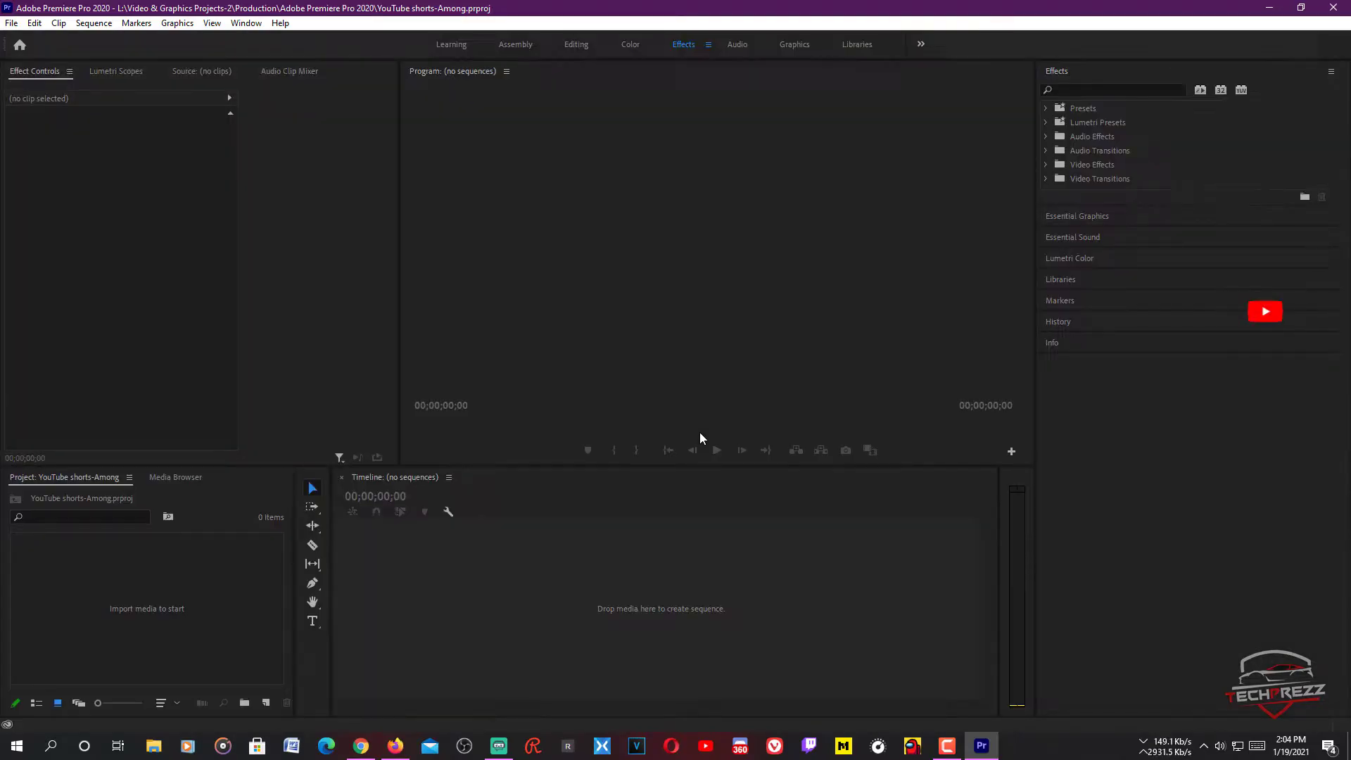
click(524, 45)
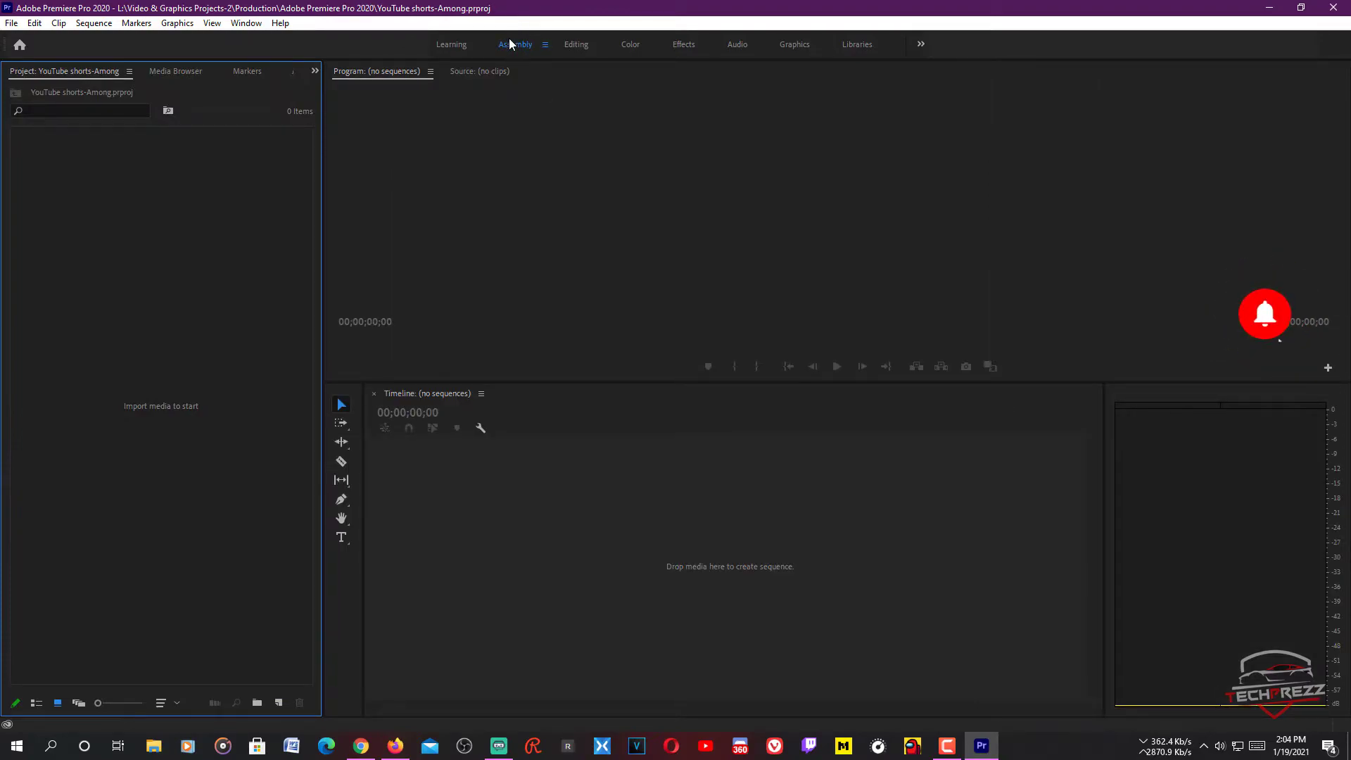
right_click(76, 132)
click(45, 270)
right_click(45, 266)
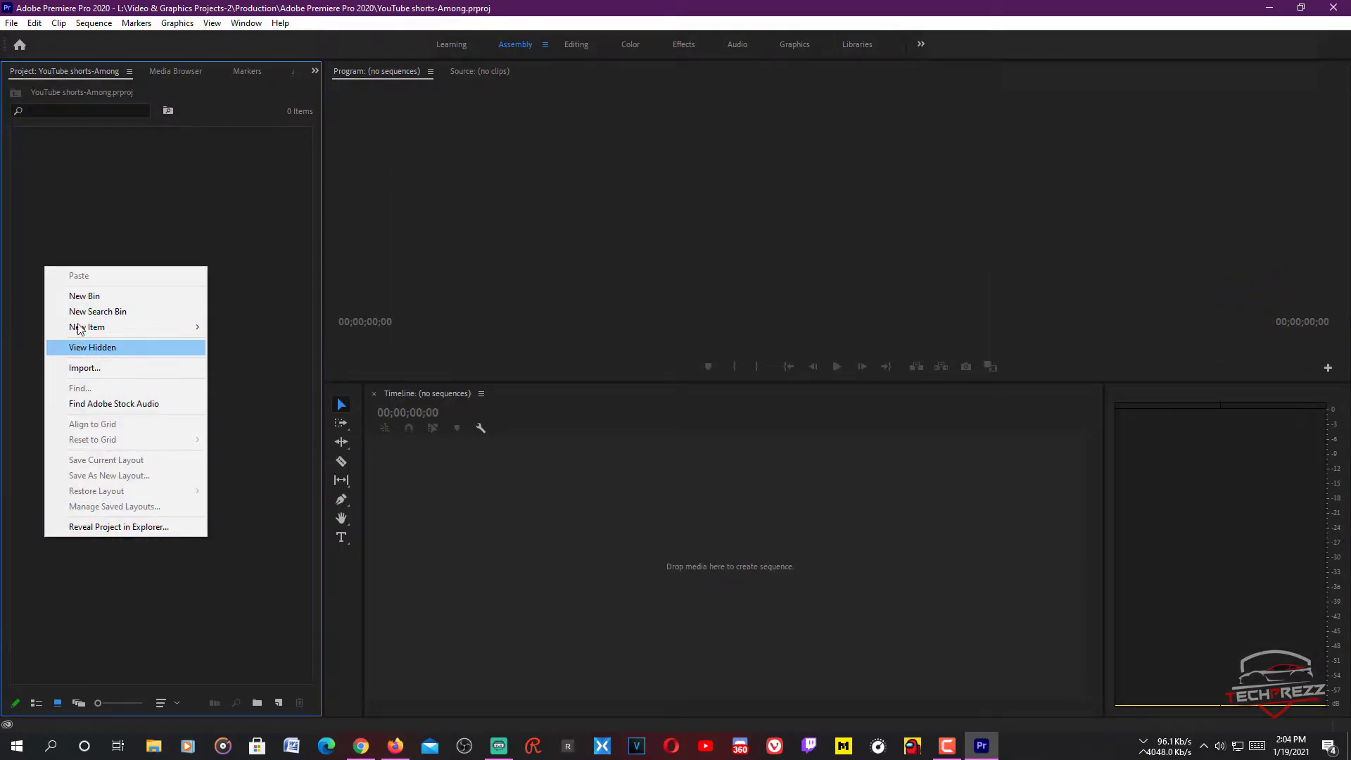
click(135, 232)
click(548, 543)
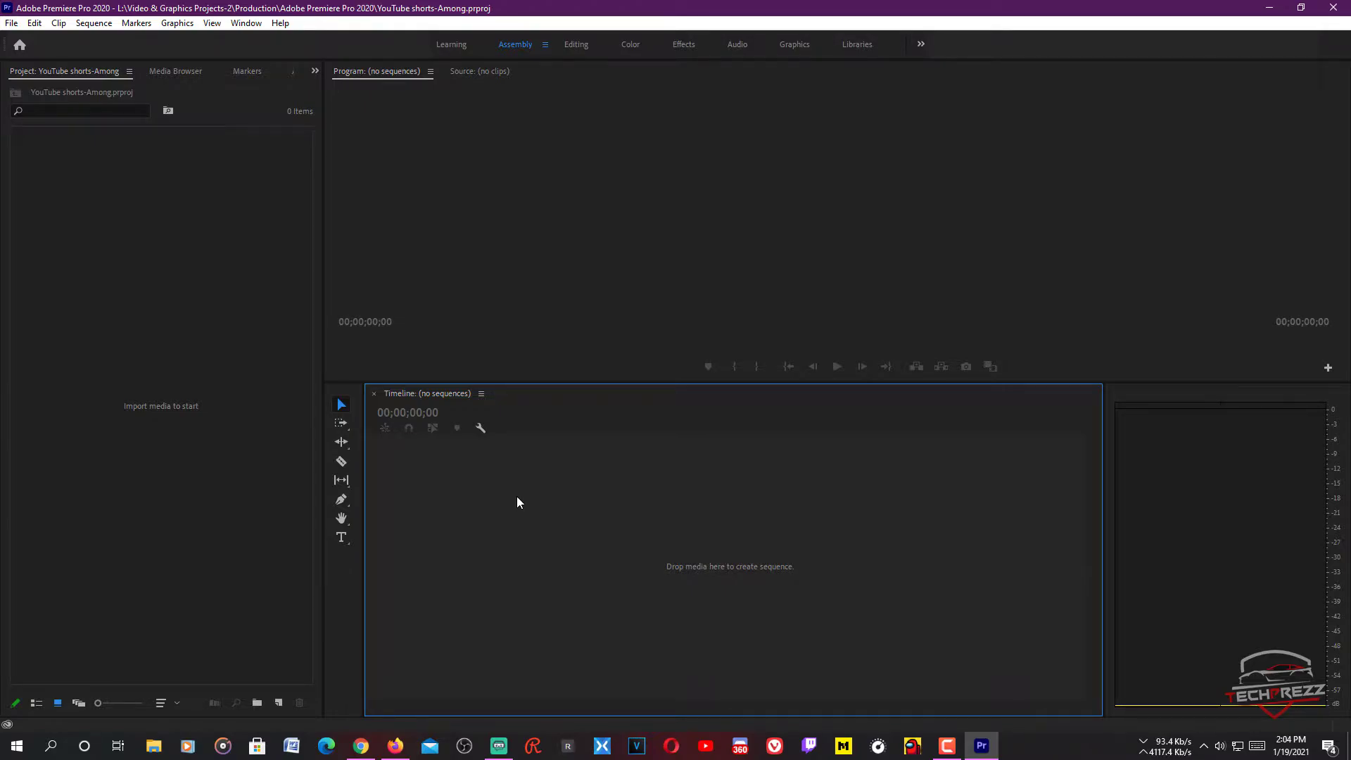
right_click(59, 282)
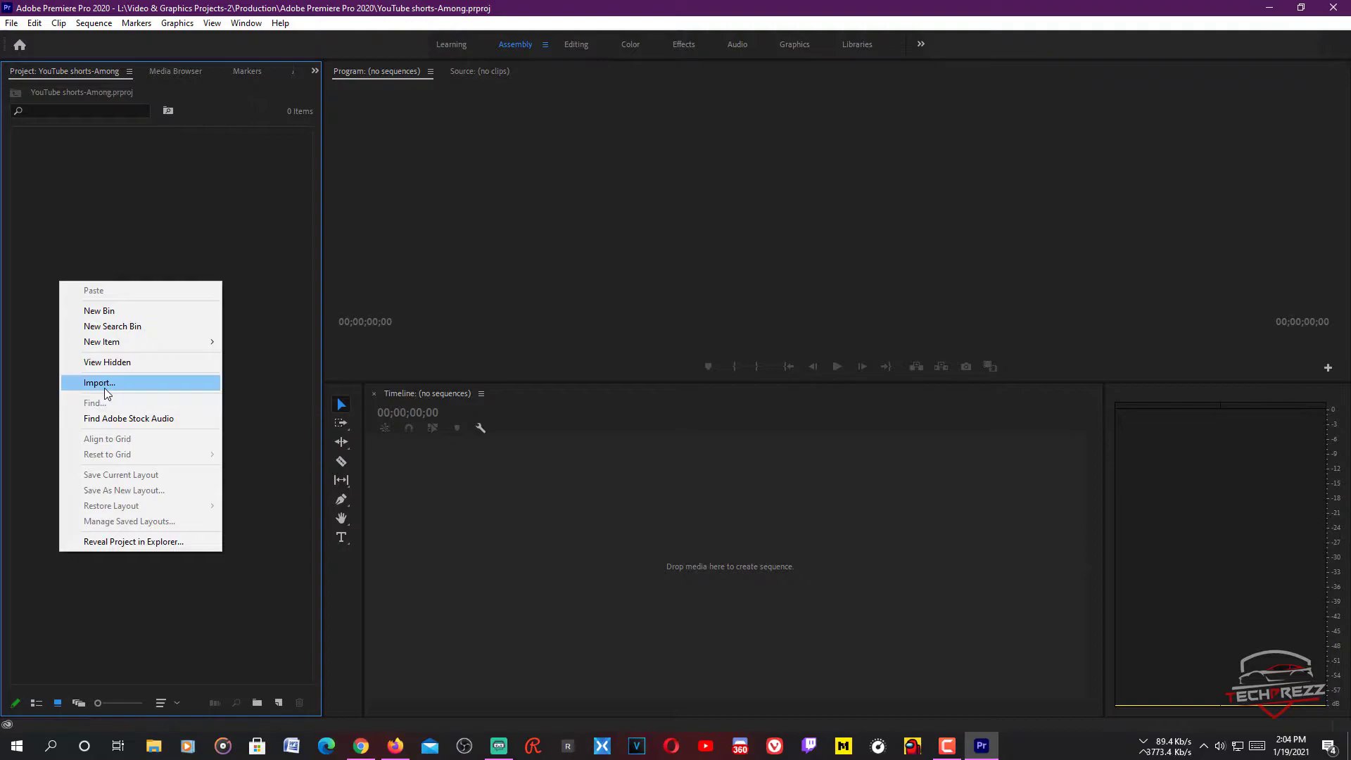
click(177, 220)
click(644, 555)
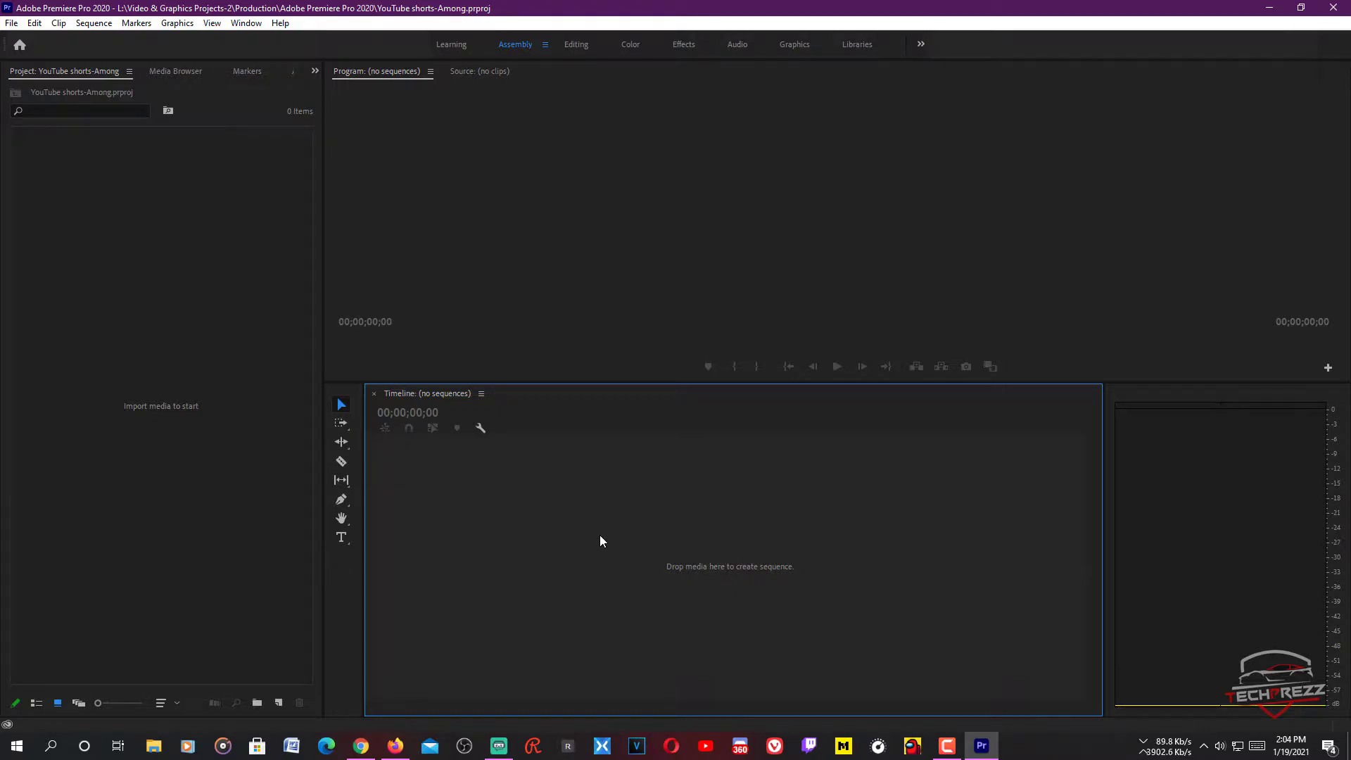
Step: Review the presets offered for a new sequence, including AVCHD 1080p60, without creating a sequence
click(11, 23)
mouse_move(30, 26)
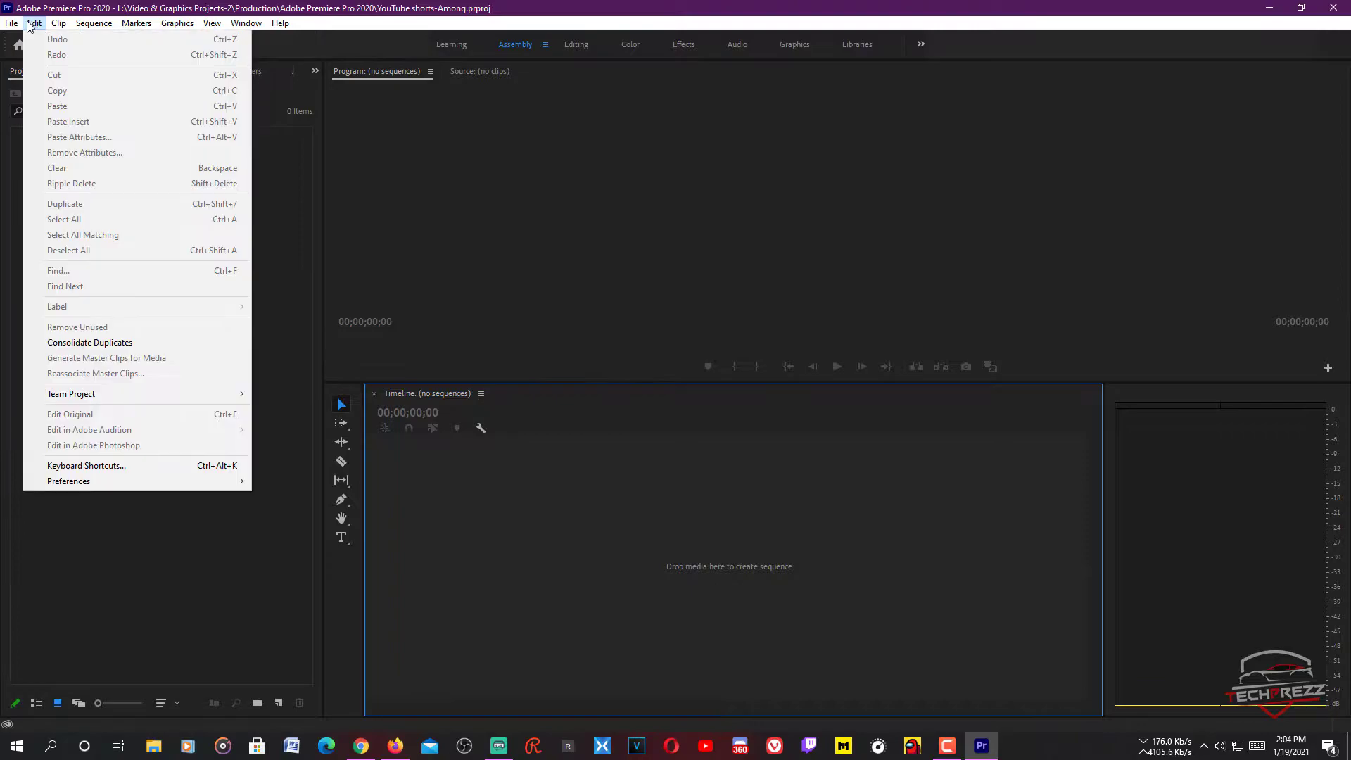
mouse_move(104, 42)
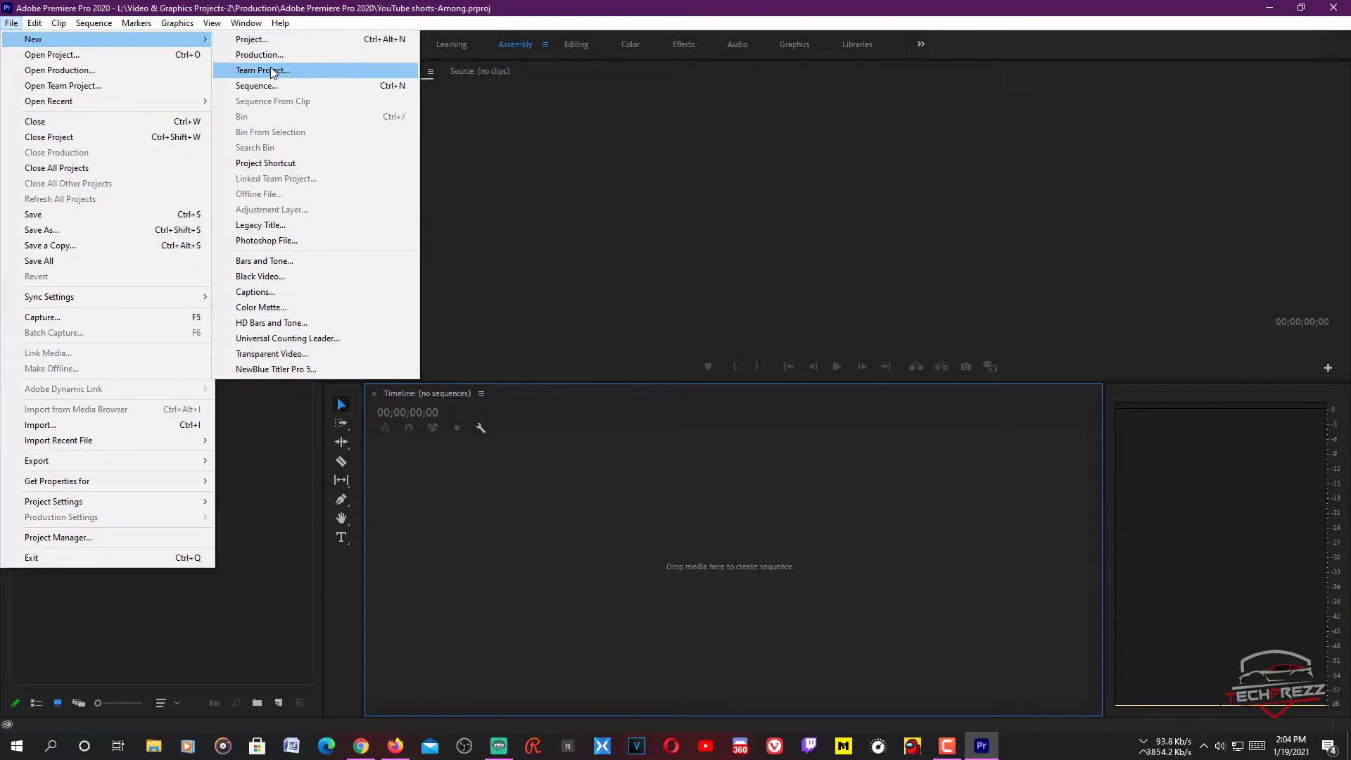
click(257, 86)
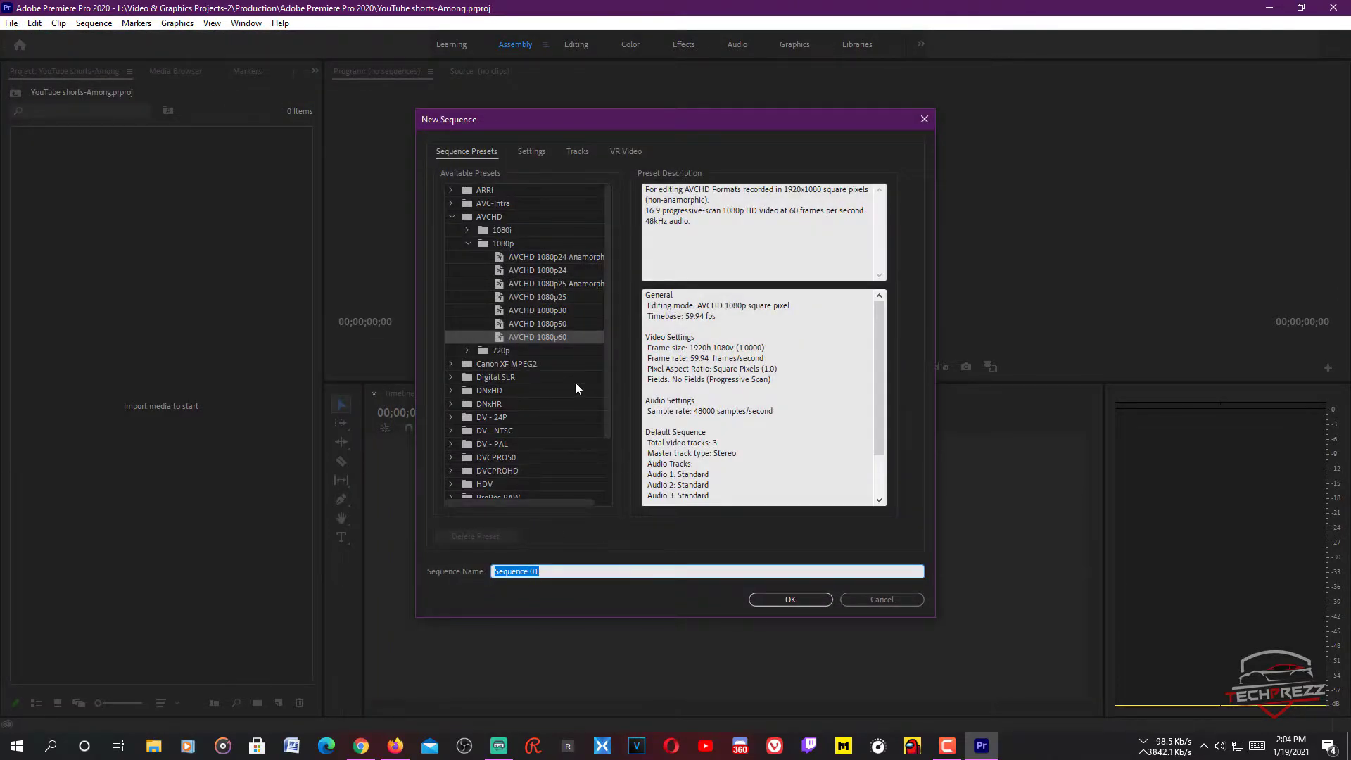
scroll(528, 427, down, 2)
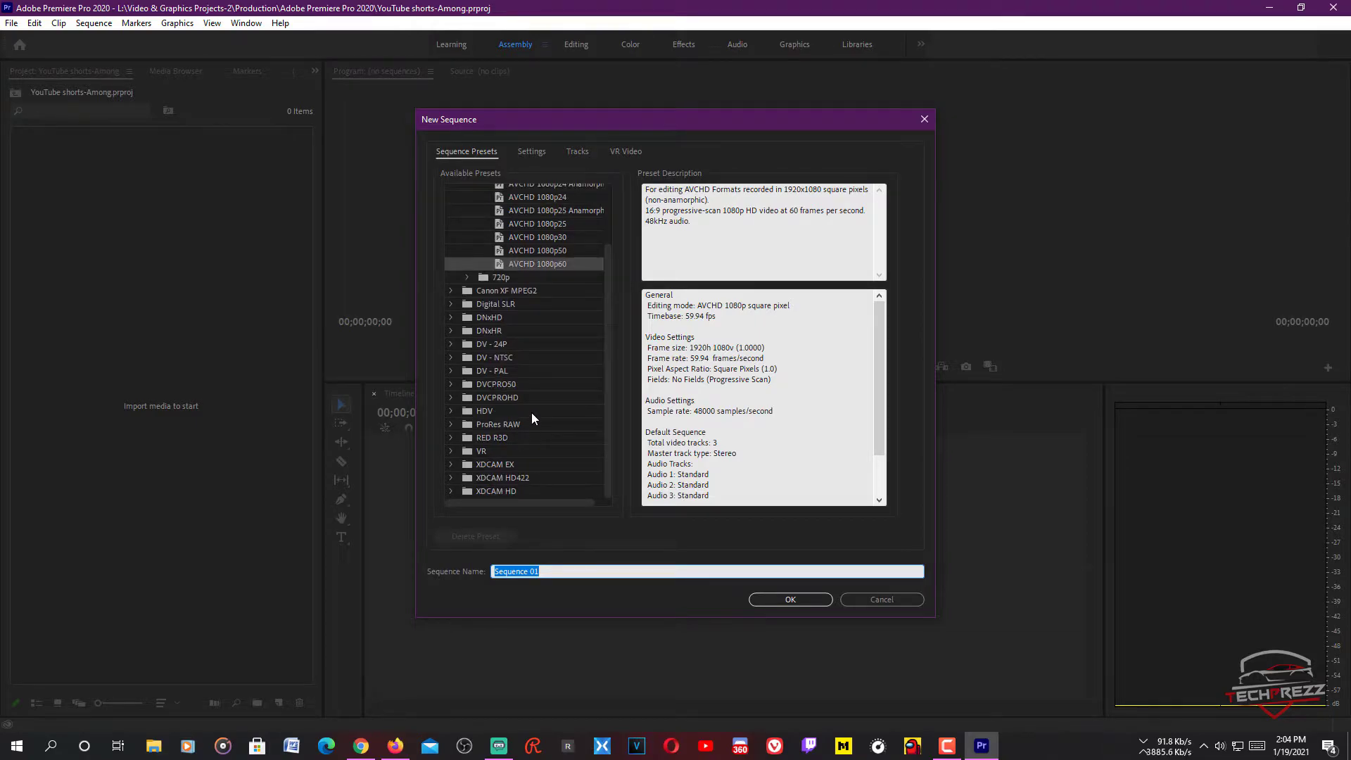
scroll(500, 417, up, 2)
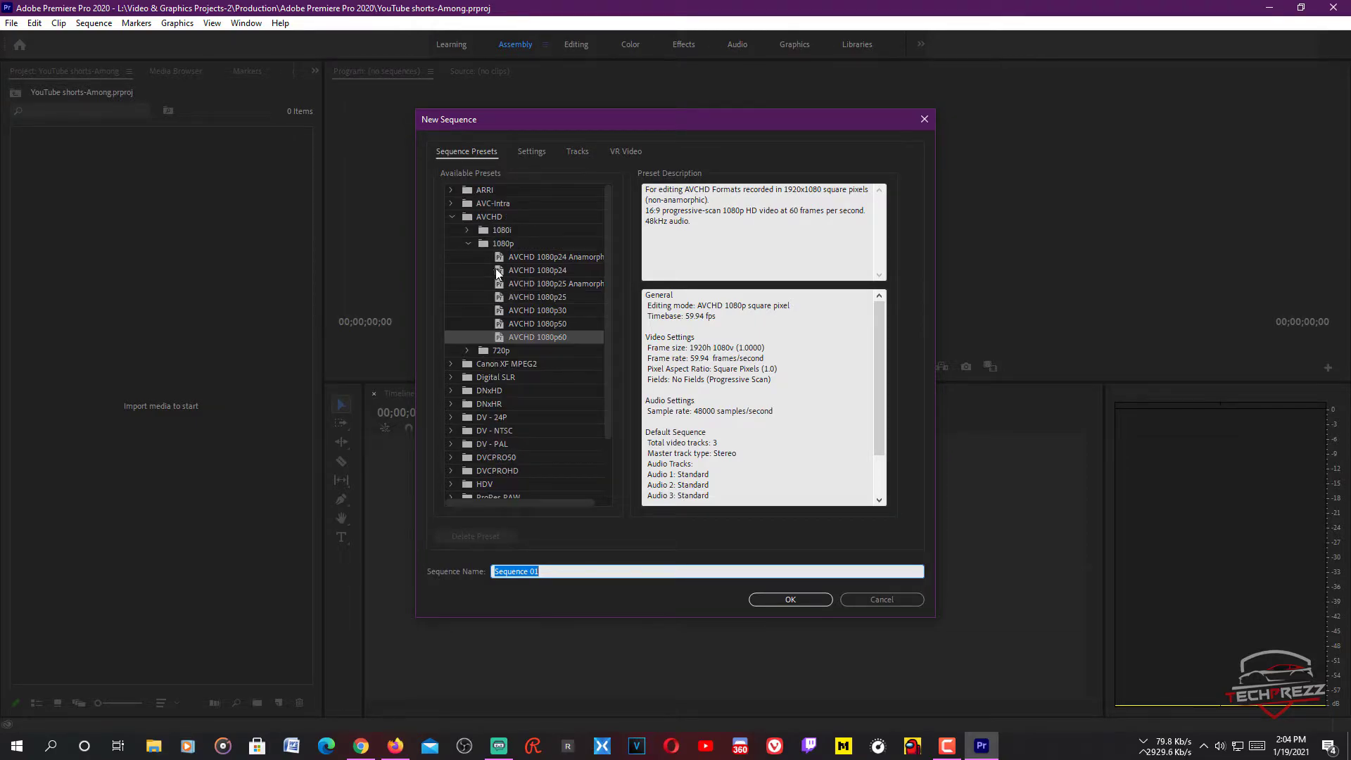
click(538, 335)
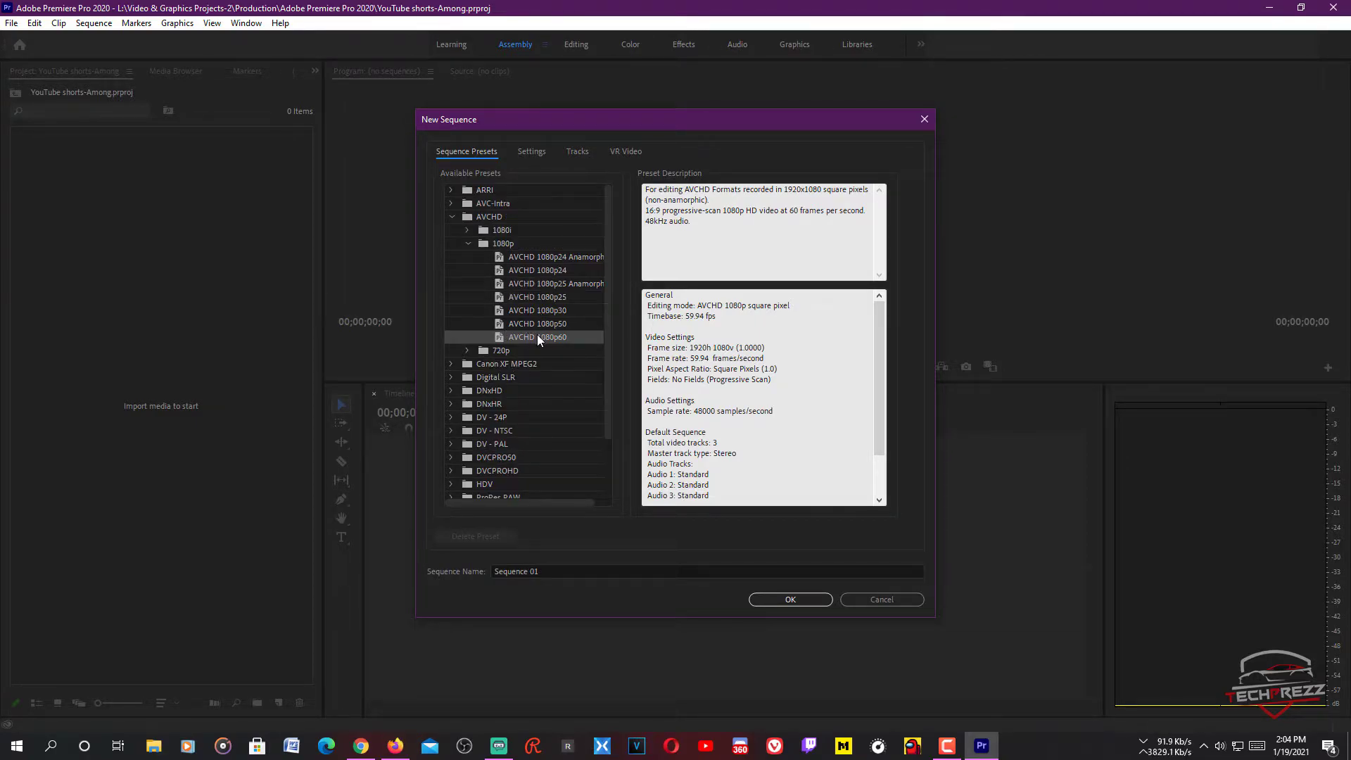
click(907, 602)
Step: Import "Among us But 1000 IQ Hide And Seek Impostor Gameplay Such A Savage_1080pFHR.mp4" from the Among us videos folder into the project
right_click(138, 224)
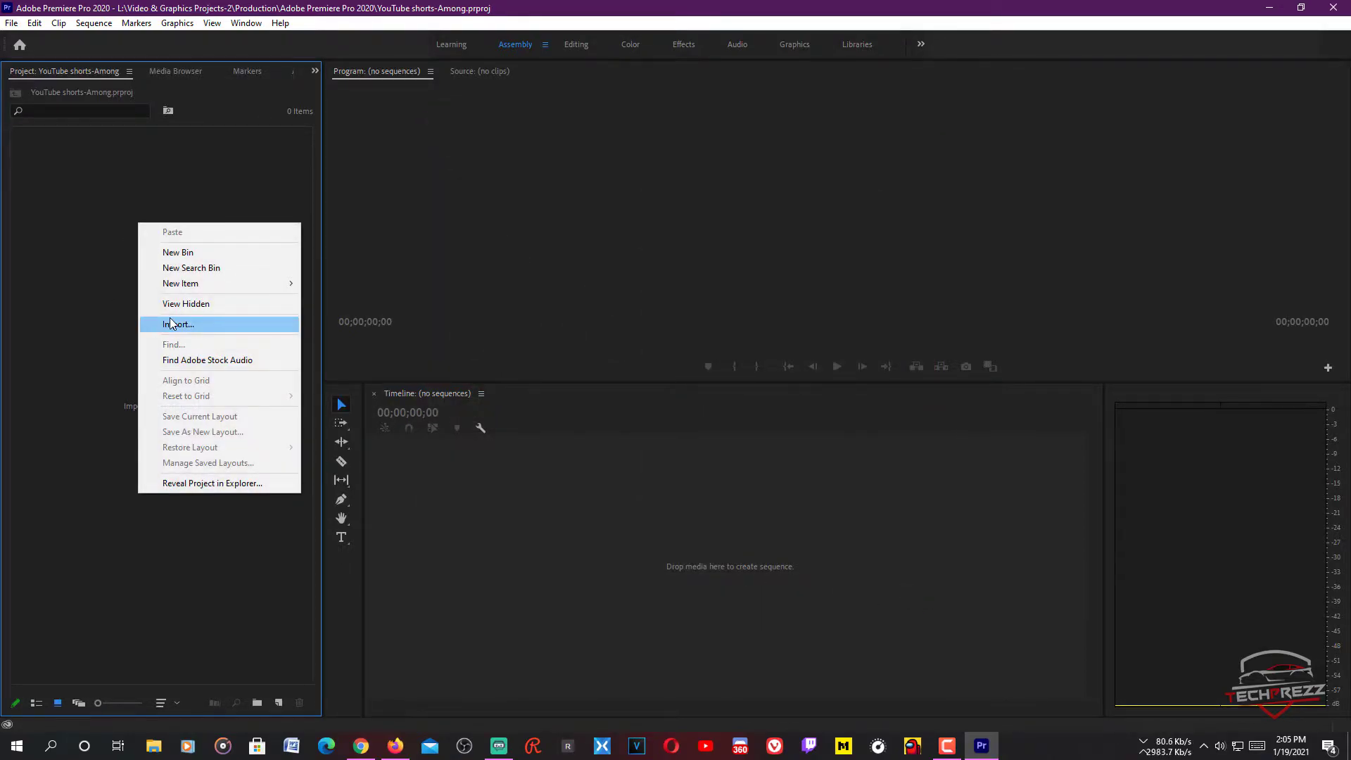
click(36, 278)
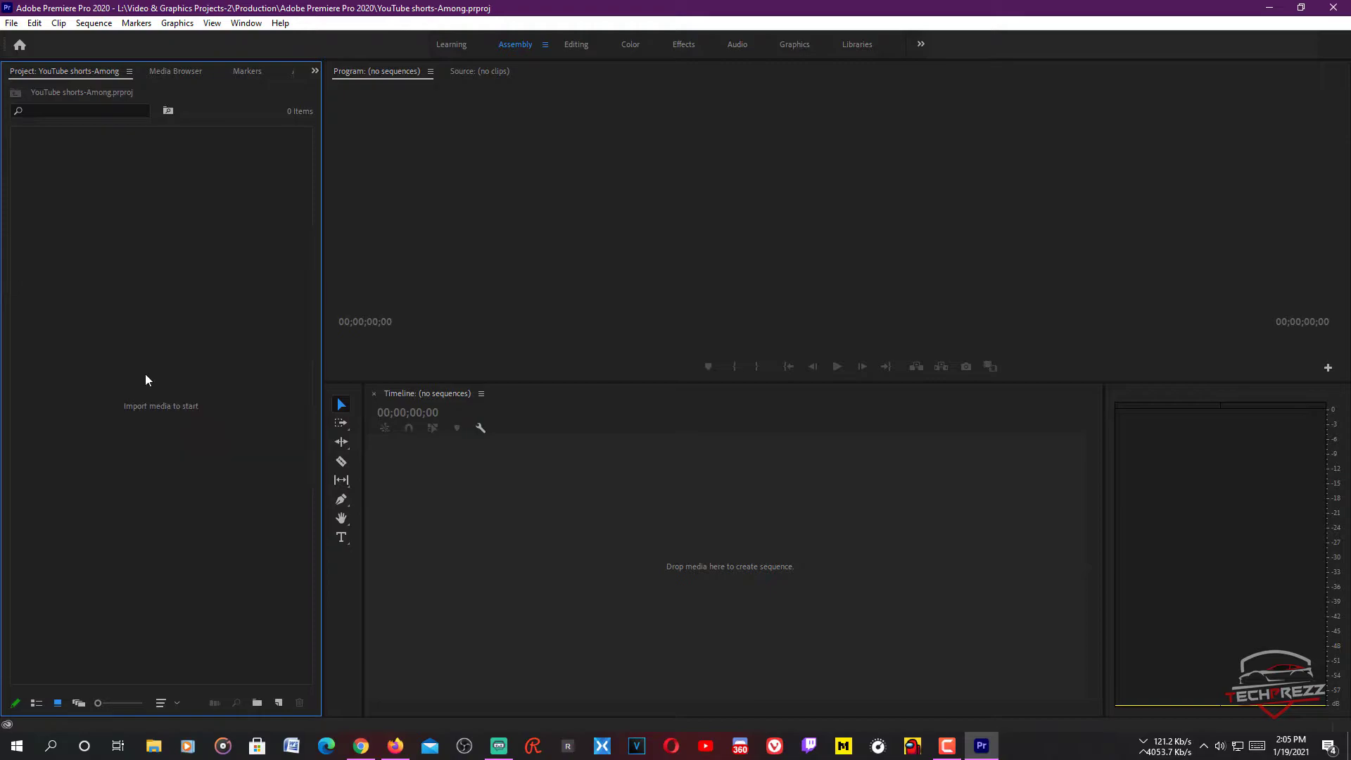
click(629, 577)
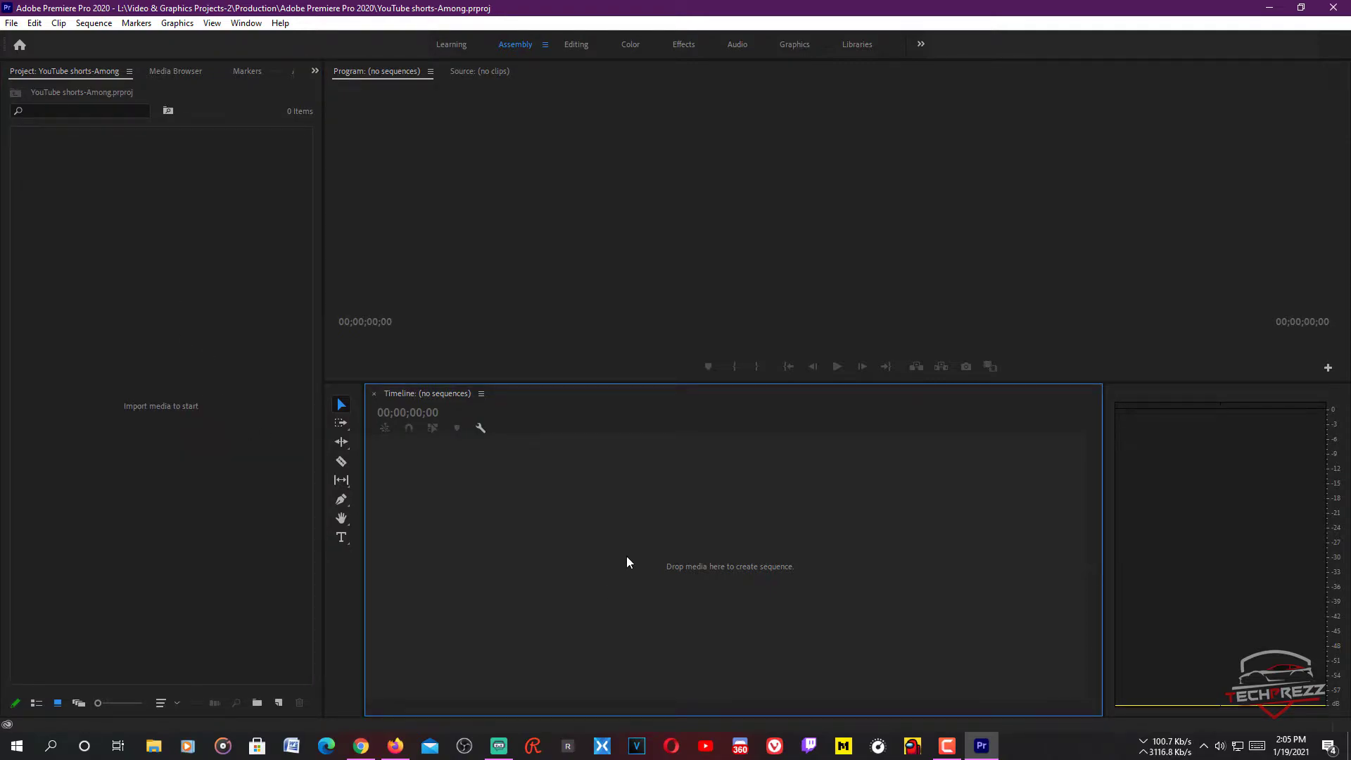
right_click(126, 331)
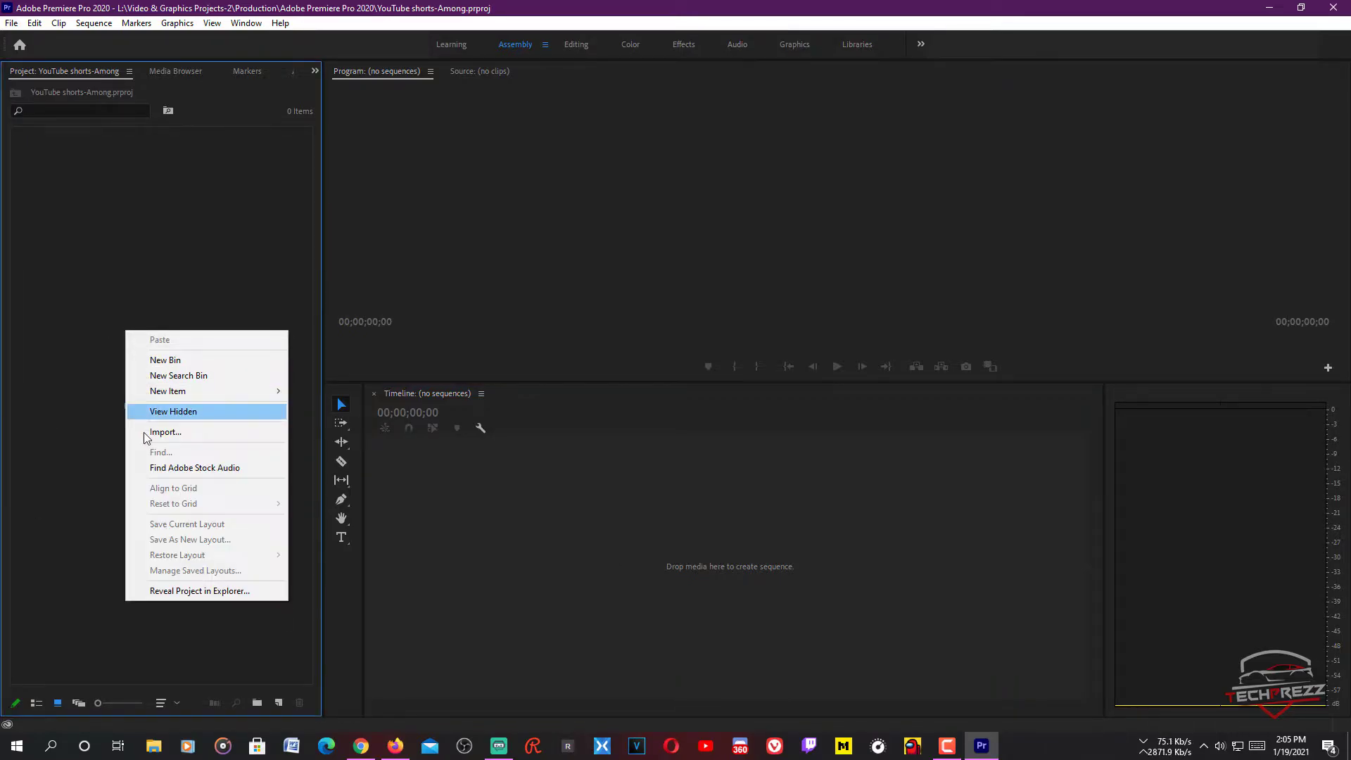
right_click(111, 340)
click(176, 440)
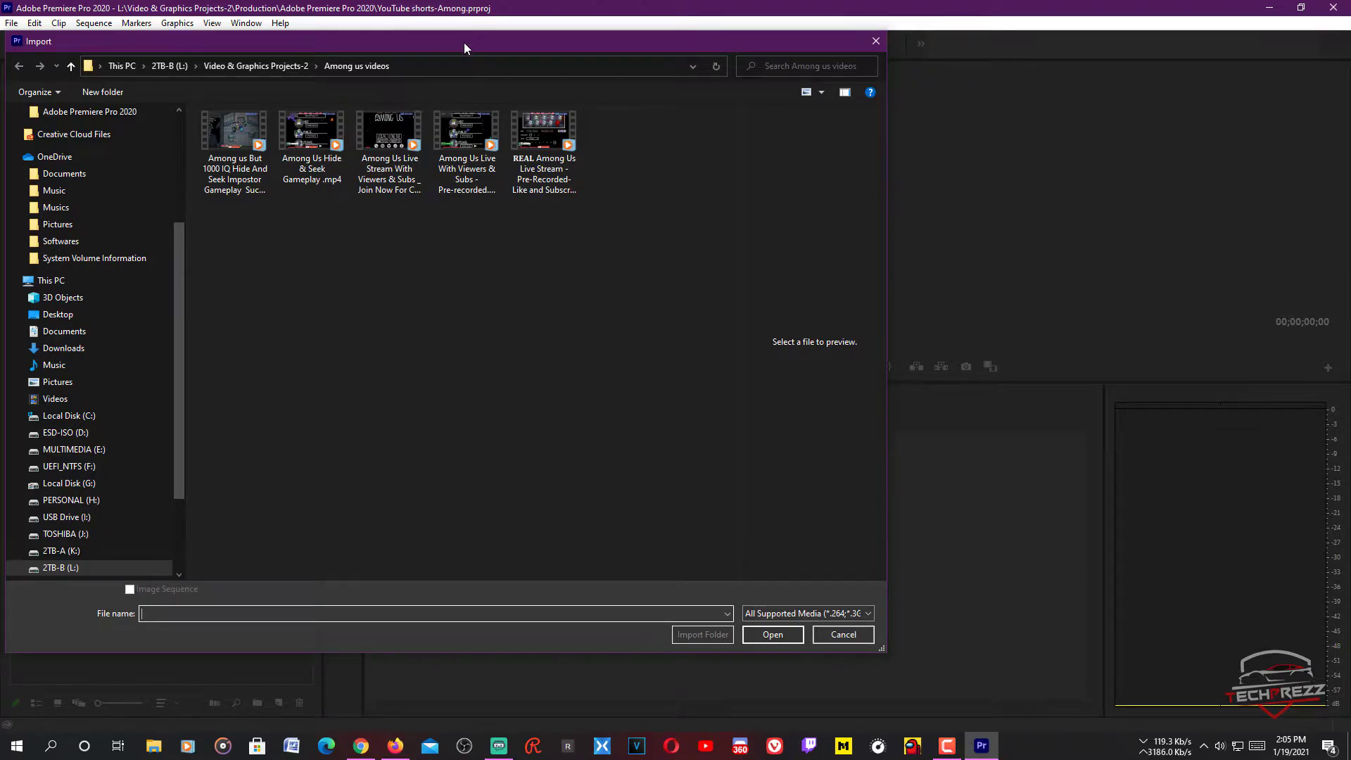
drag(463, 42, 614, 72)
click(359, 220)
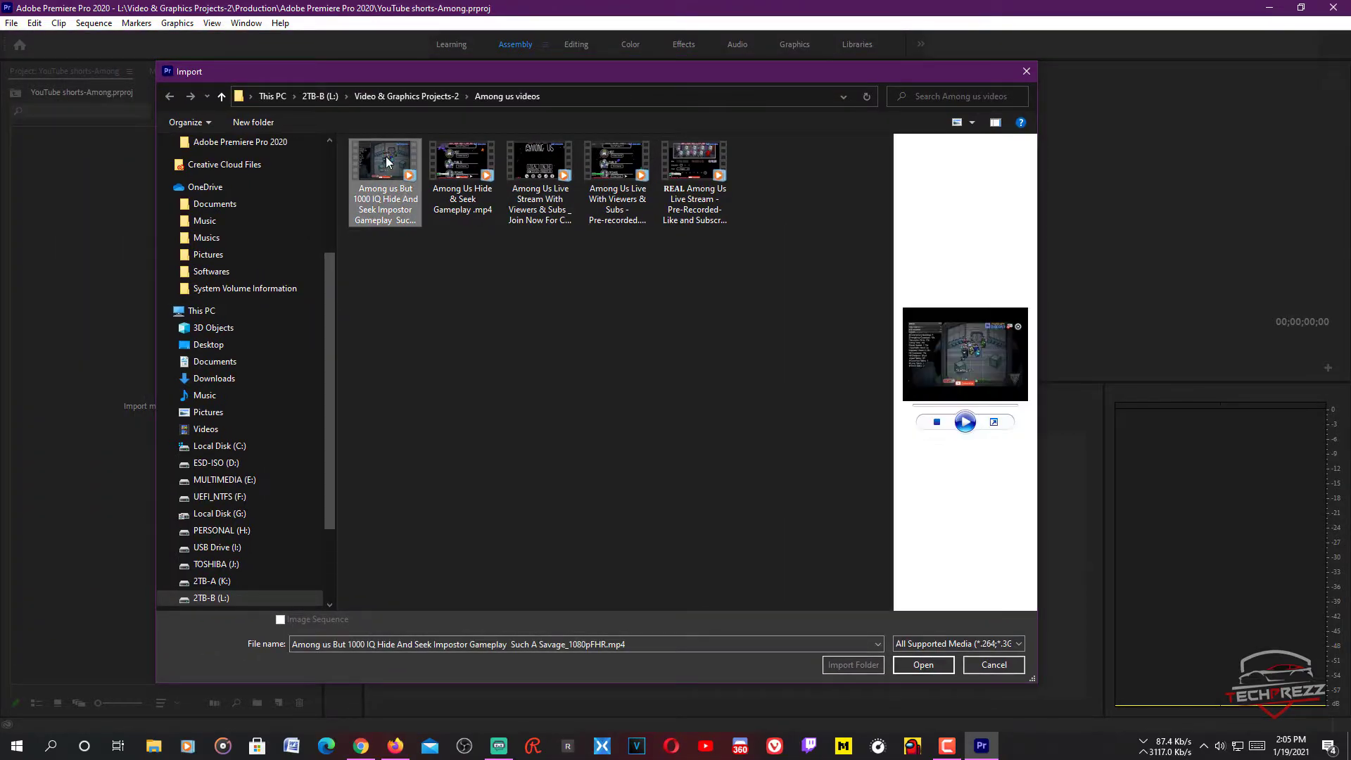
double_click(386, 158)
Step: Create a sequence from the imported gameplay video by placing it on the empty timeline, with the whole clip in view
click(99, 166)
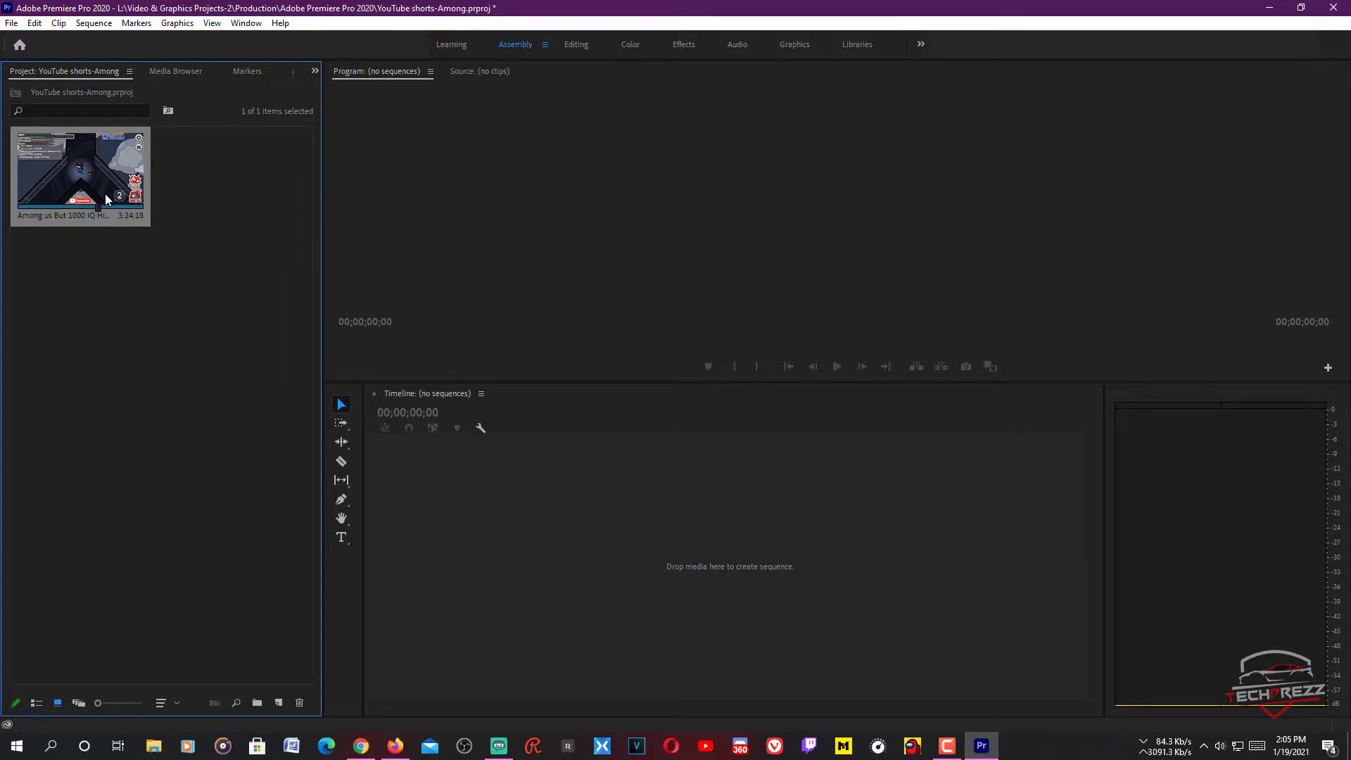
drag(73, 171, 919, 535)
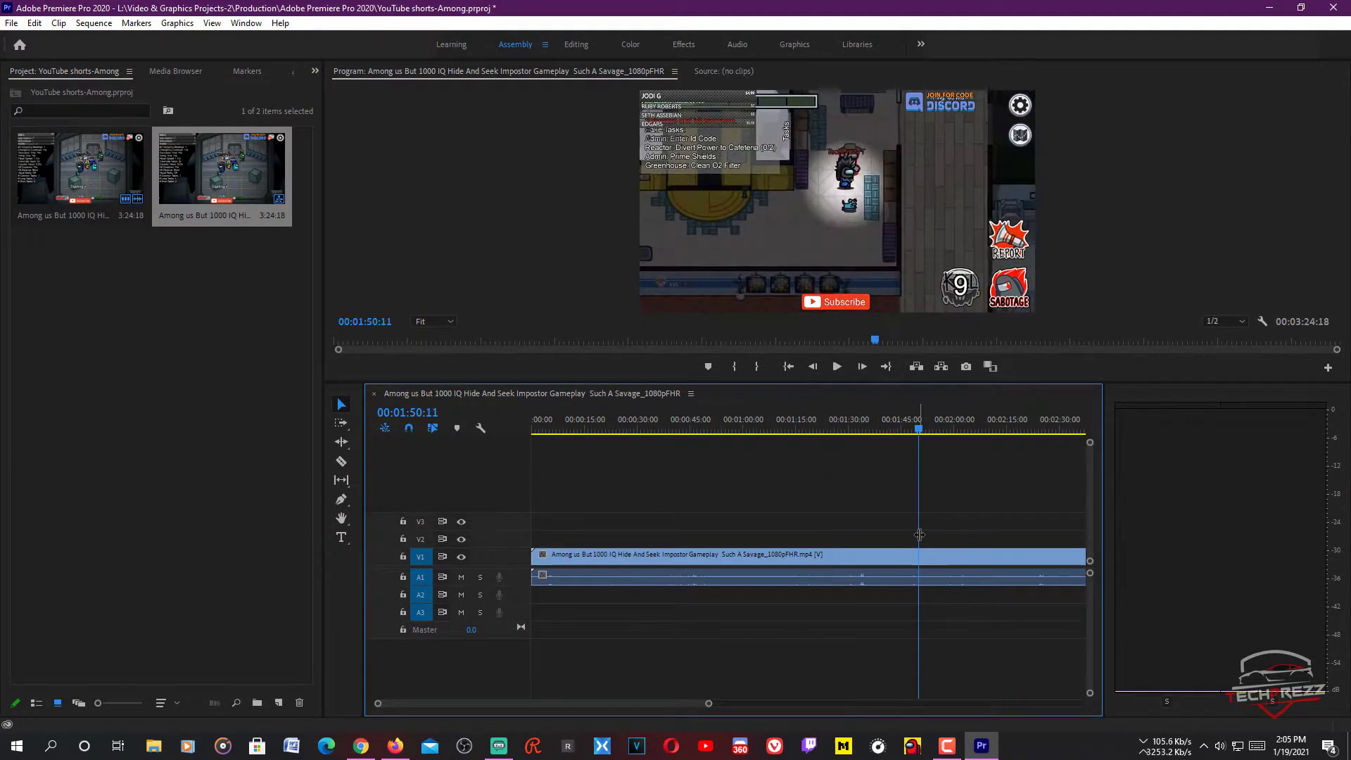
drag(709, 706, 912, 704)
Step: Split the gameplay clip on the timeline at 00:00:07:12 with the Razor tool
drag(771, 492, 789, 512)
drag(629, 511, 648, 515)
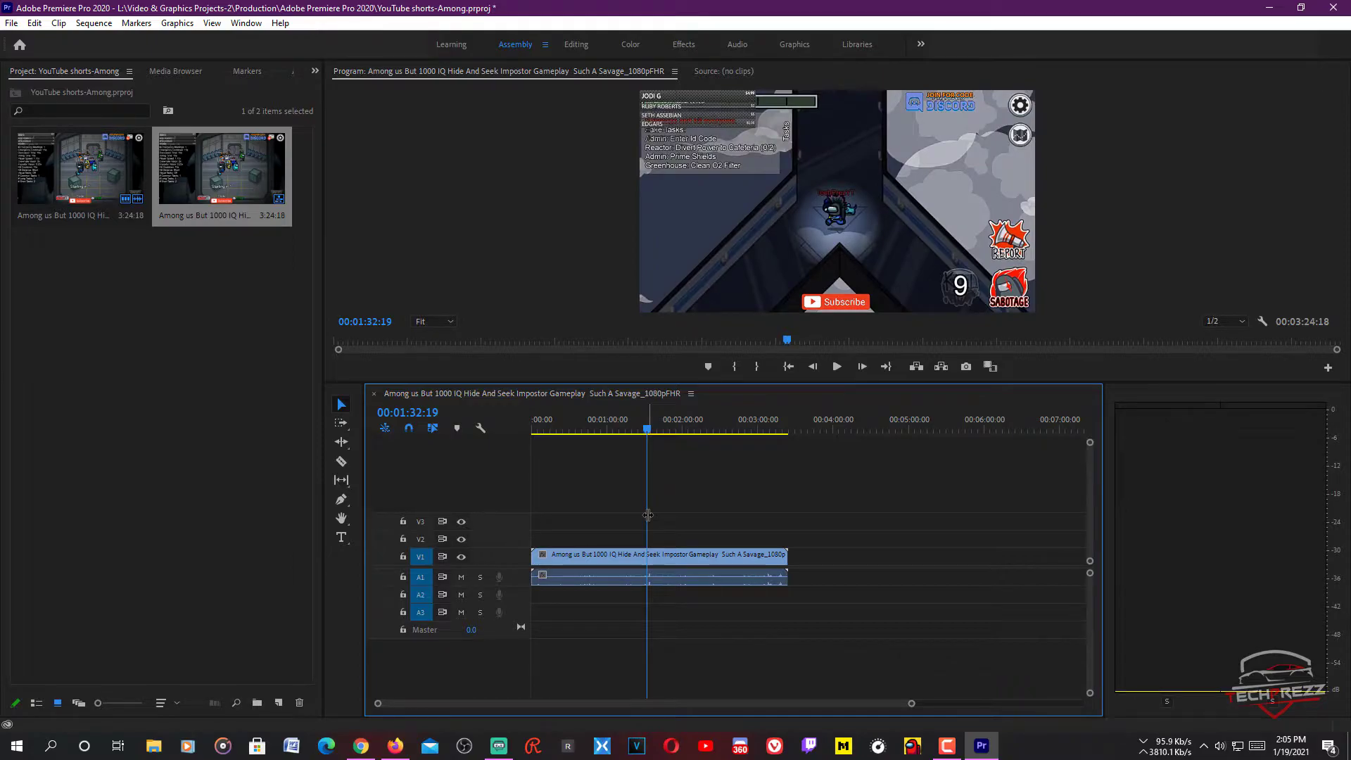
click(602, 521)
drag(600, 521, 602, 522)
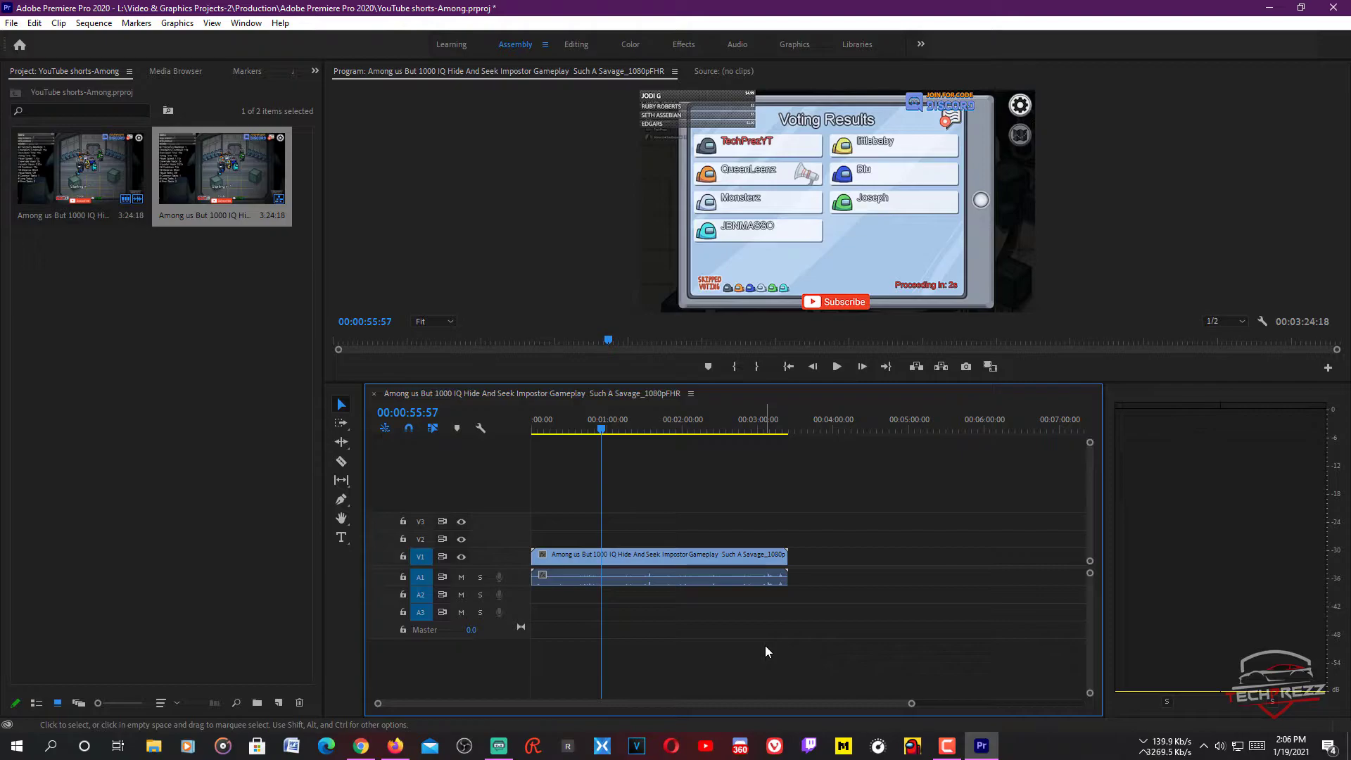
drag(598, 484, 568, 537)
key(=)
key(c)
click(570, 578)
key(v)
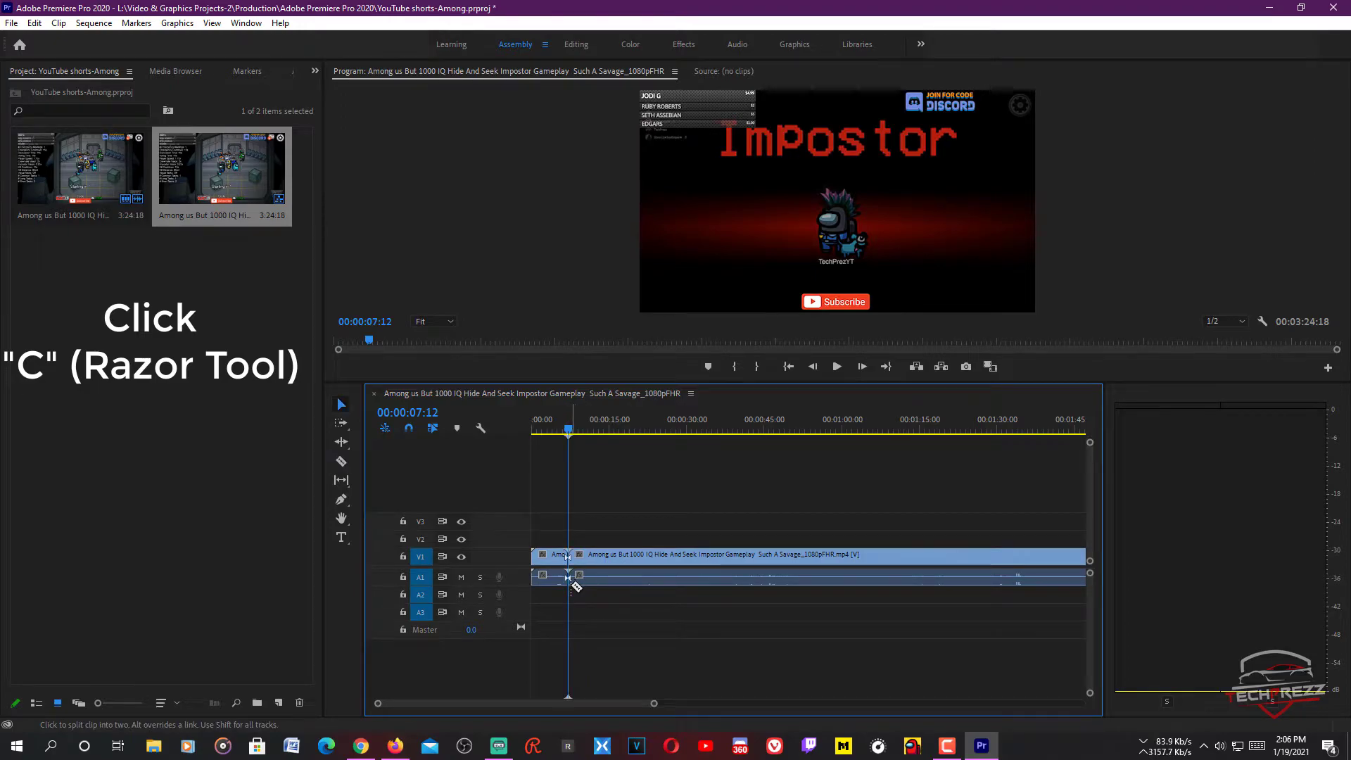
Step: Cut out the footage between 00:00:07:12 and 00:01:07:02 and move the remaining clip back to close the gap
drag(569, 504, 878, 552)
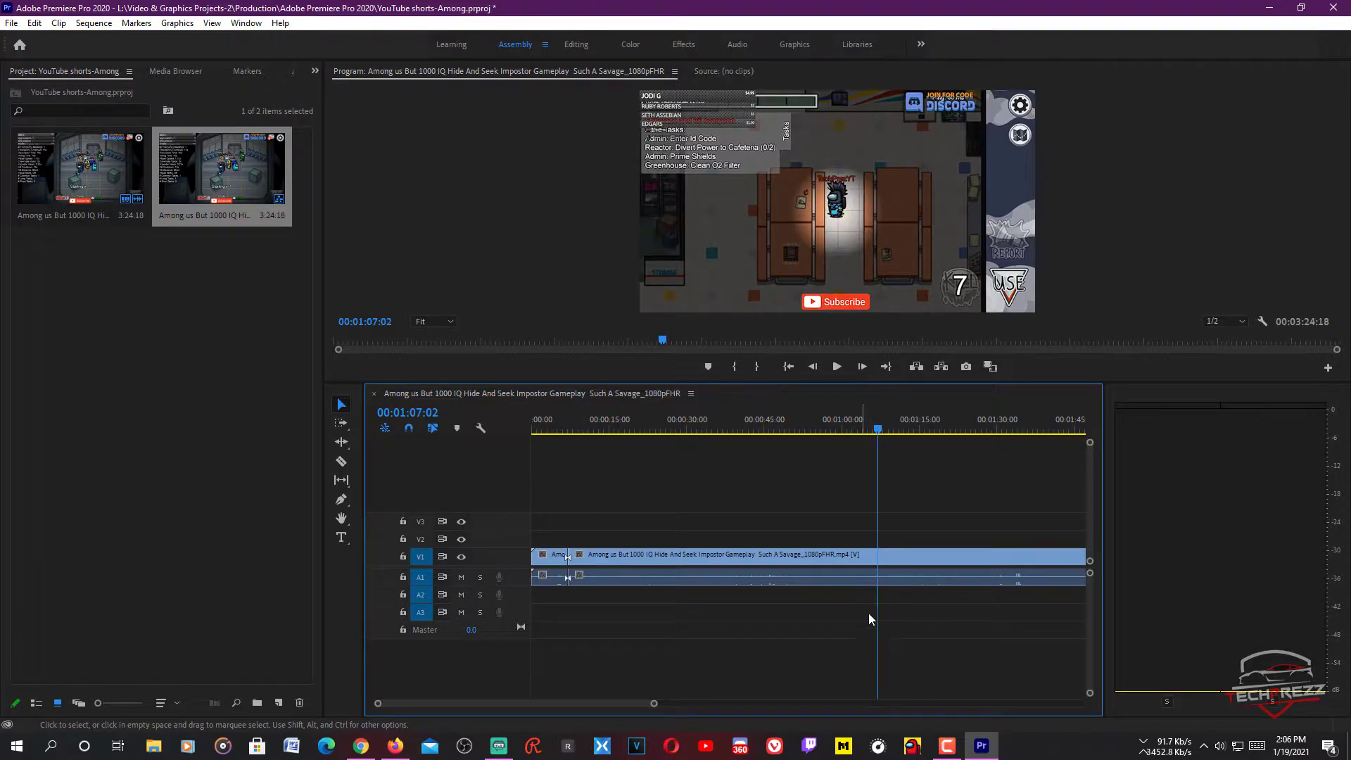
ctrl+click(877, 577)
drag(735, 581, 631, 578)
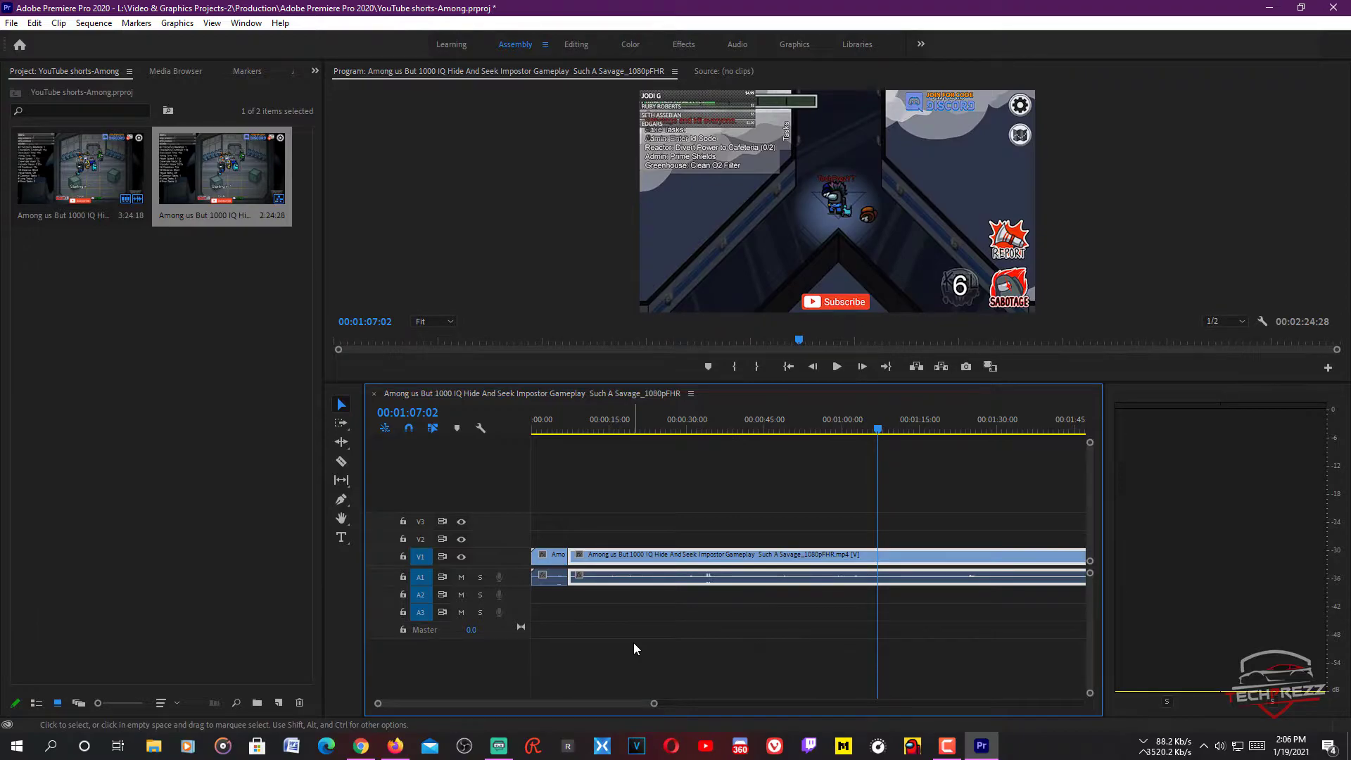
Step: Split the second clip at 00:00:27:52 with the Razor tool
drag(581, 425, 676, 602)
key(c)
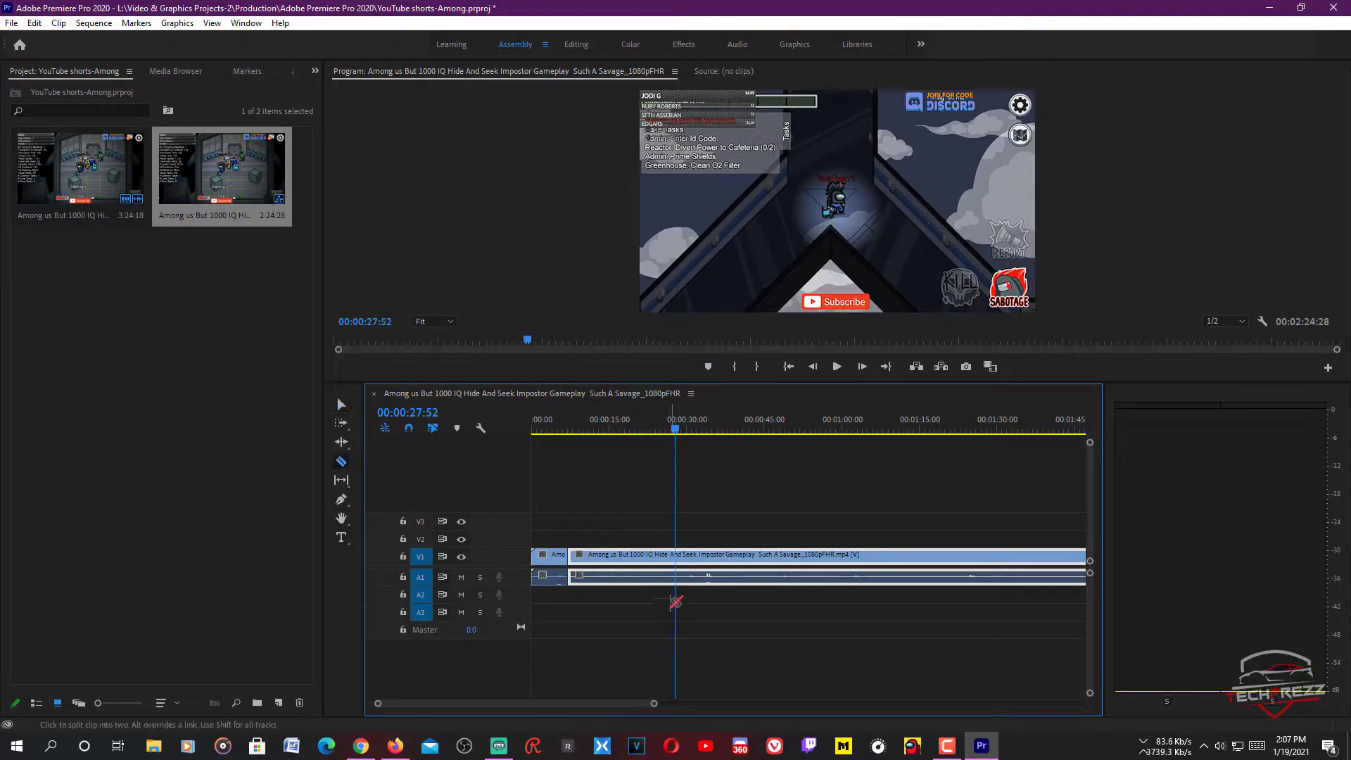
click(675, 555)
key(v)
Step: Set the speed of the segment between 00:00:07:12 and 00:00:27:52 to 200%
click(624, 564)
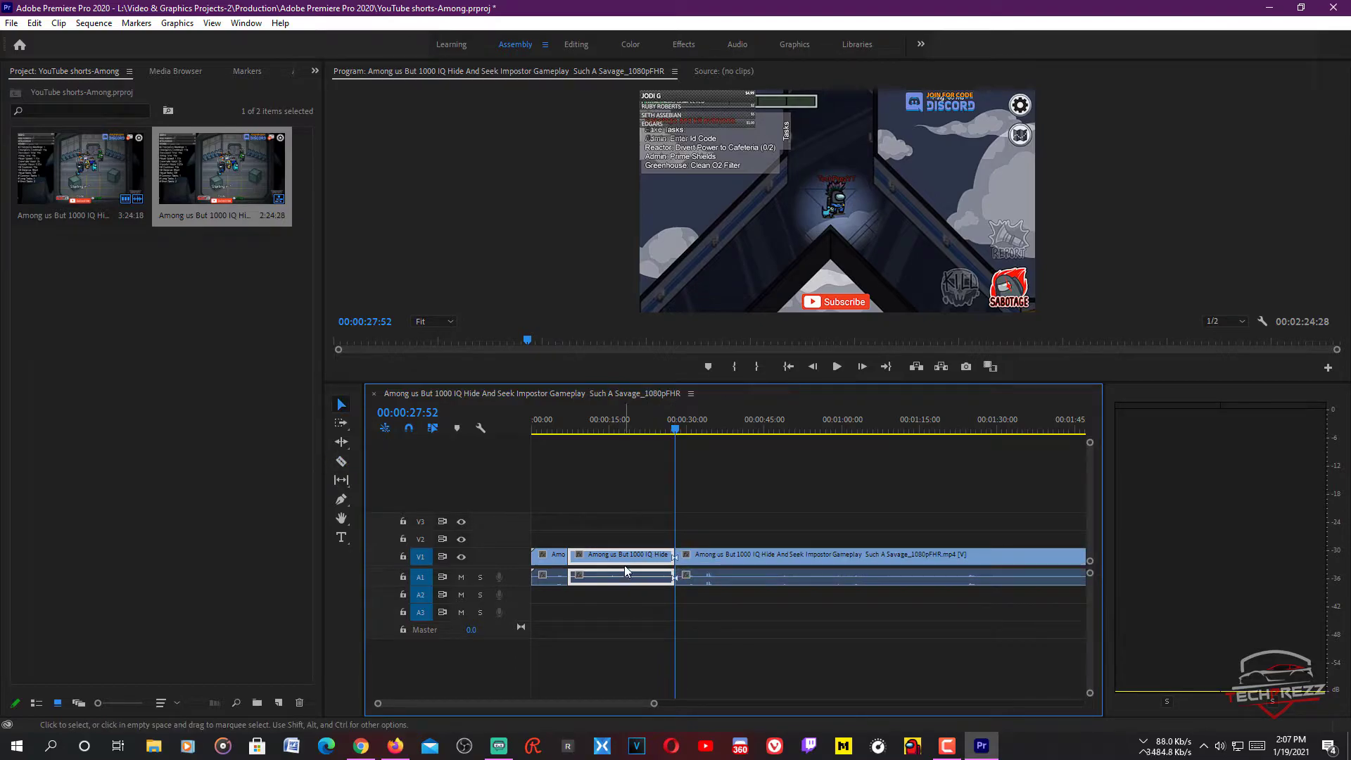
right_click(617, 576)
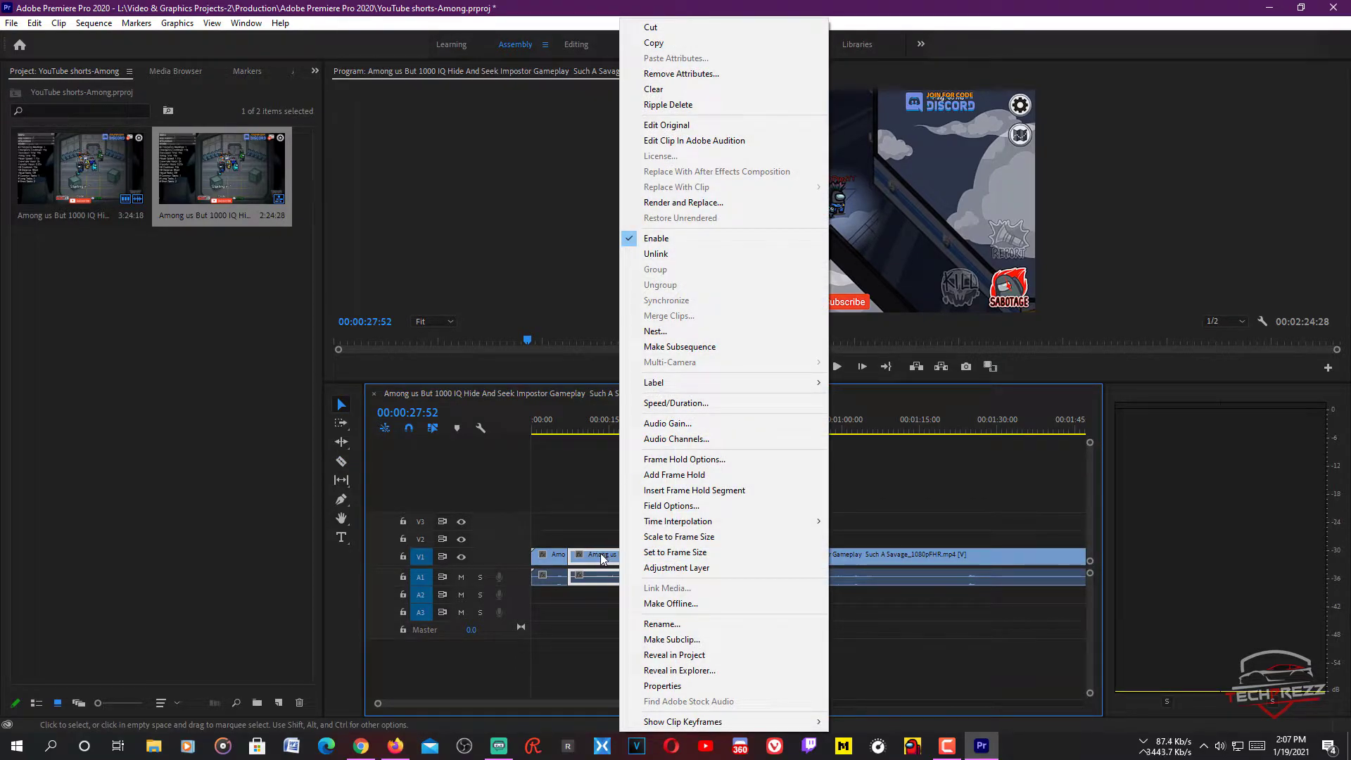
click(686, 403)
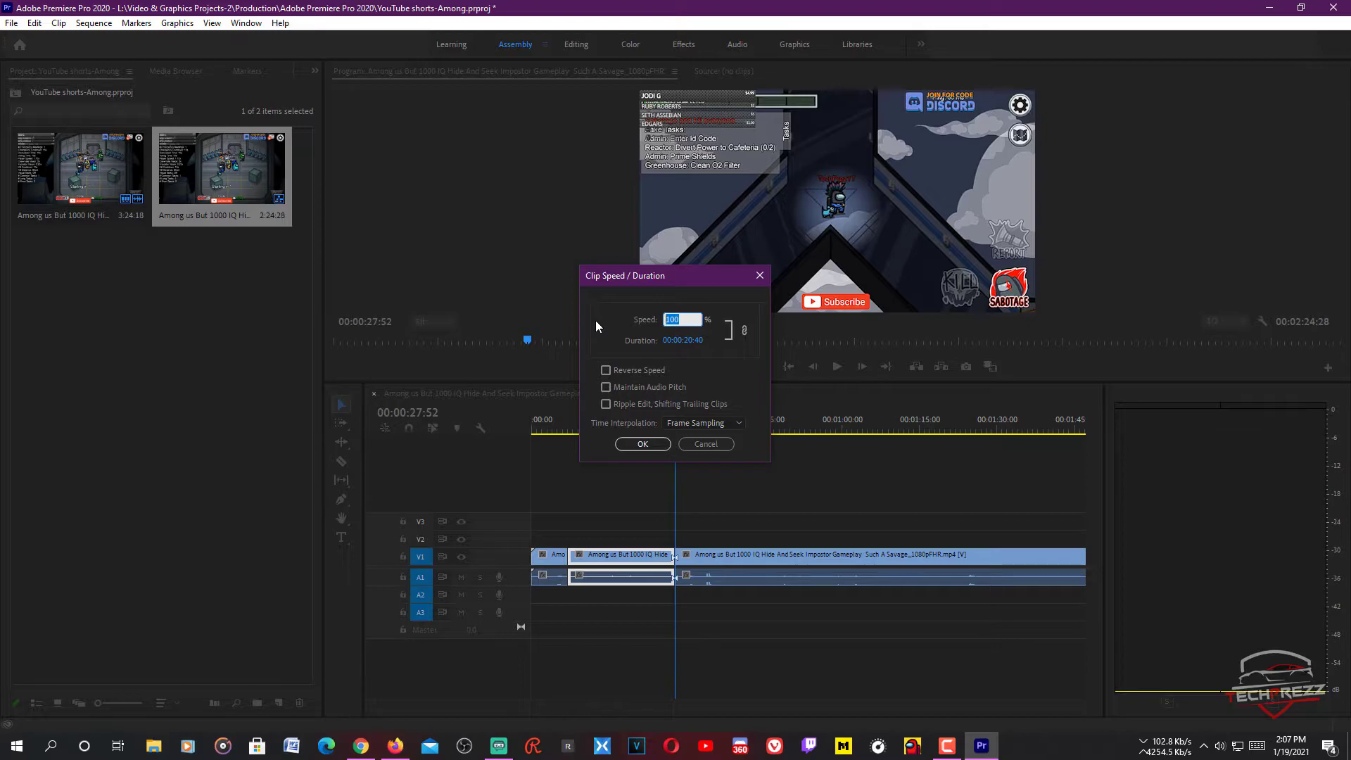
text(200)
click(624, 305)
click(643, 444)
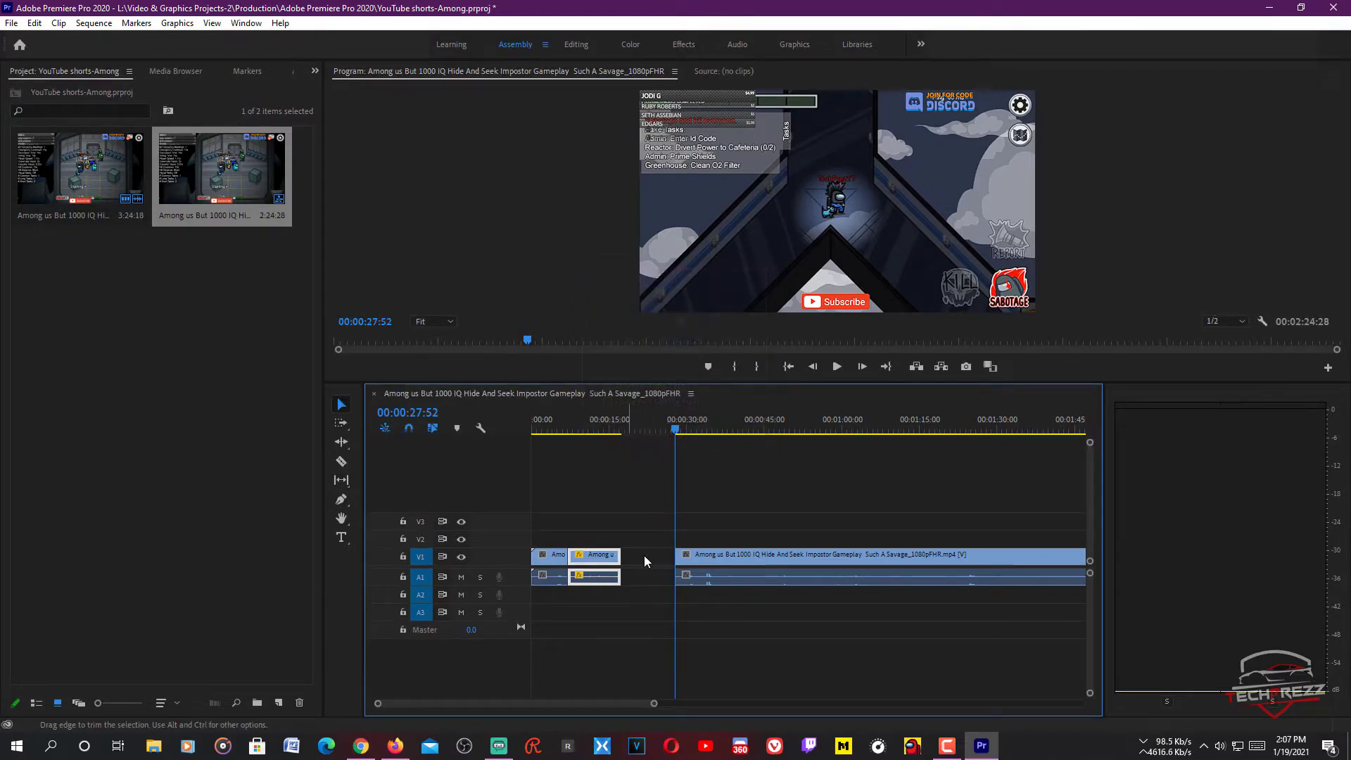
Step: Move the last clip back against the end of the sped-up segment and play the footage after the join
drag(676, 501, 710, 558)
drag(799, 498, 617, 533)
key(space)
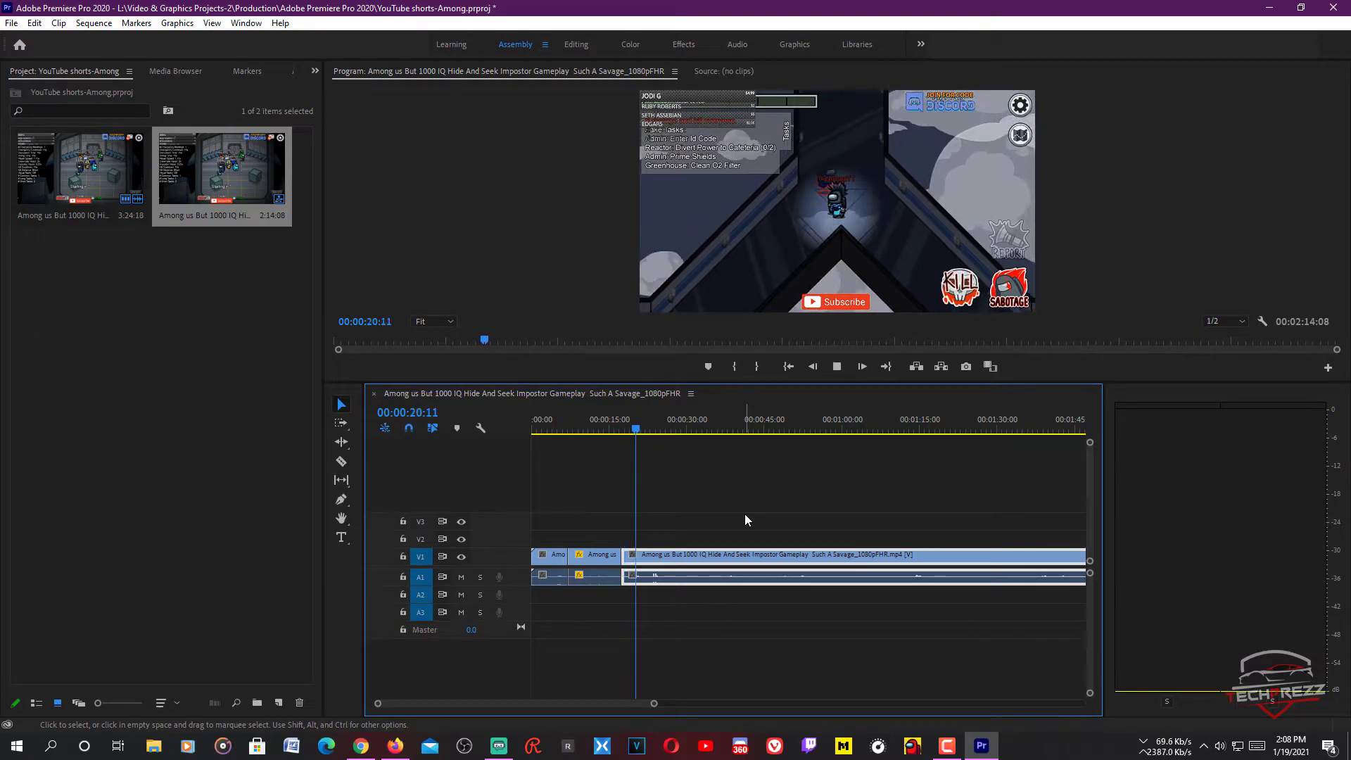
key(space)
Step: Split the clip after the sped-up segment at 00:00:27:52 with the Razor tool
drag(639, 514, 674, 539)
key(l)
key(l)
key(l)
key(l)
key(k)
key(c)
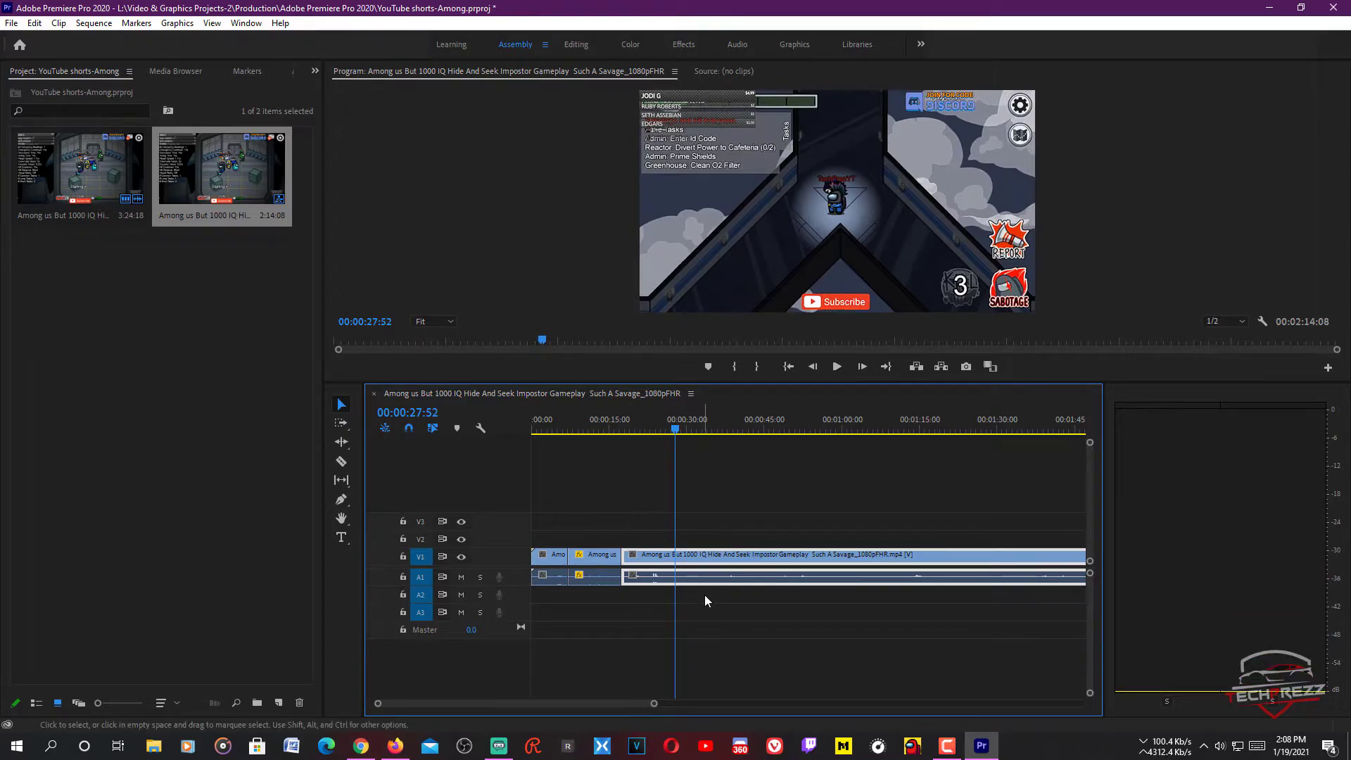
click(679, 570)
key(v)
Step: Split the last clip at 00:00:36:18 with the Razor tool
drag(675, 505, 720, 519)
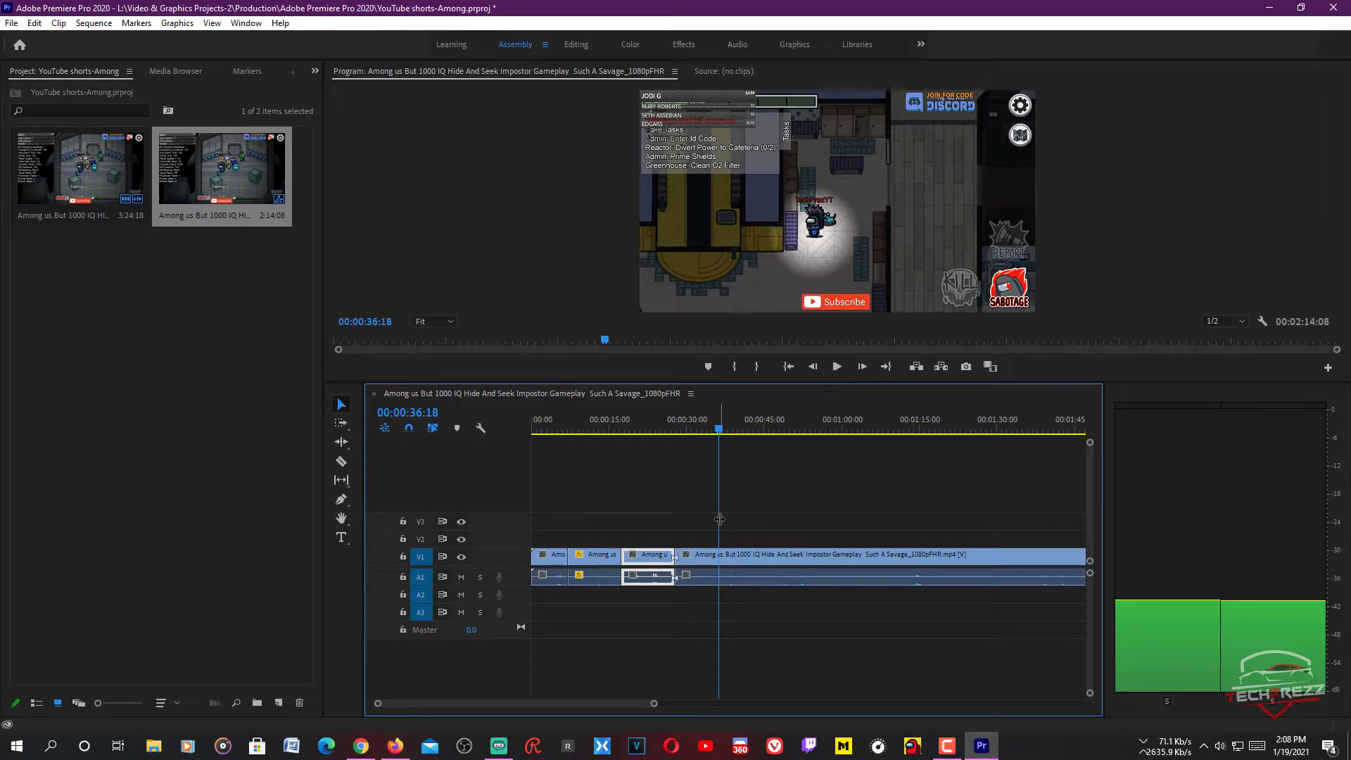
key(c)
click(718, 579)
key(v)
Step: Set the speed of the segment between 00:00:27:52 and 00:00:36:18 to 200%
click(699, 559)
right_click(698, 560)
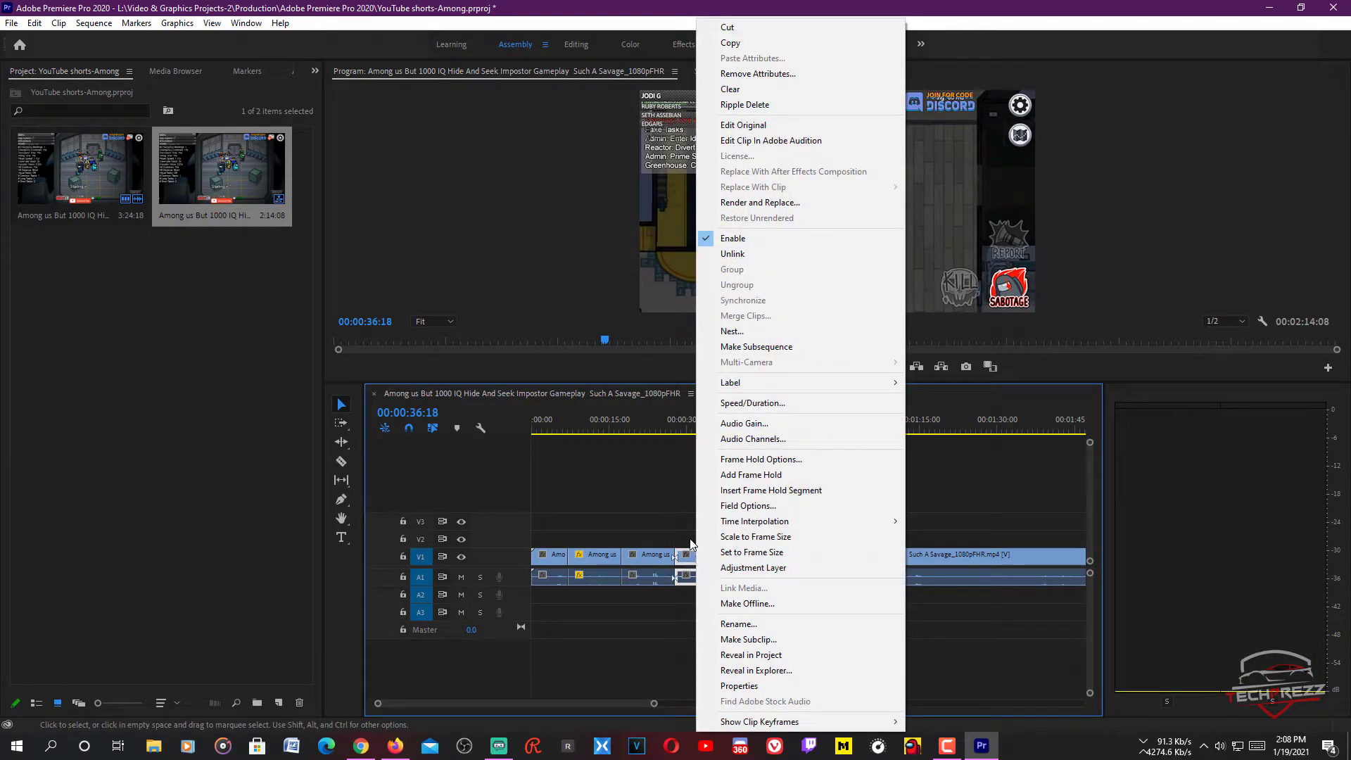
click(781, 406)
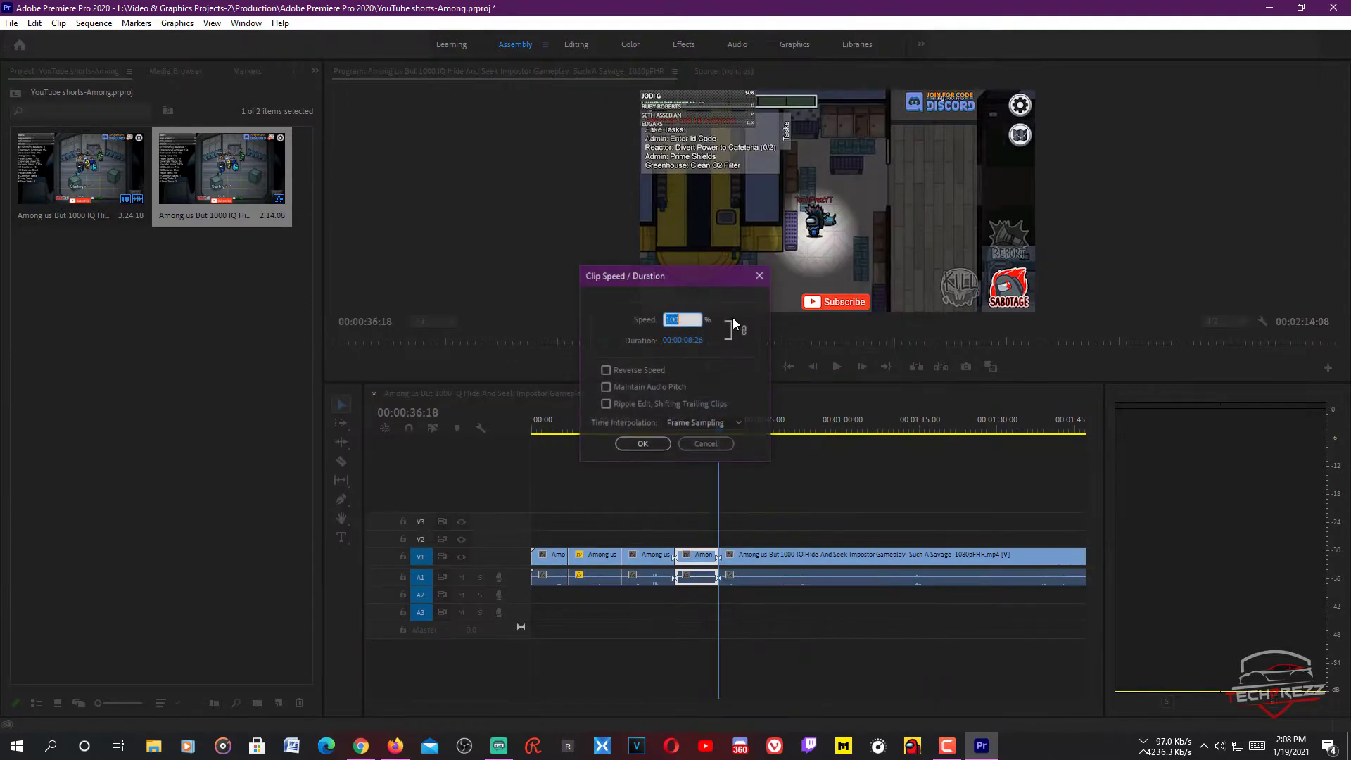
text(200)
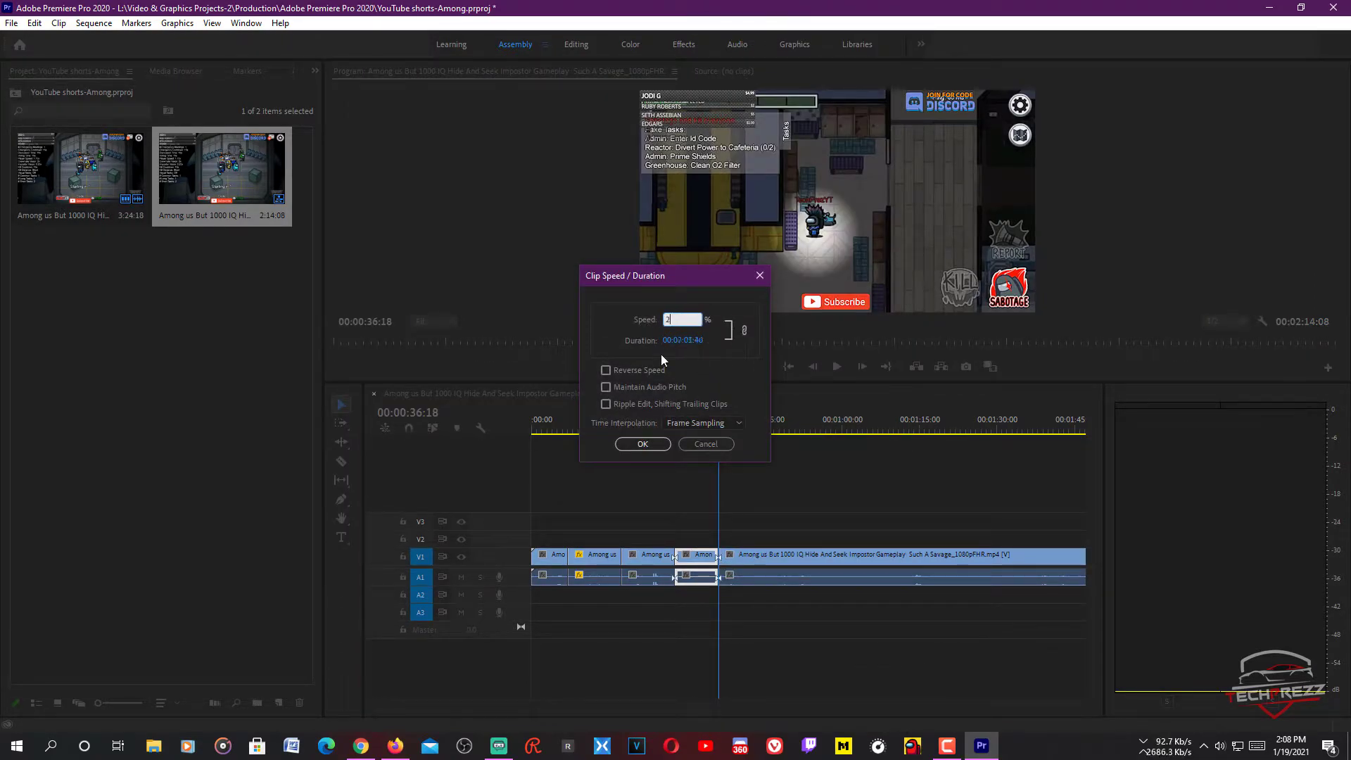
click(639, 444)
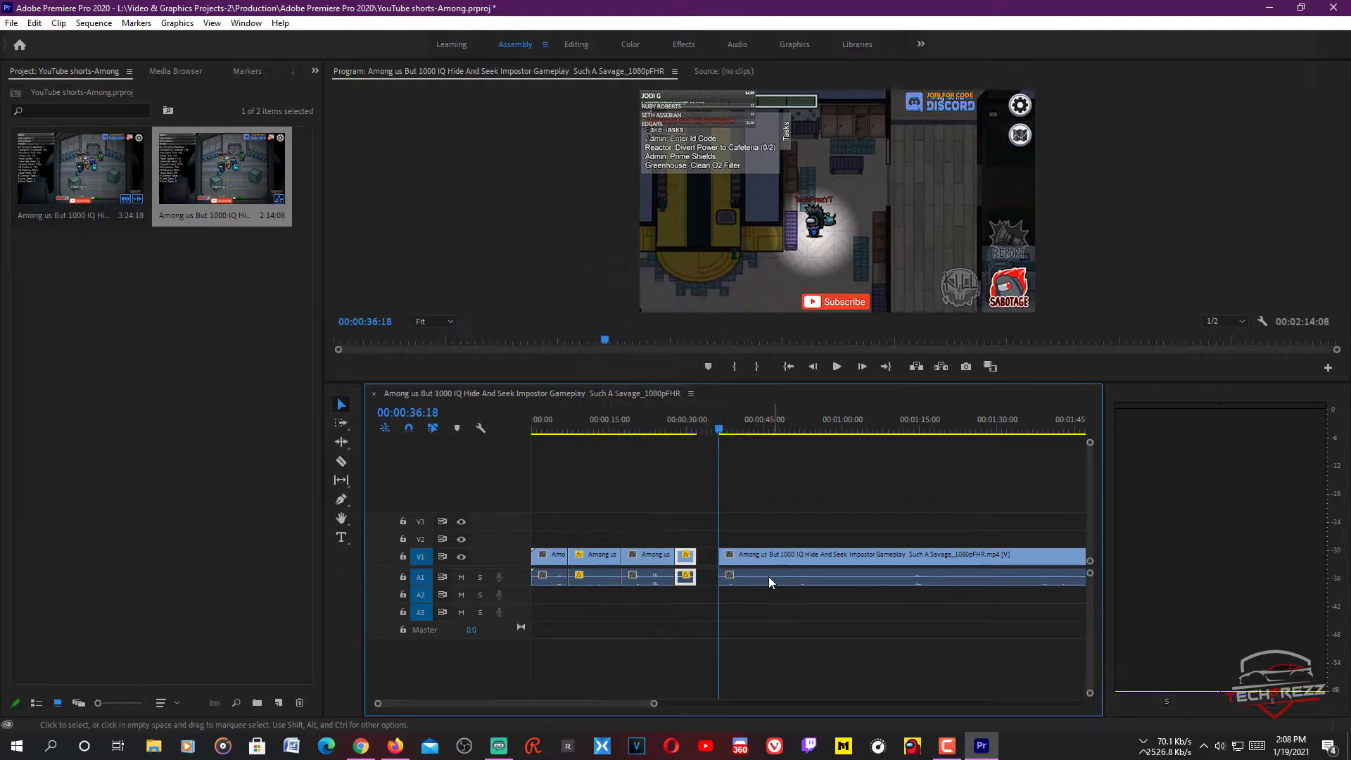
Step: Close the gap before the last clip by moving it against the newly sped-up segment and play the result
drag(743, 560, 723, 563)
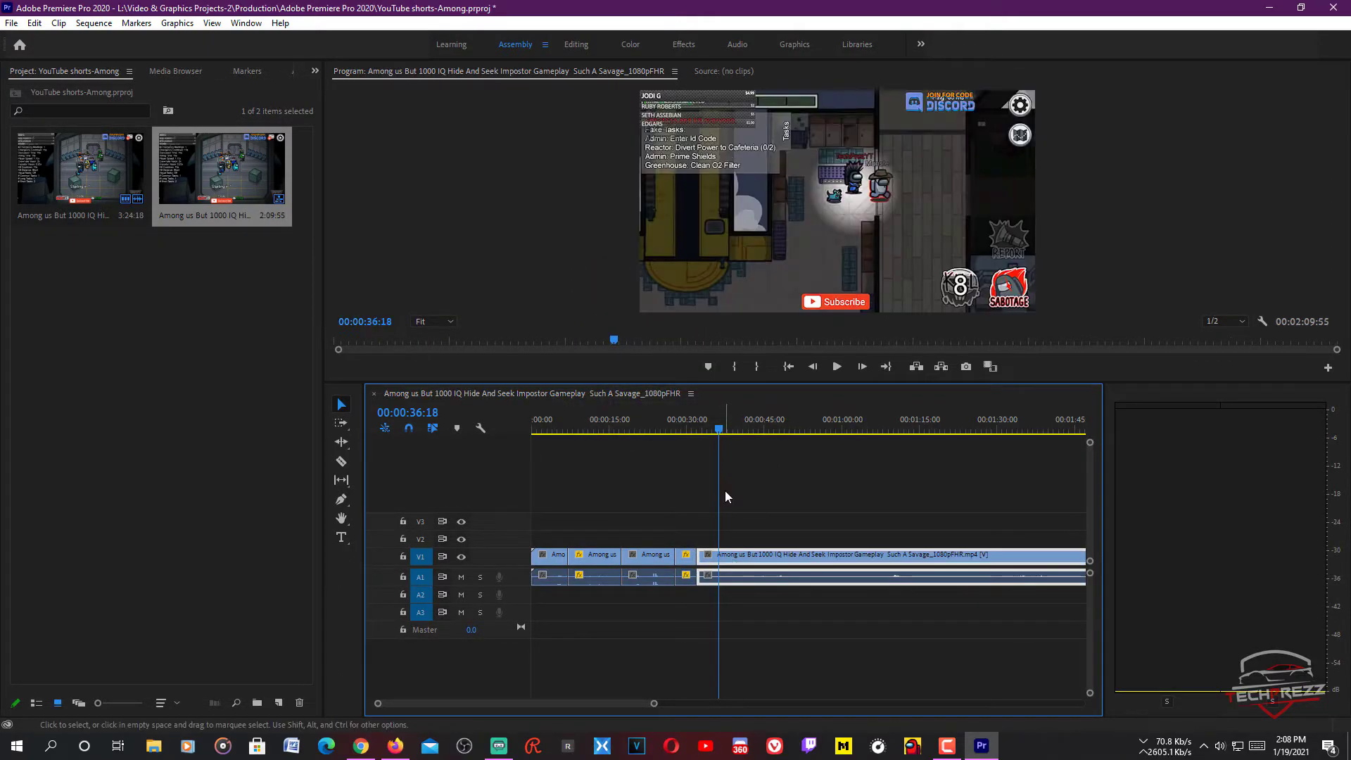
key(Up)
key(space)
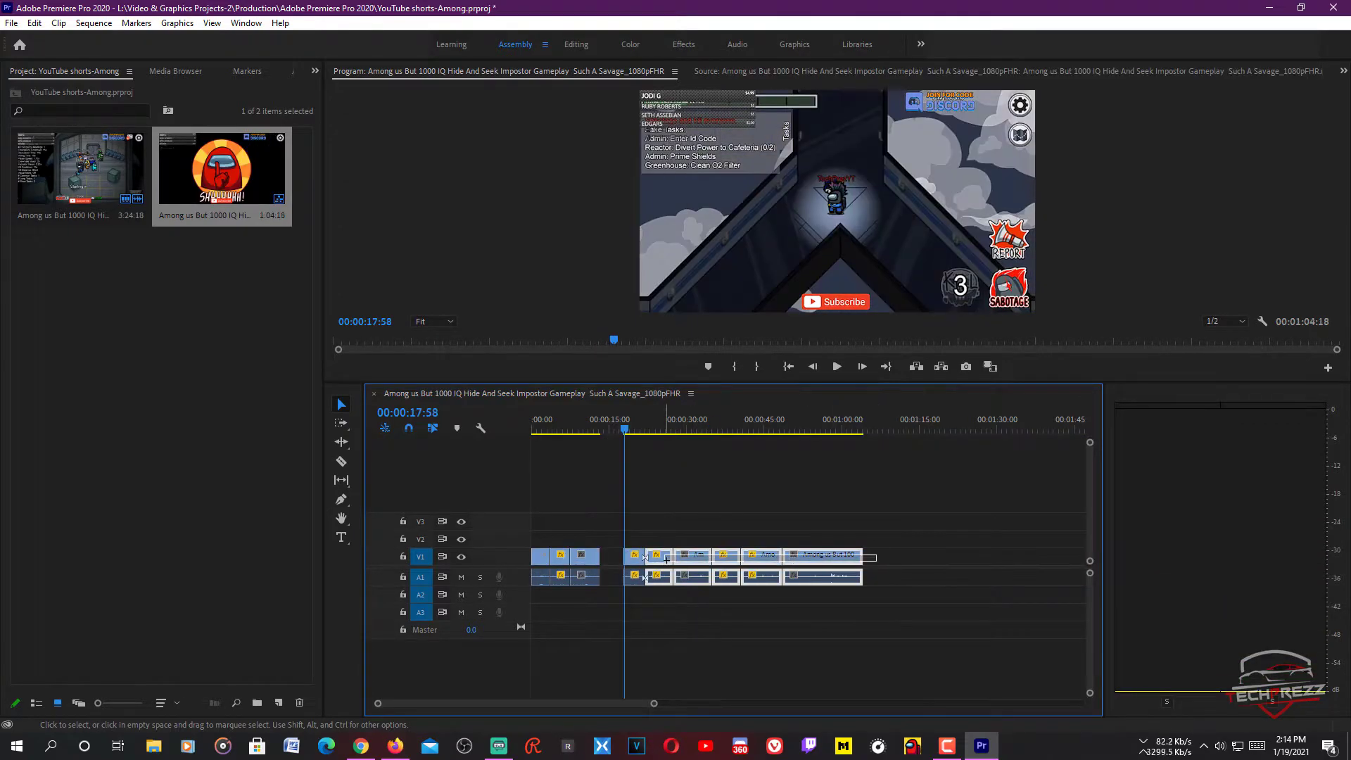
Step: Move all clips starting at 00:00:17:58 back against the end of the preceding clip and play across the join
drag(637, 562, 620, 561)
key(Up)
key(space)
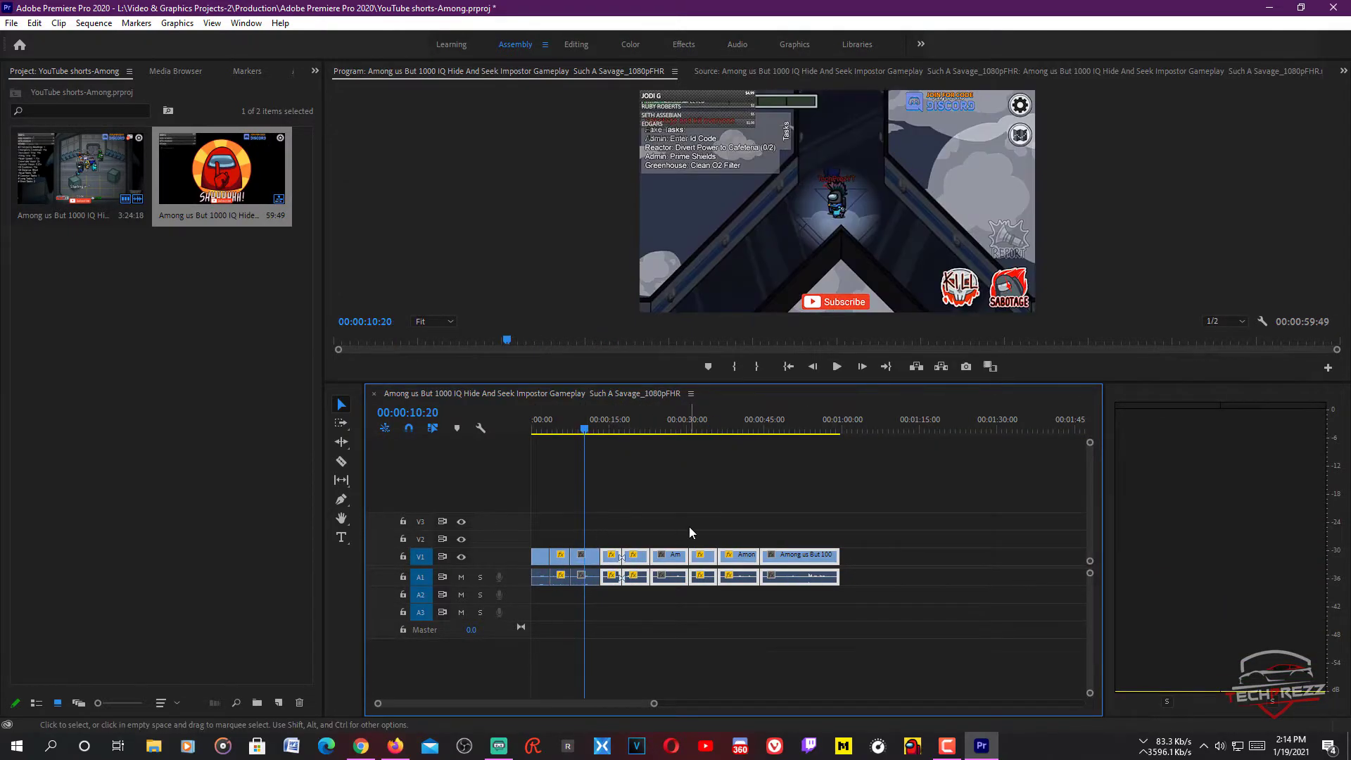
Step: Trim the end of the last clip so the sequence lasts 00:00:58:52, and play back the ending
key(End)
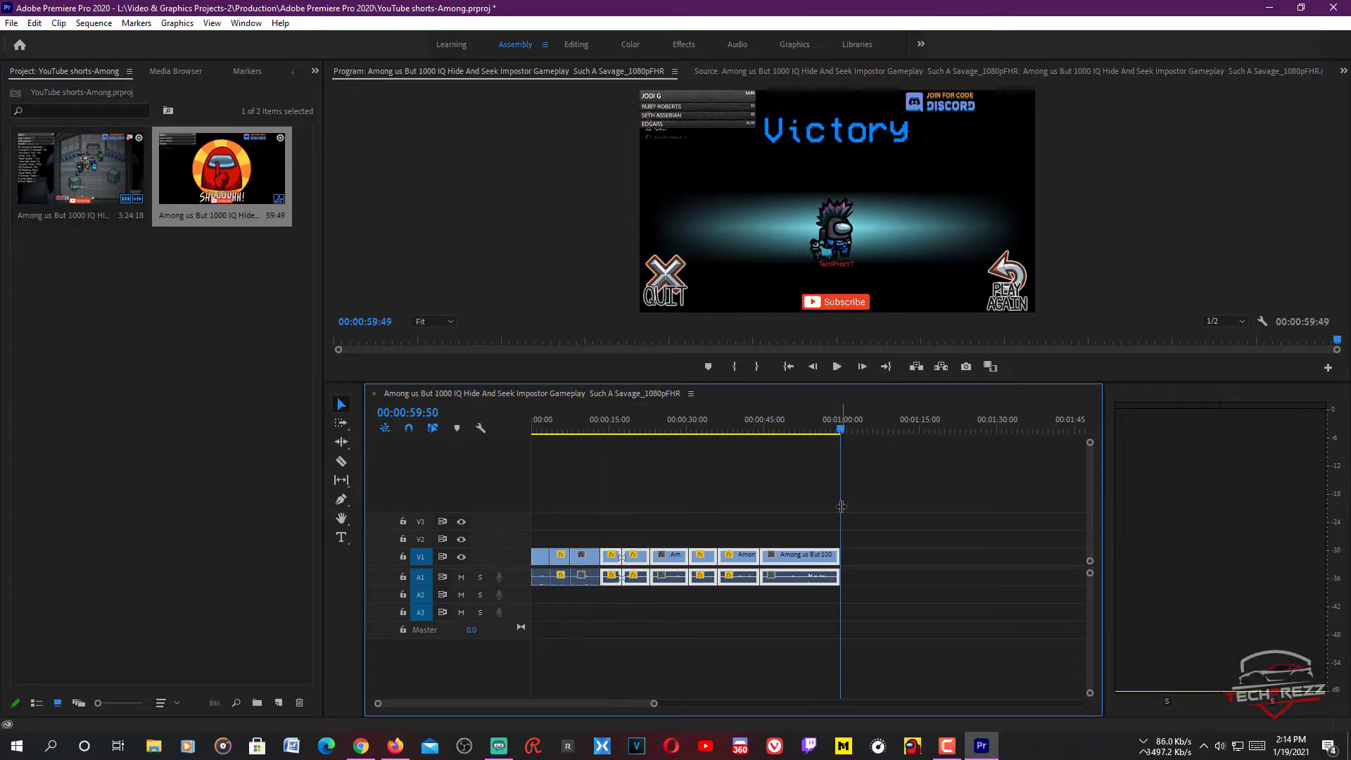
drag(824, 508, 831, 557)
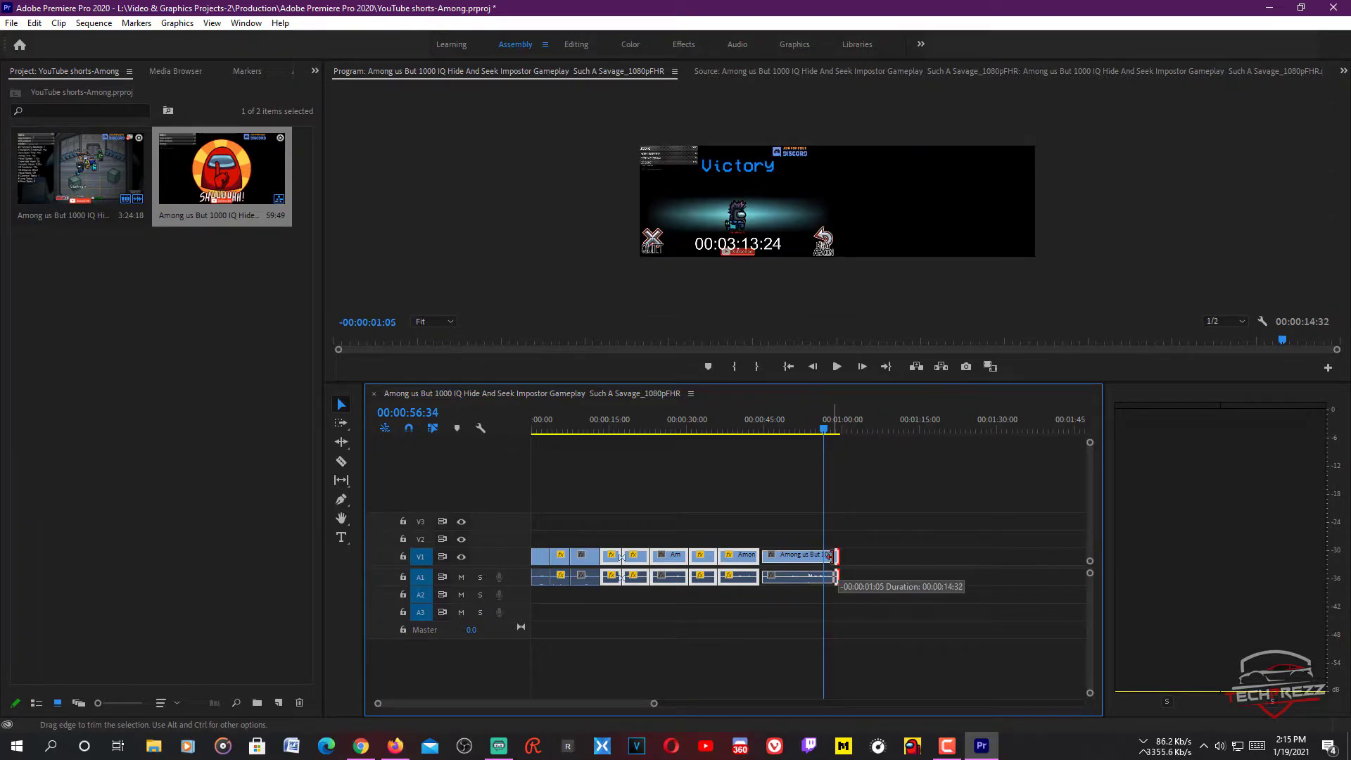
drag(829, 557, 830, 556)
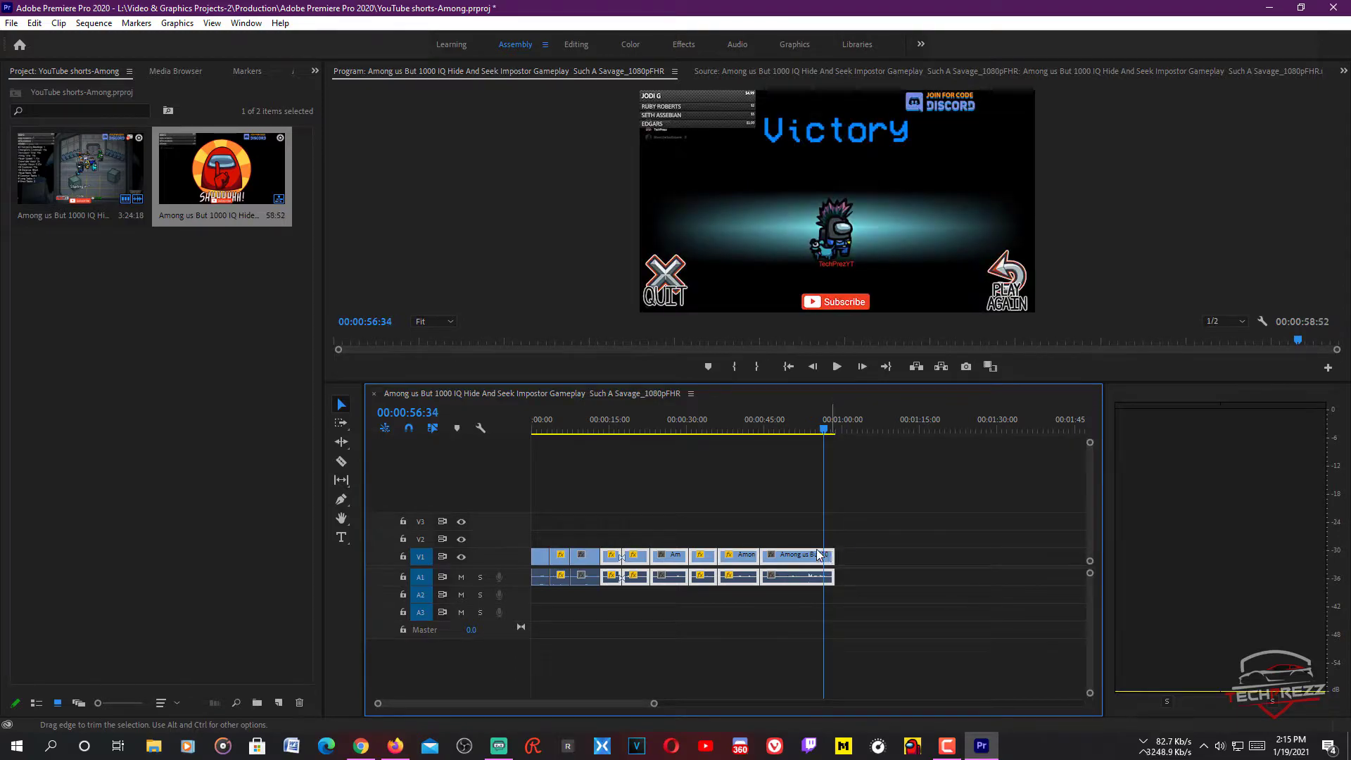
key(space)
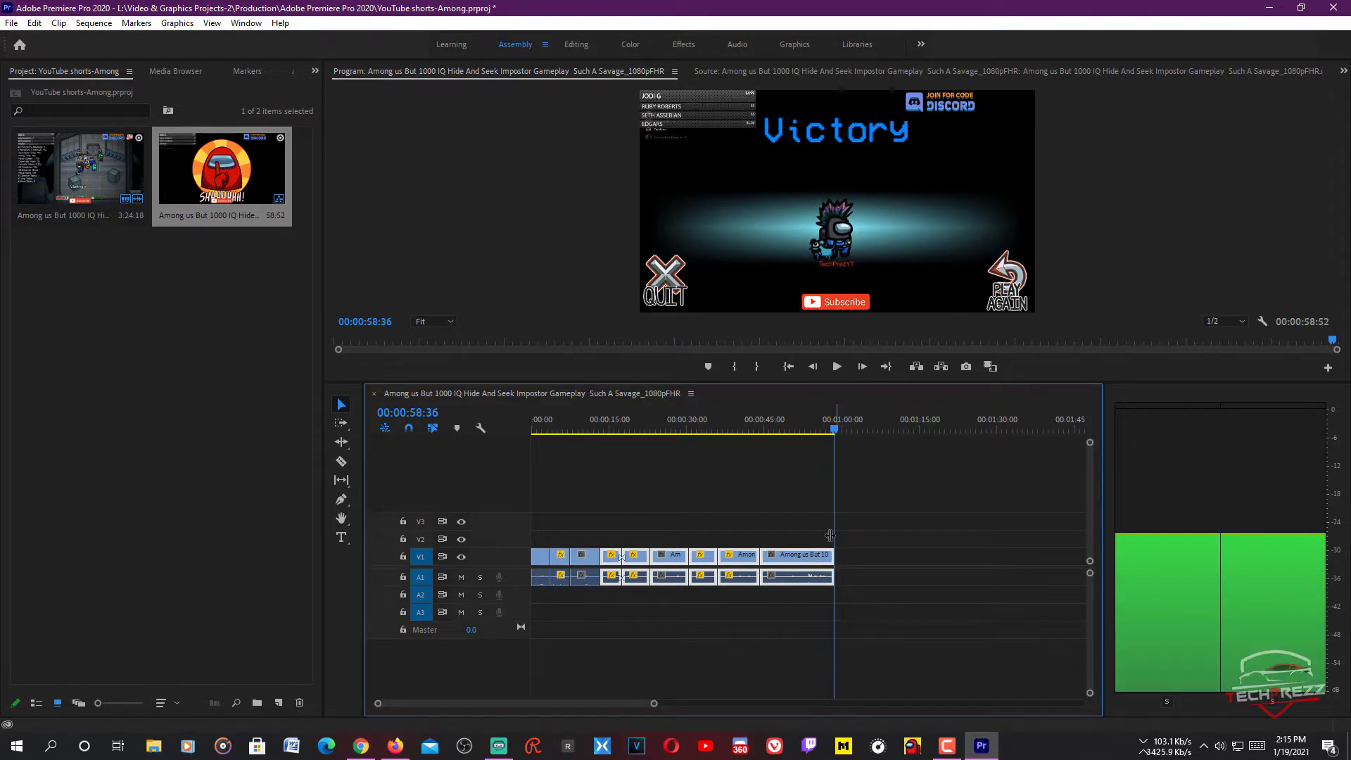
key(Up)
key(space)
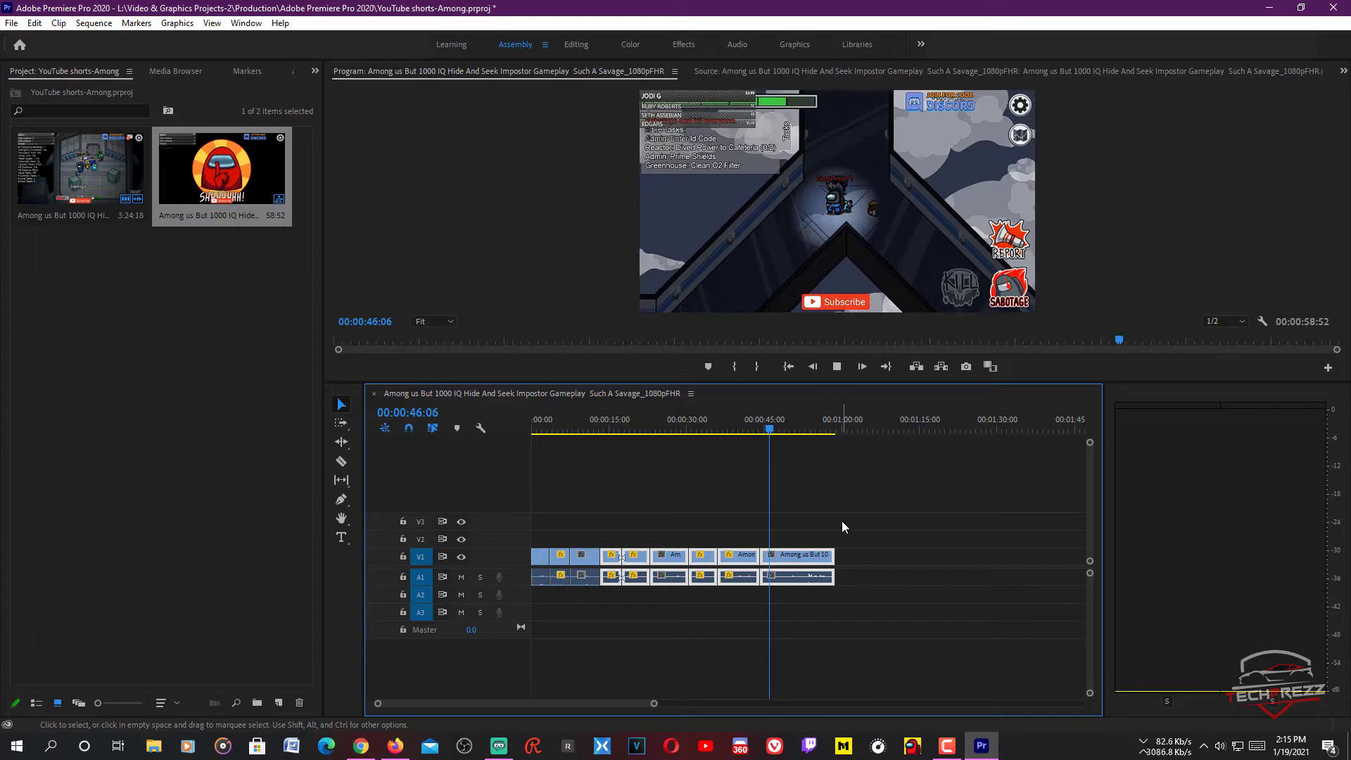
key(space)
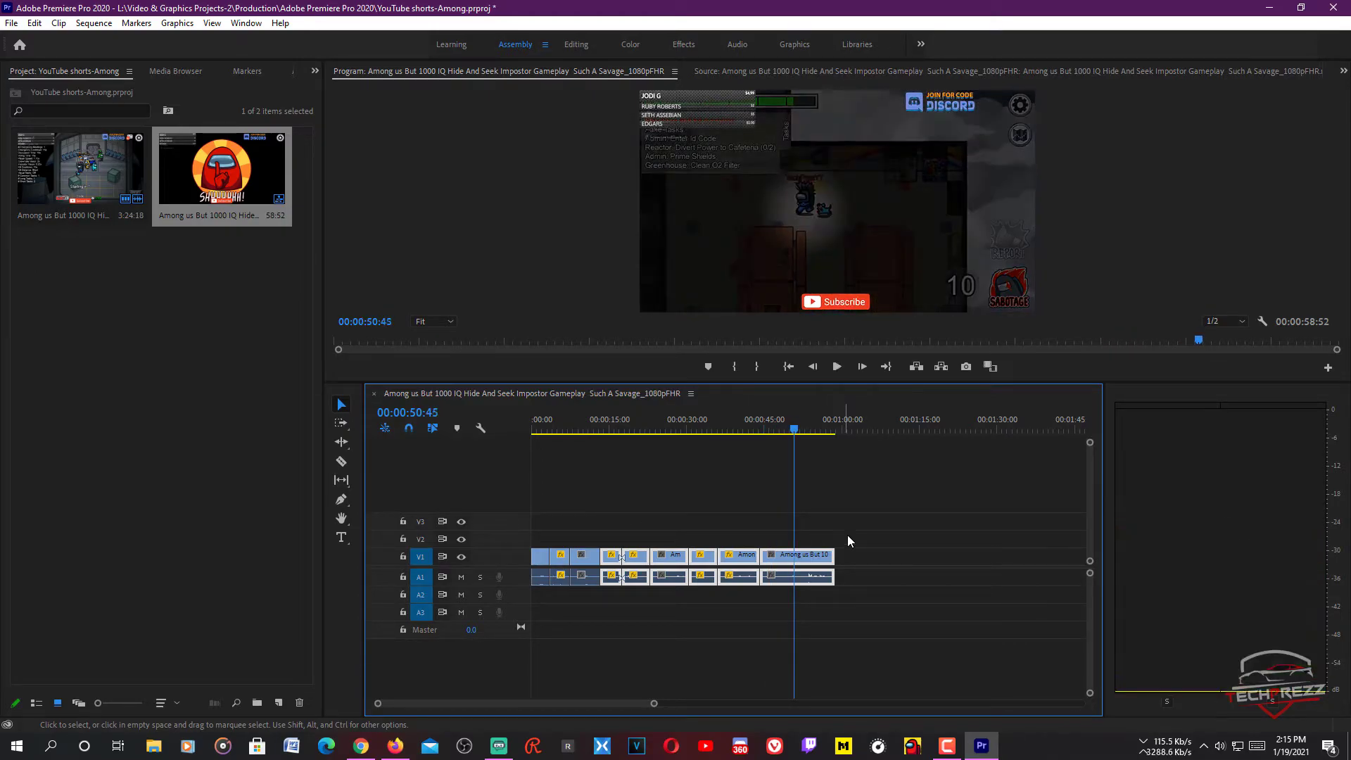
Step: Nest all the clips on the timeline into a single sequence named Nested Sequence 01
drag(851, 552, 541, 563)
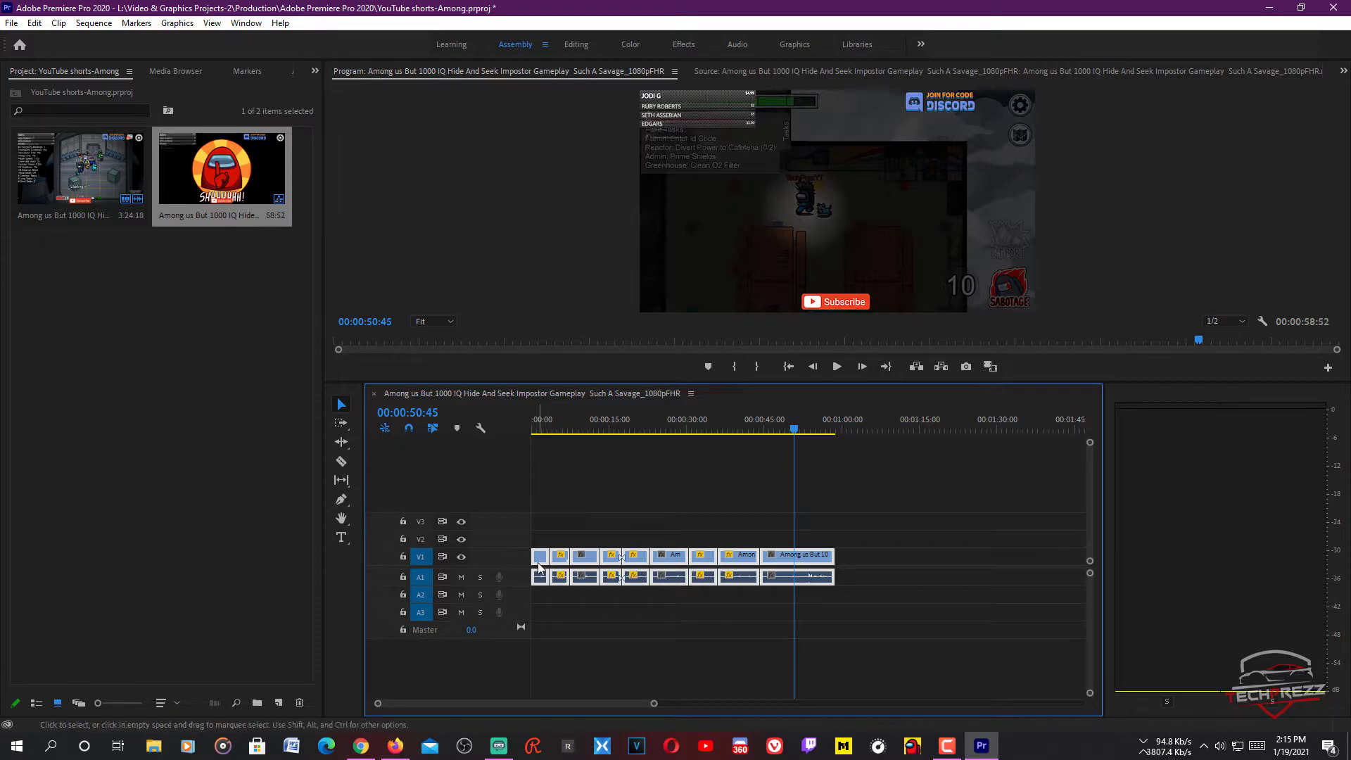
right_click(540, 565)
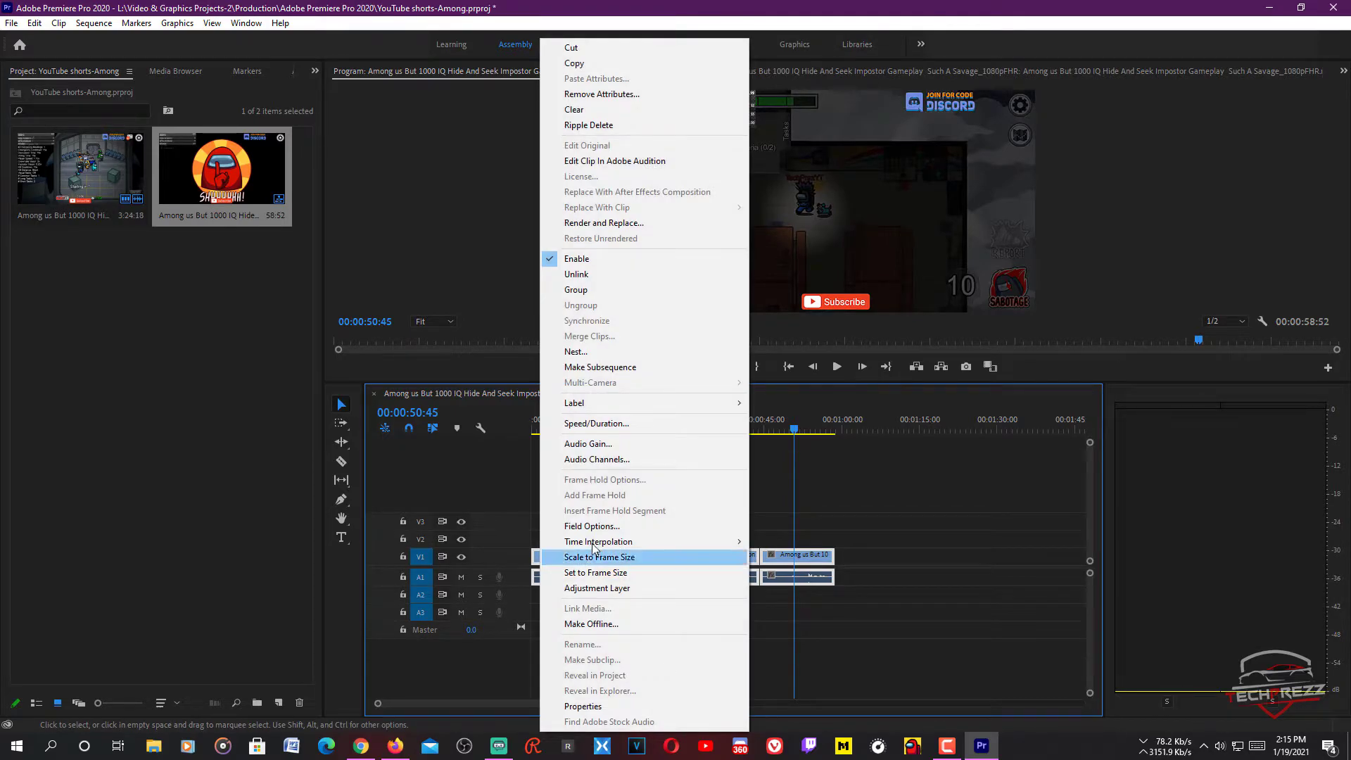
click(617, 352)
click(643, 386)
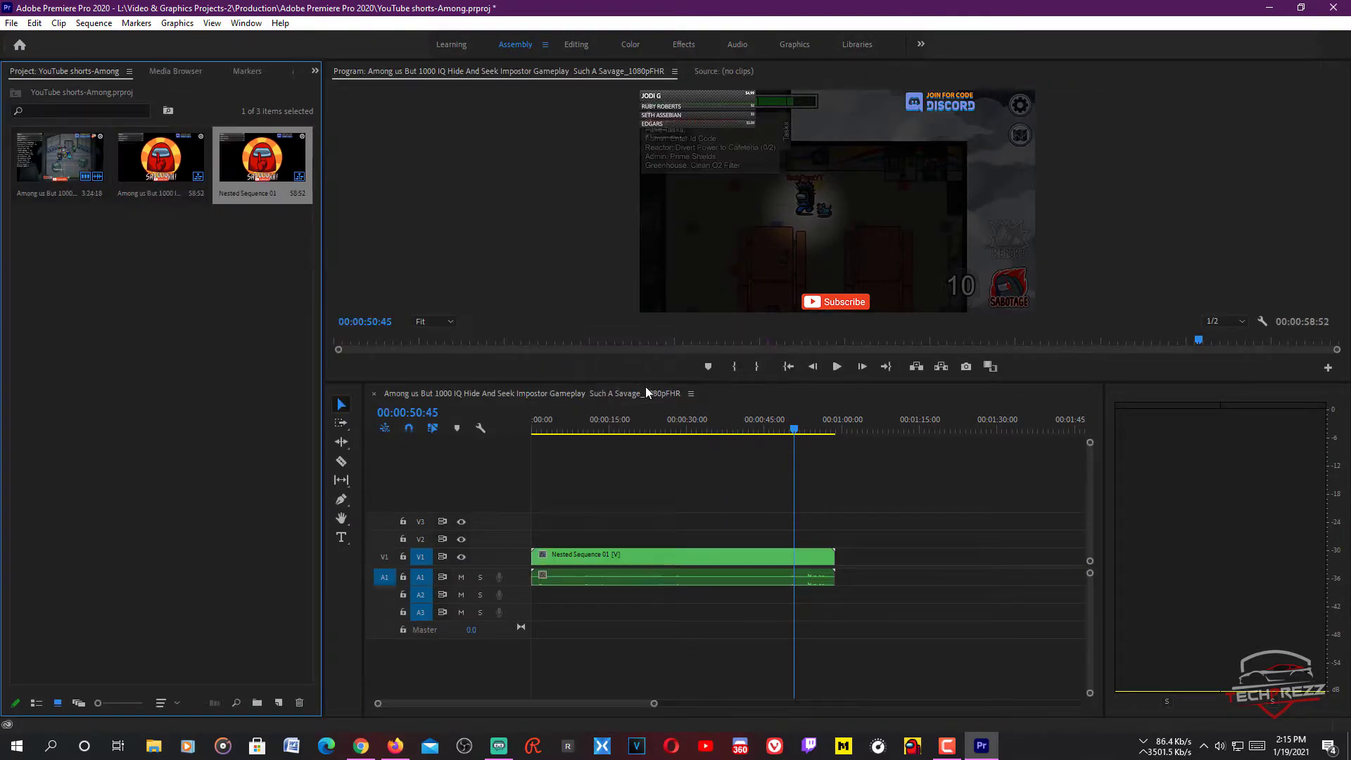
Step: Scrub back and forth through the nested sequence to review the edited footage, and select the nested clip
drag(794, 513, 704, 532)
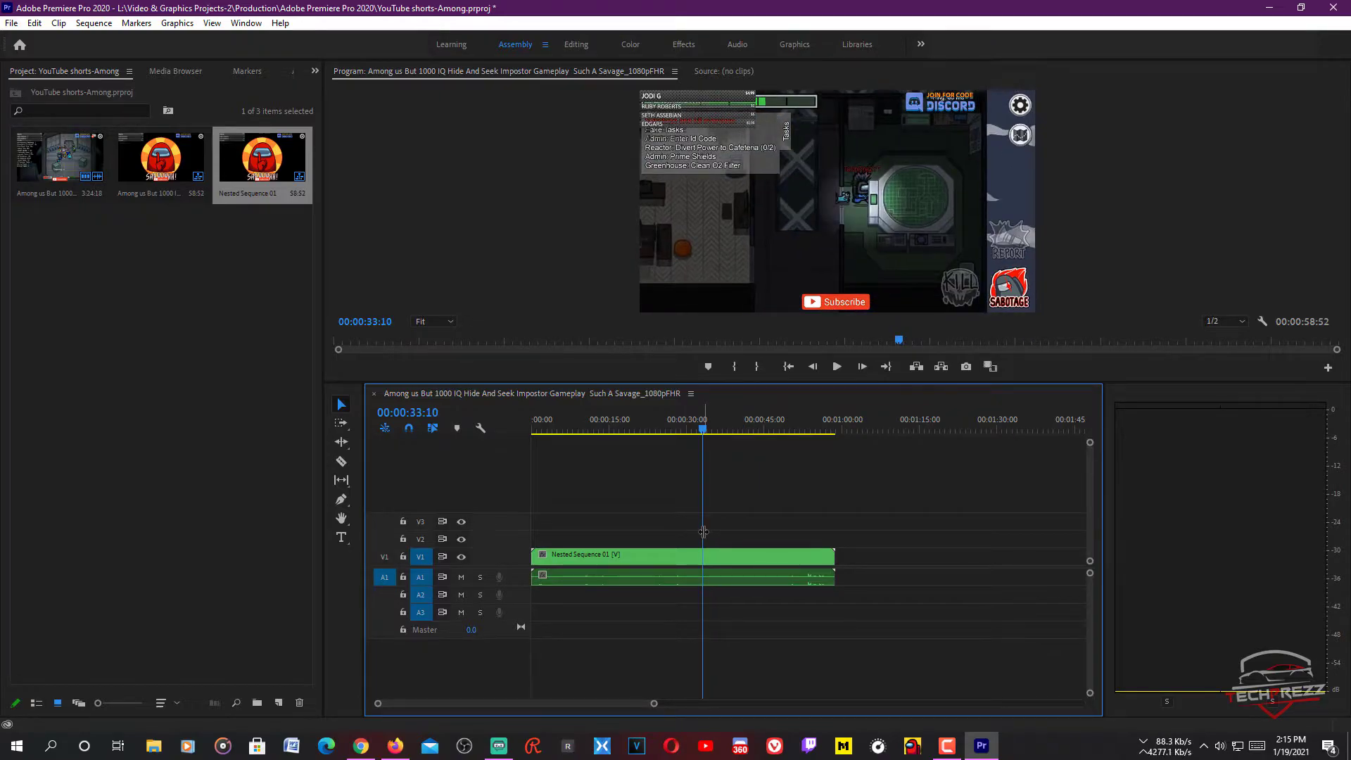
click(617, 532)
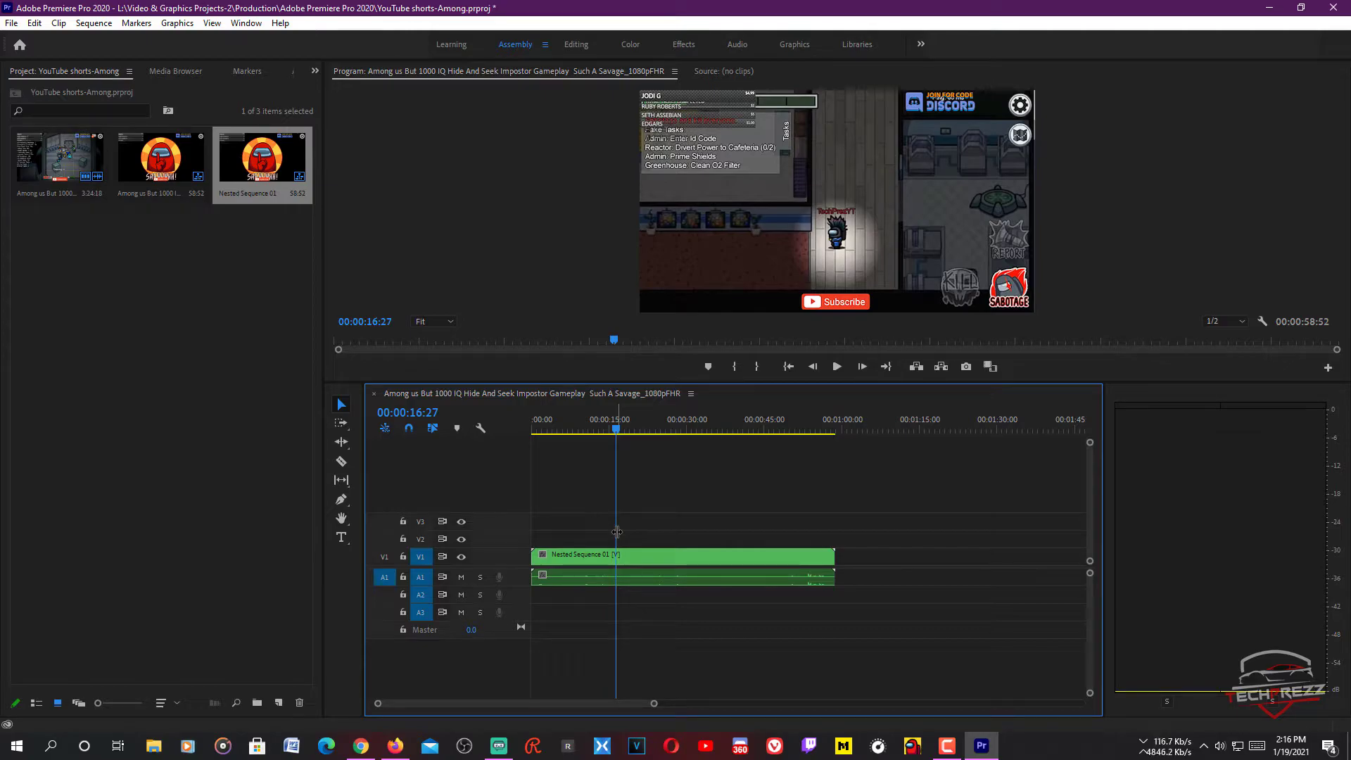
drag(616, 531, 639, 513)
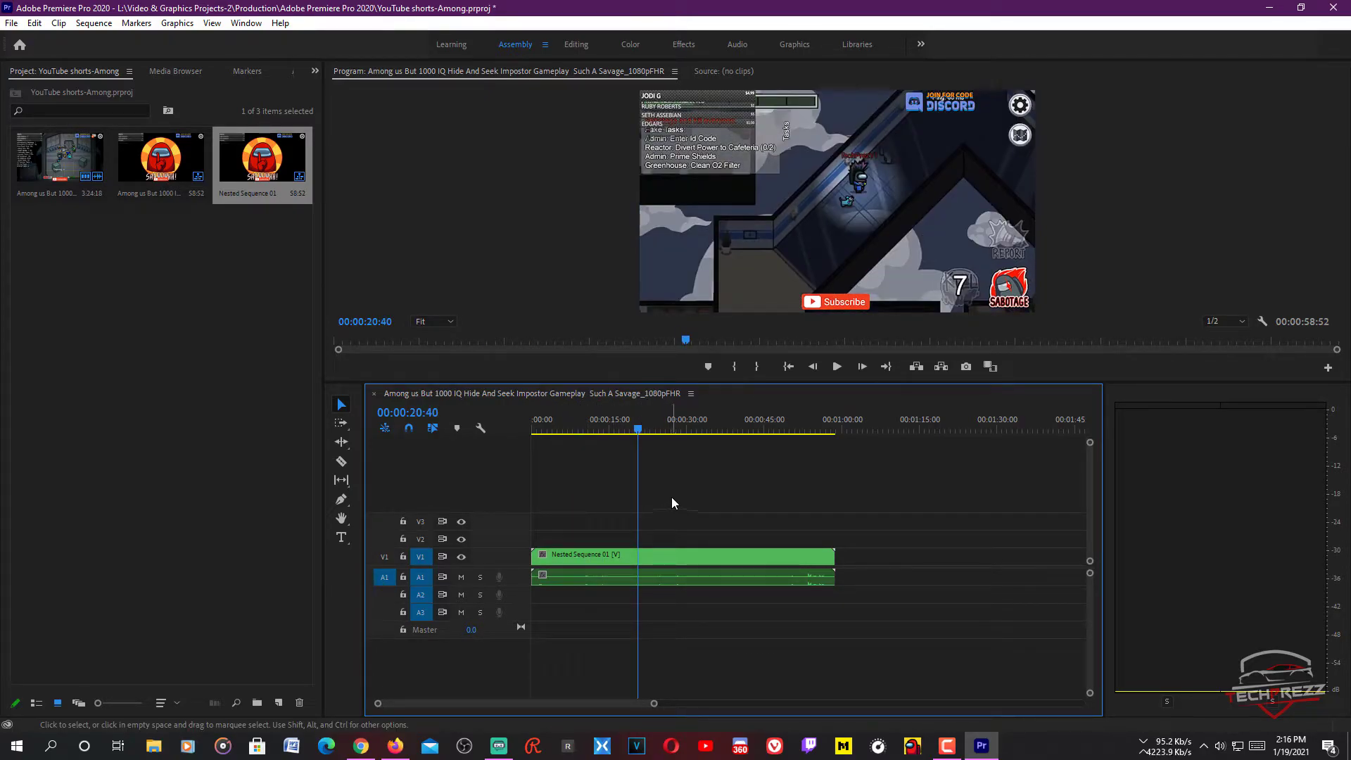
drag(639, 504, 766, 530)
drag(676, 530, 575, 533)
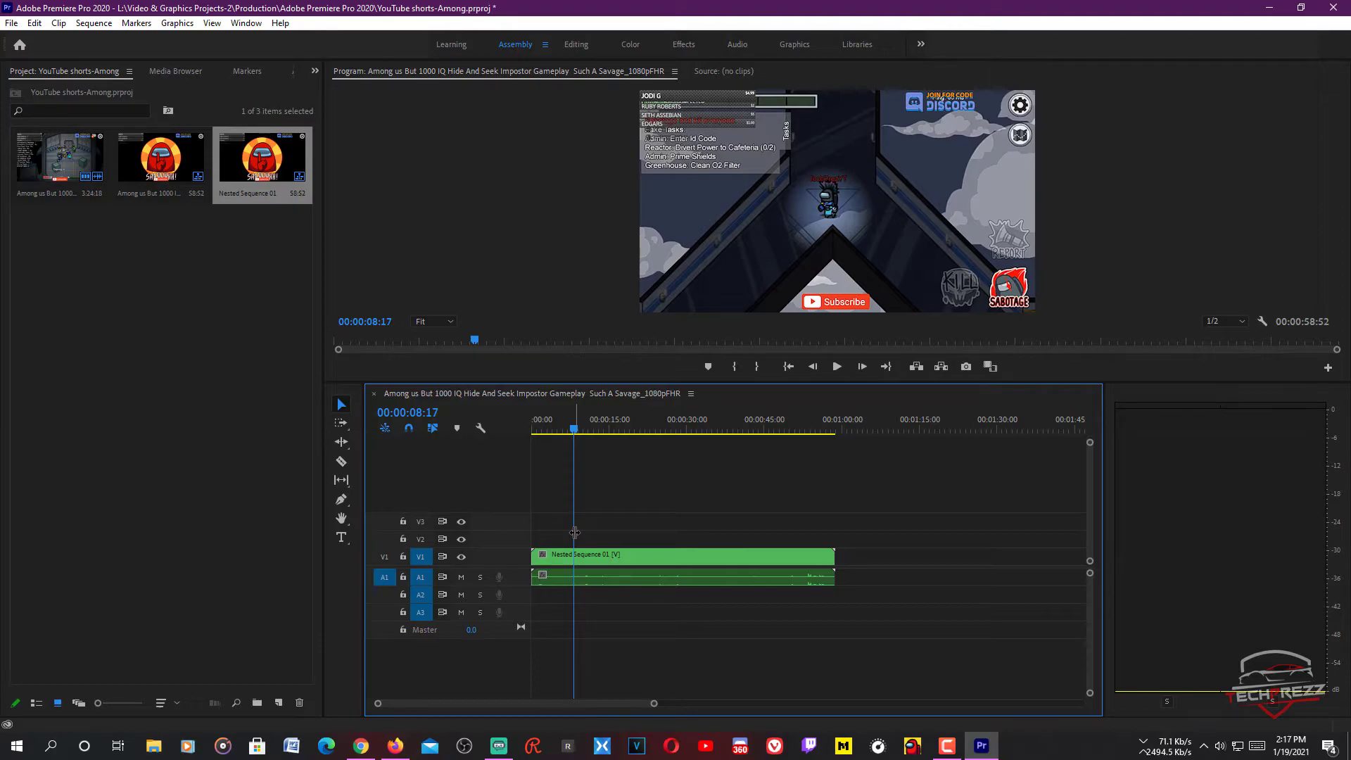
drag(575, 533, 666, 568)
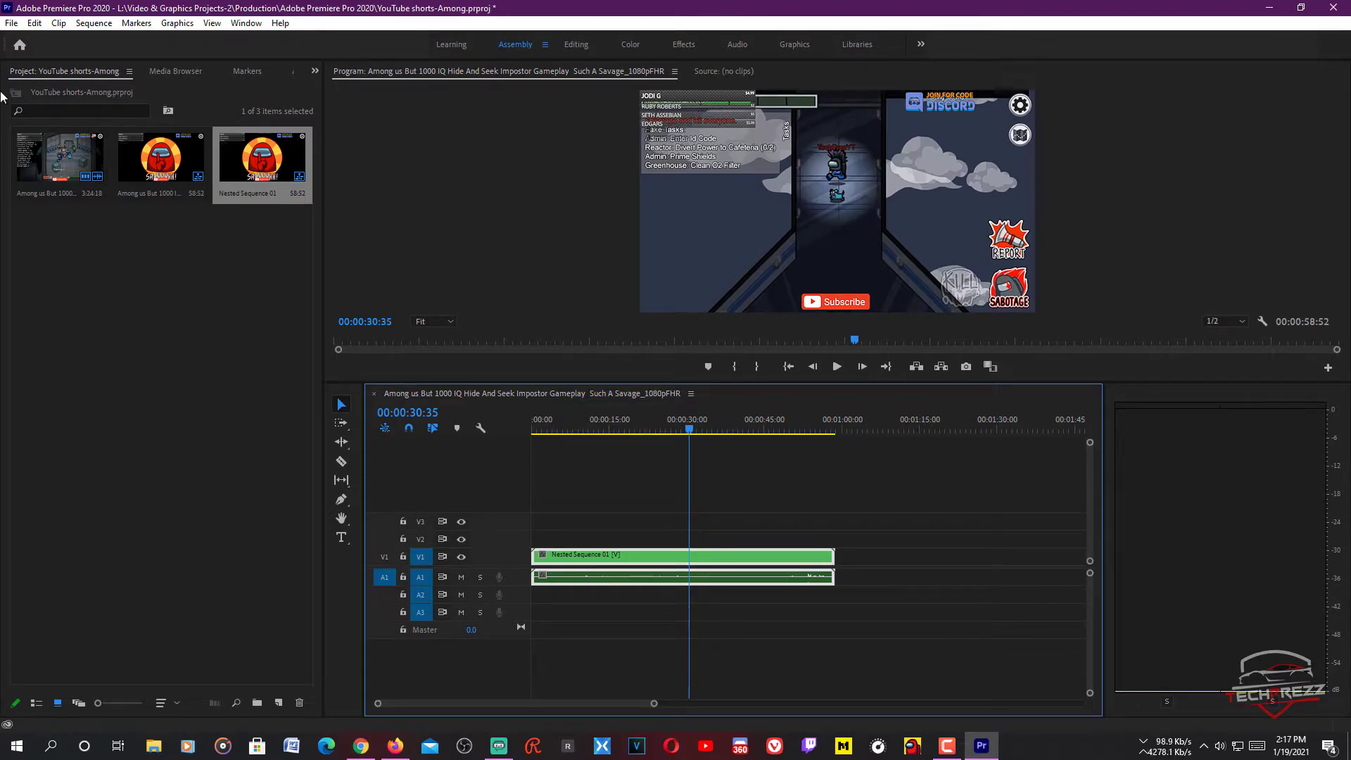
Step: Change the sequence's frame size to 1080 horizontal by 1920 vertical and apply the settings
click(94, 24)
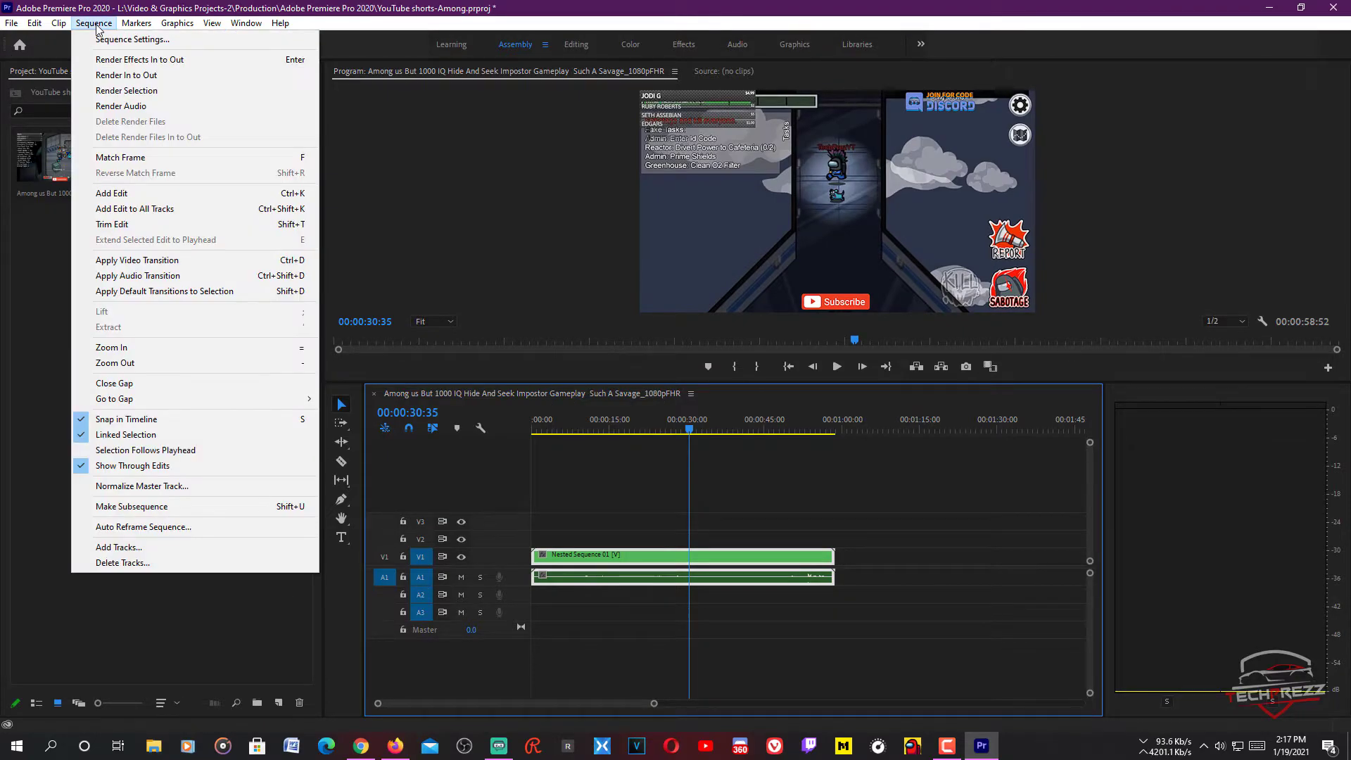
click(159, 41)
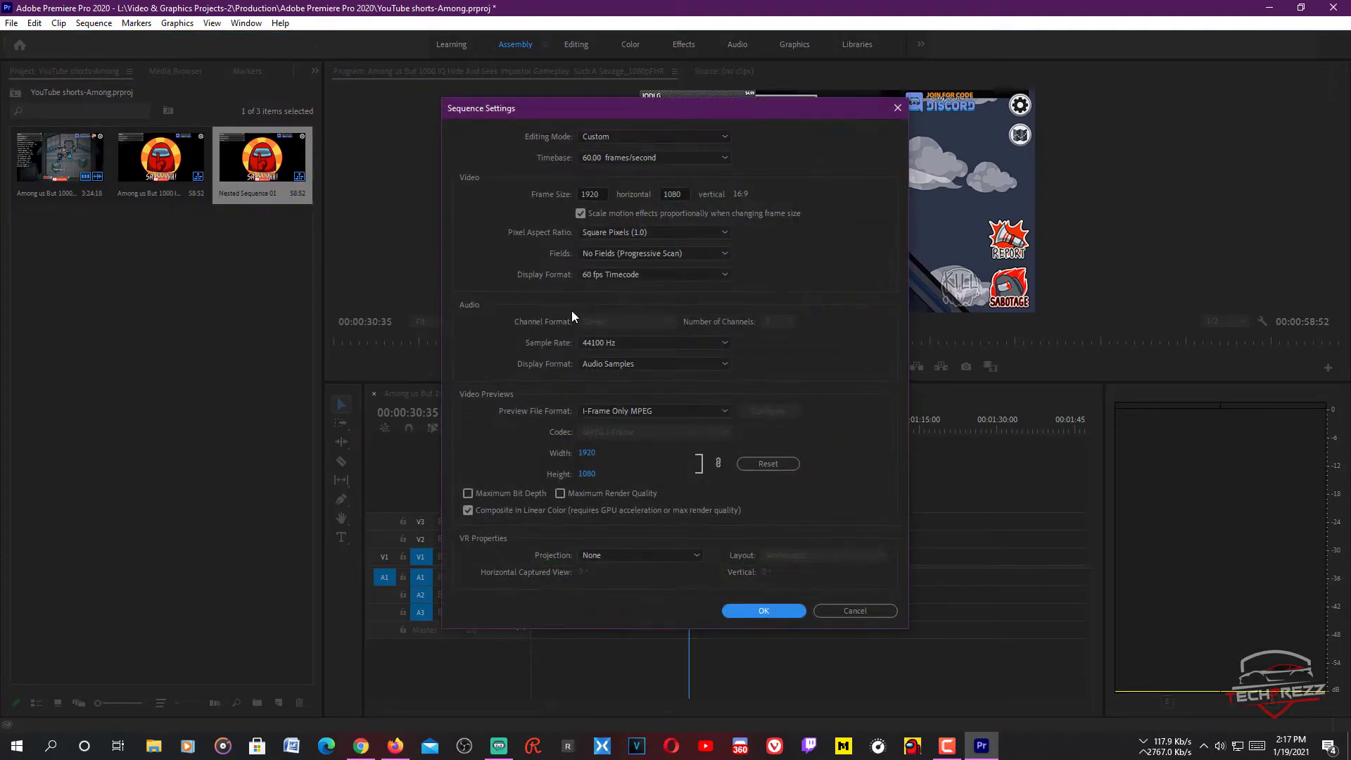
drag(637, 112, 536, 191)
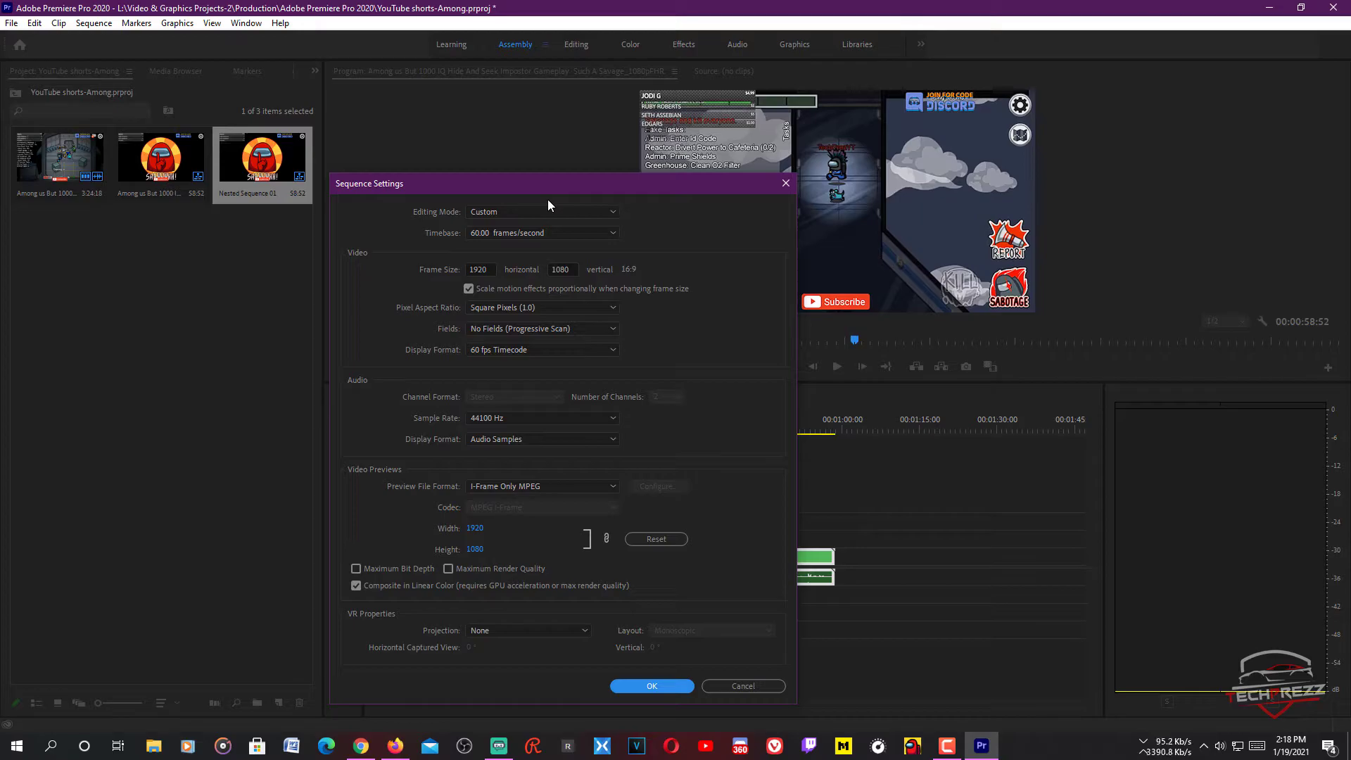
double_click(491, 268)
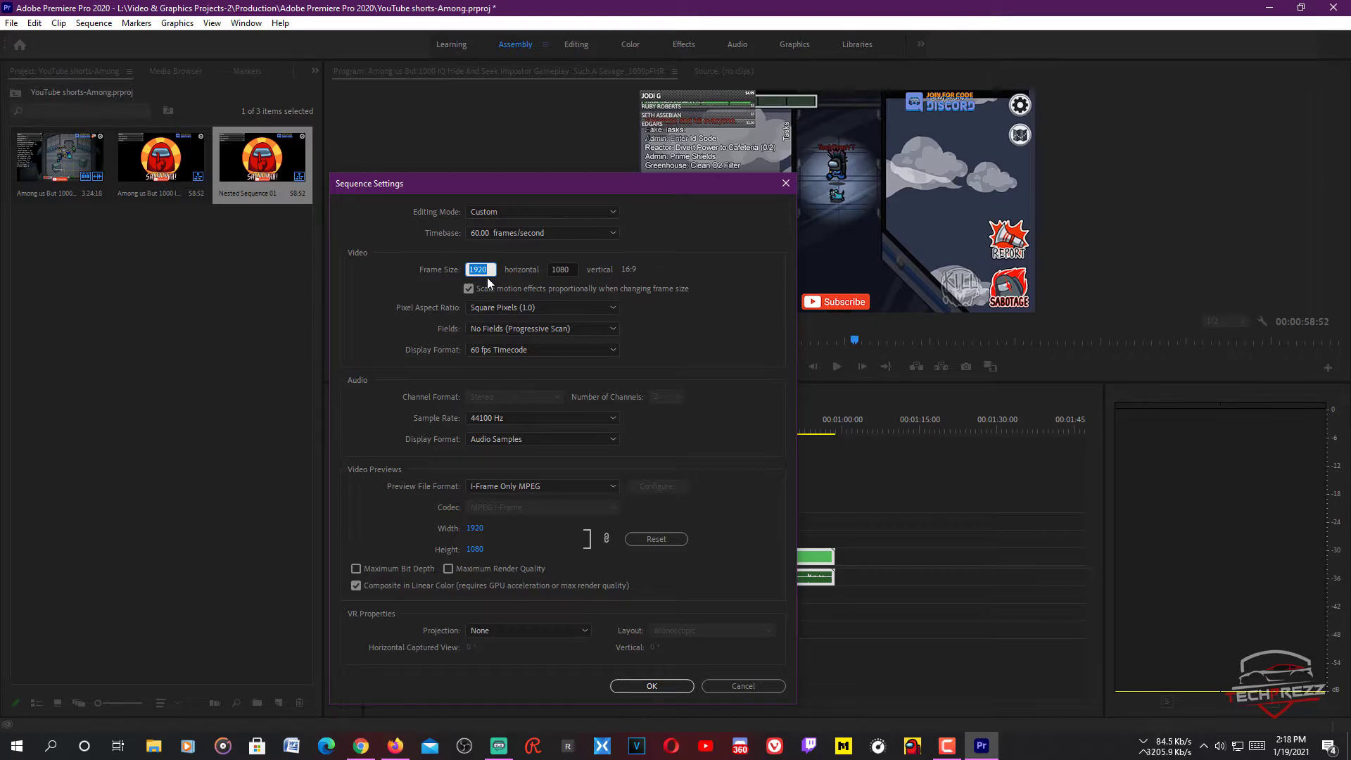
text(1080)
double_click(576, 274)
text(1920)
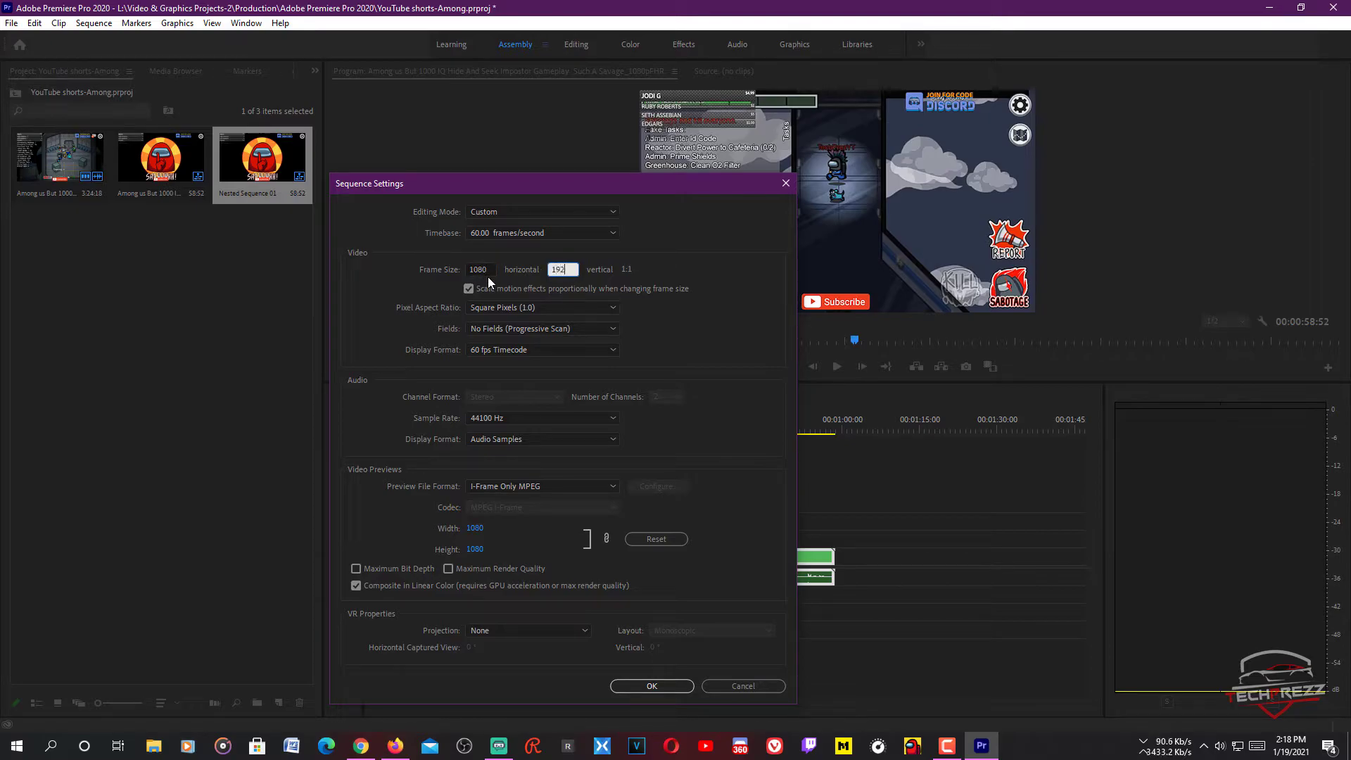
click(364, 276)
click(668, 687)
click(636, 465)
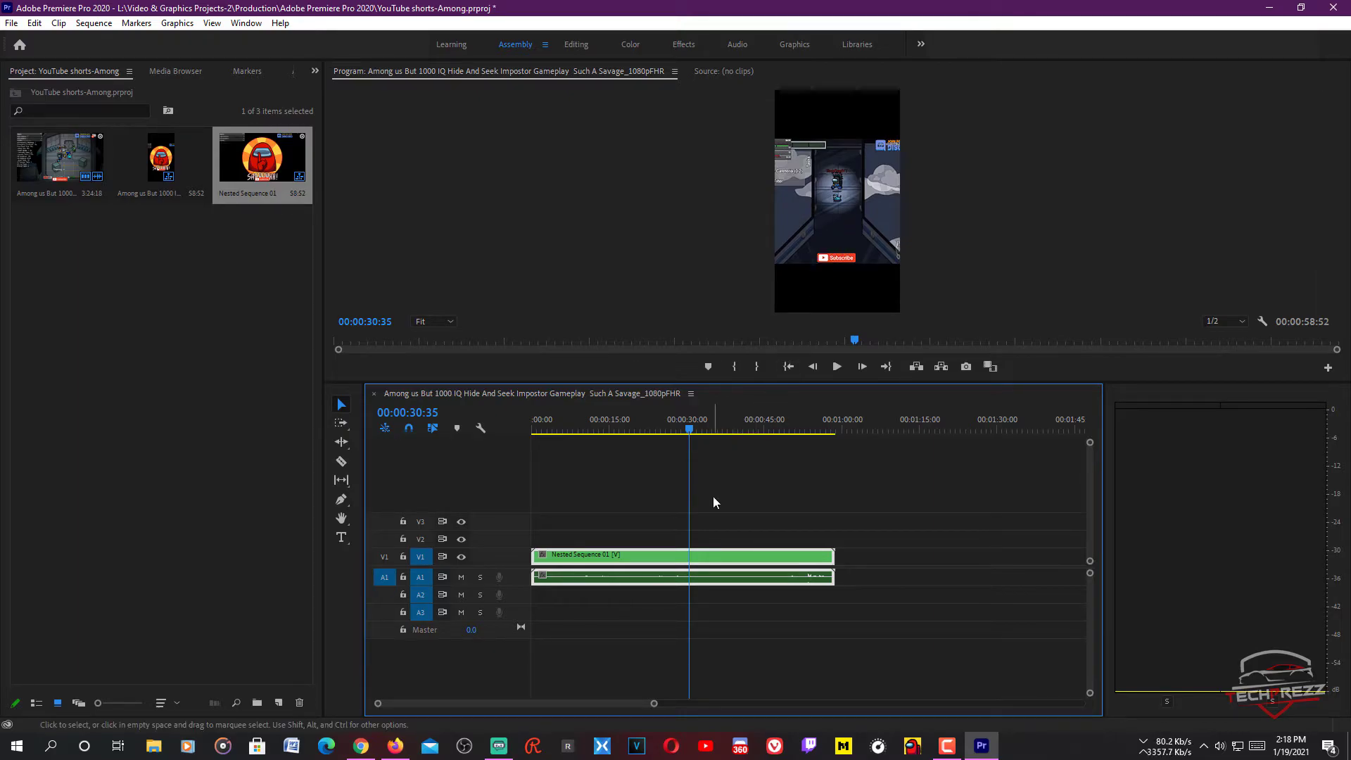
Step: Check the footage in the vertical frame and set the nested clip's scale to 176 so it fills the frame height
drag(689, 473, 725, 478)
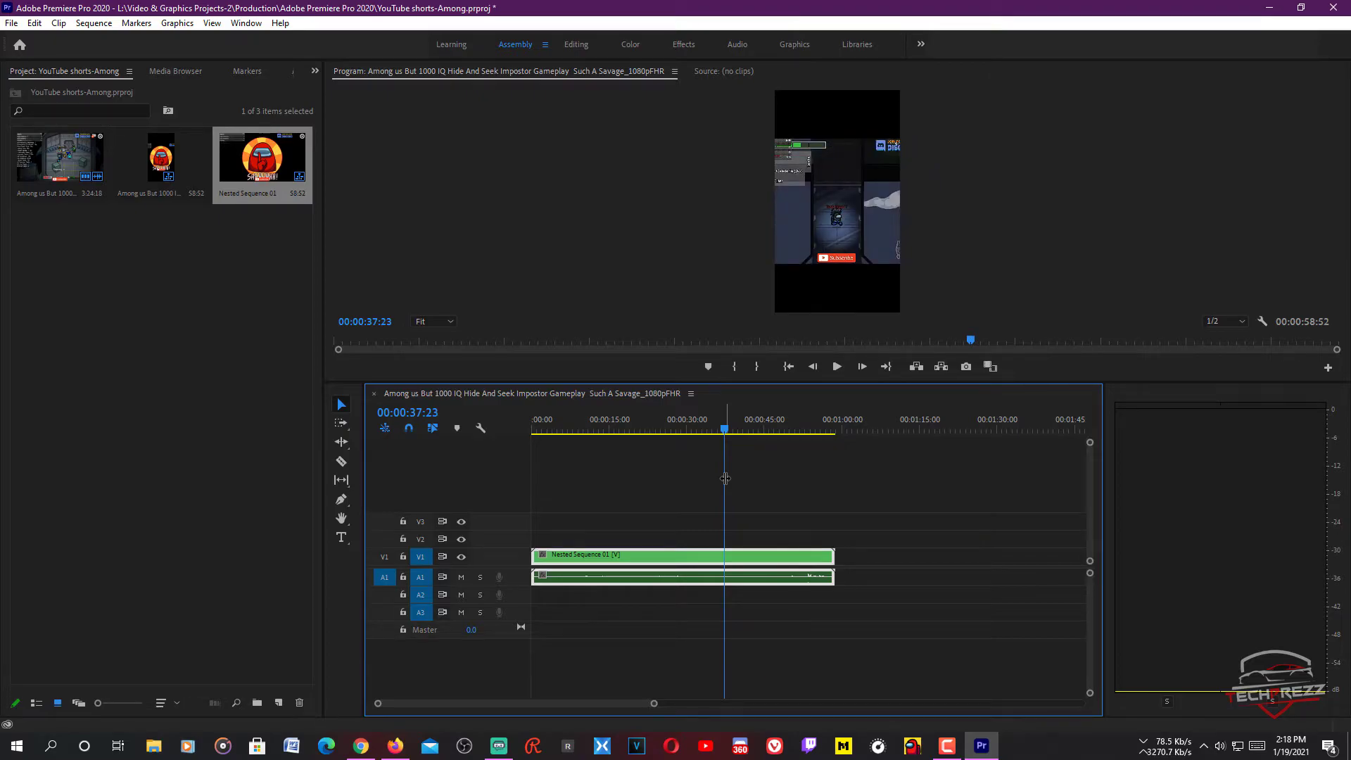
drag(725, 478, 634, 482)
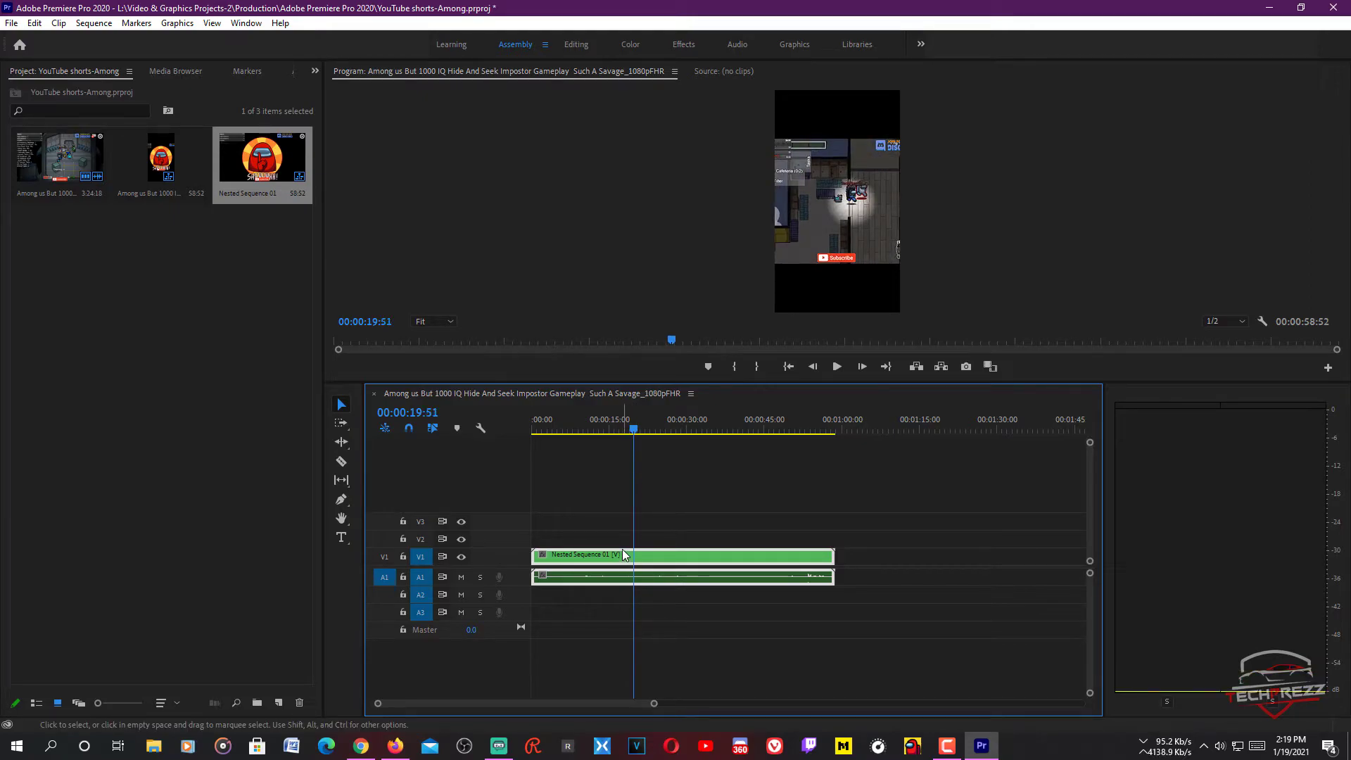
click(675, 62)
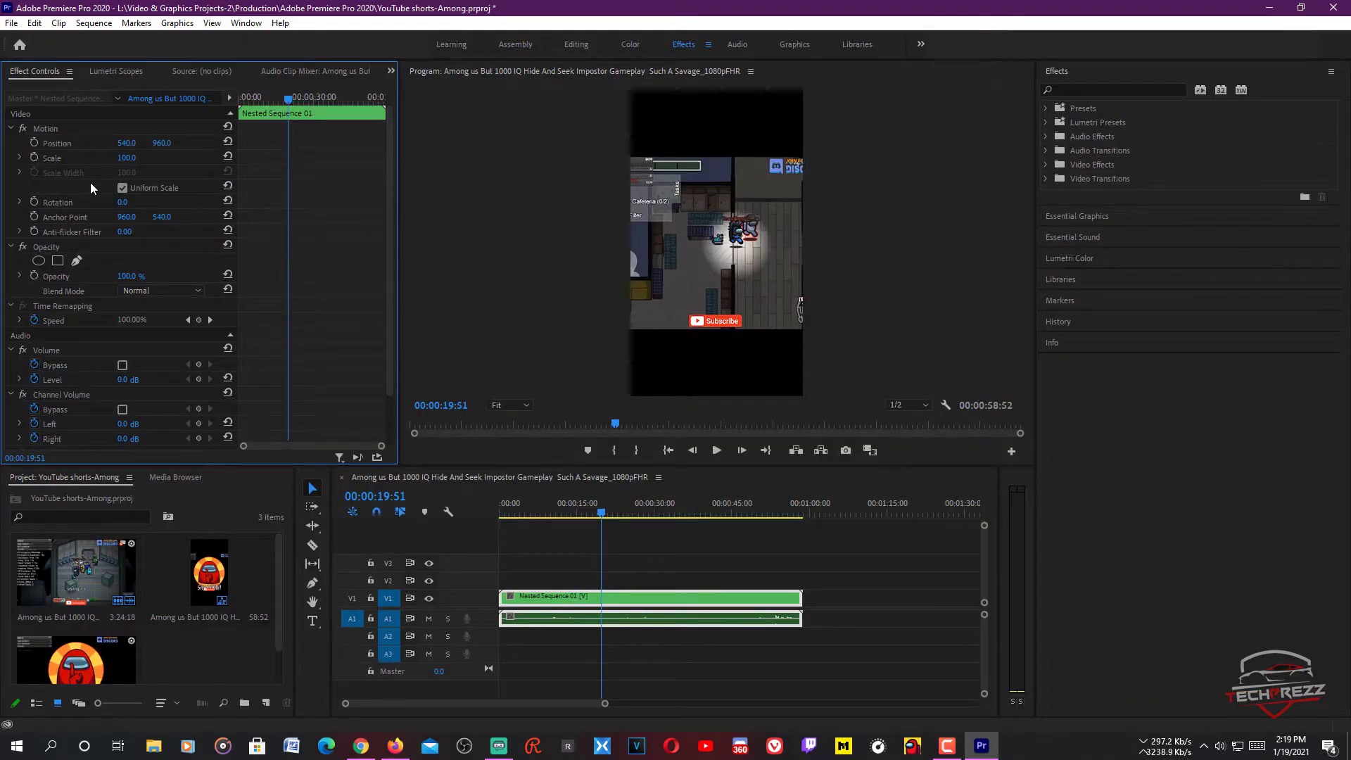
click(83, 156)
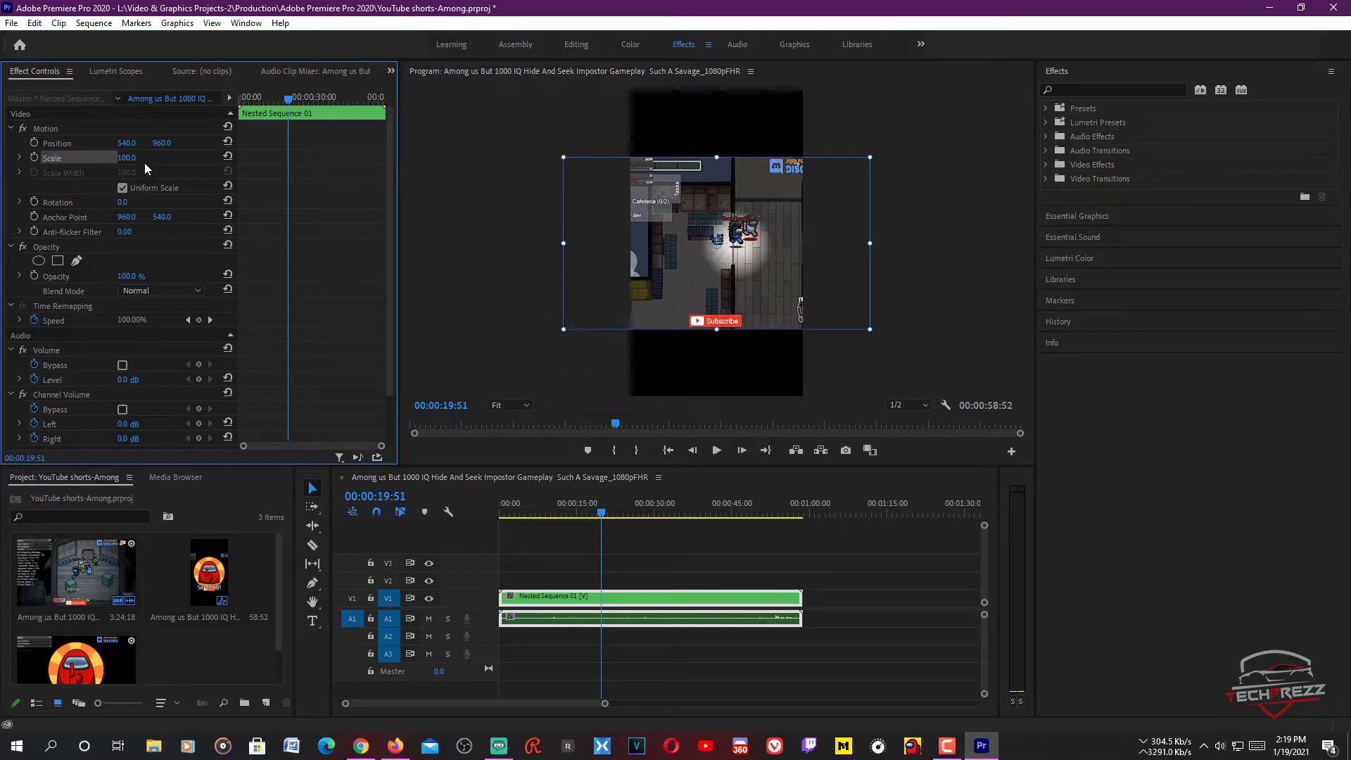
mouse_move(127, 158)
mouse_down()
mouse_move(181, 158)
mouse_move(137, 159)
mouse_up()
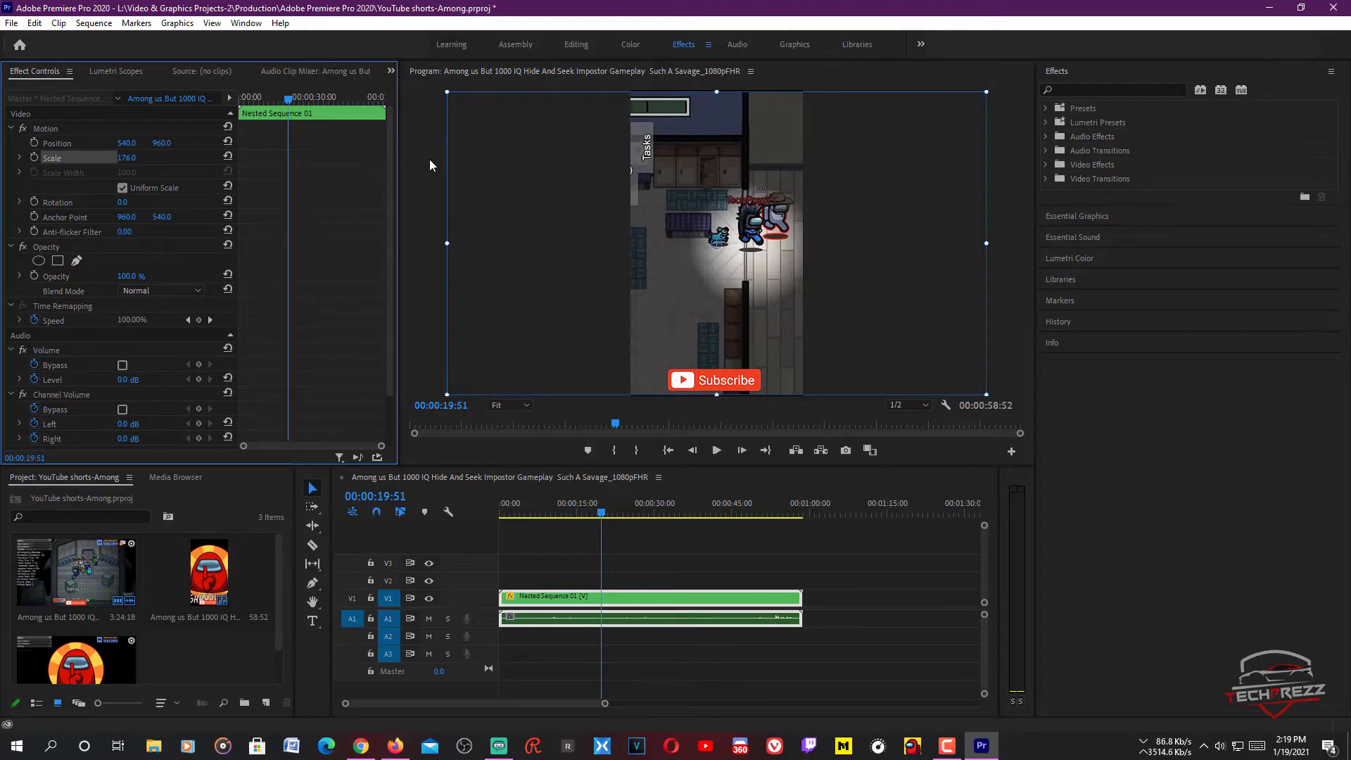
click(568, 182)
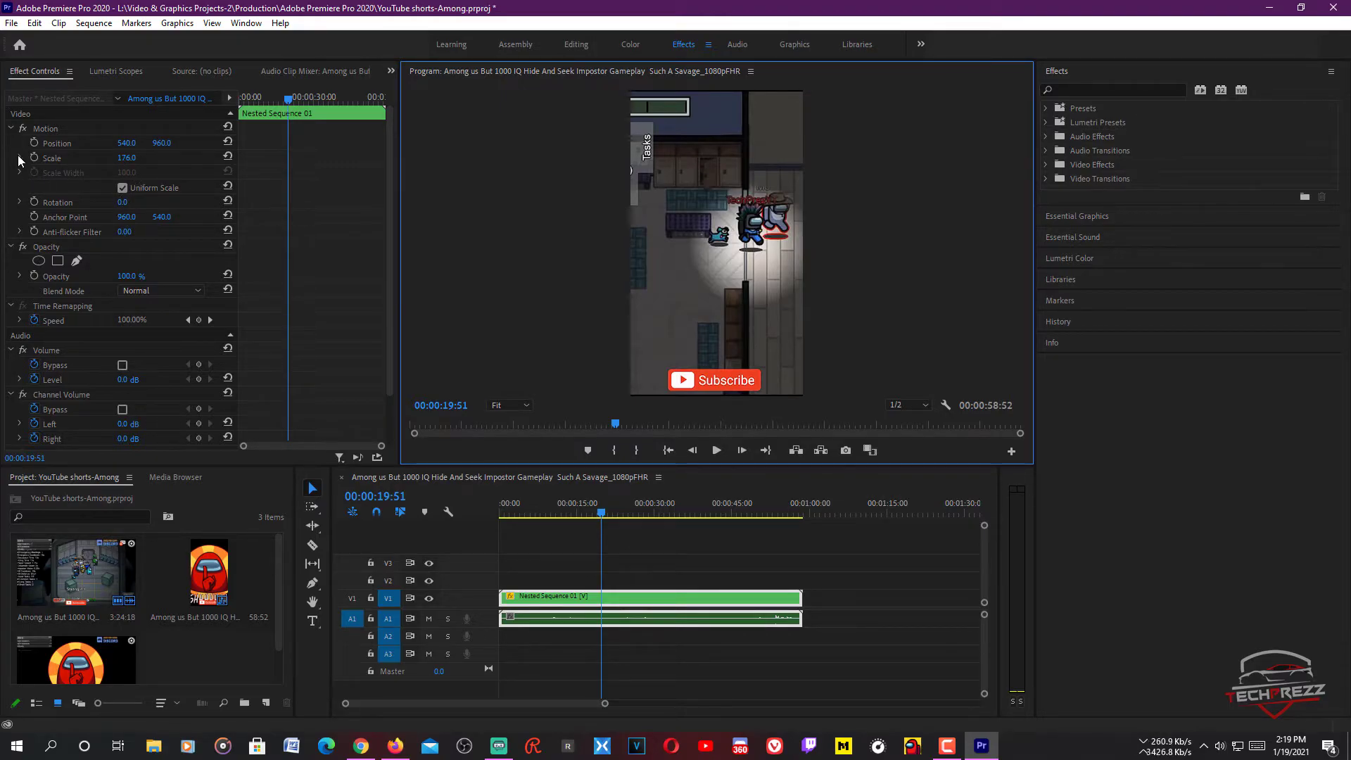
Step: Play the scaled nested sequence from the beginning to check the vertical framing
drag(679, 550, 612, 571)
key(Home)
key(space)
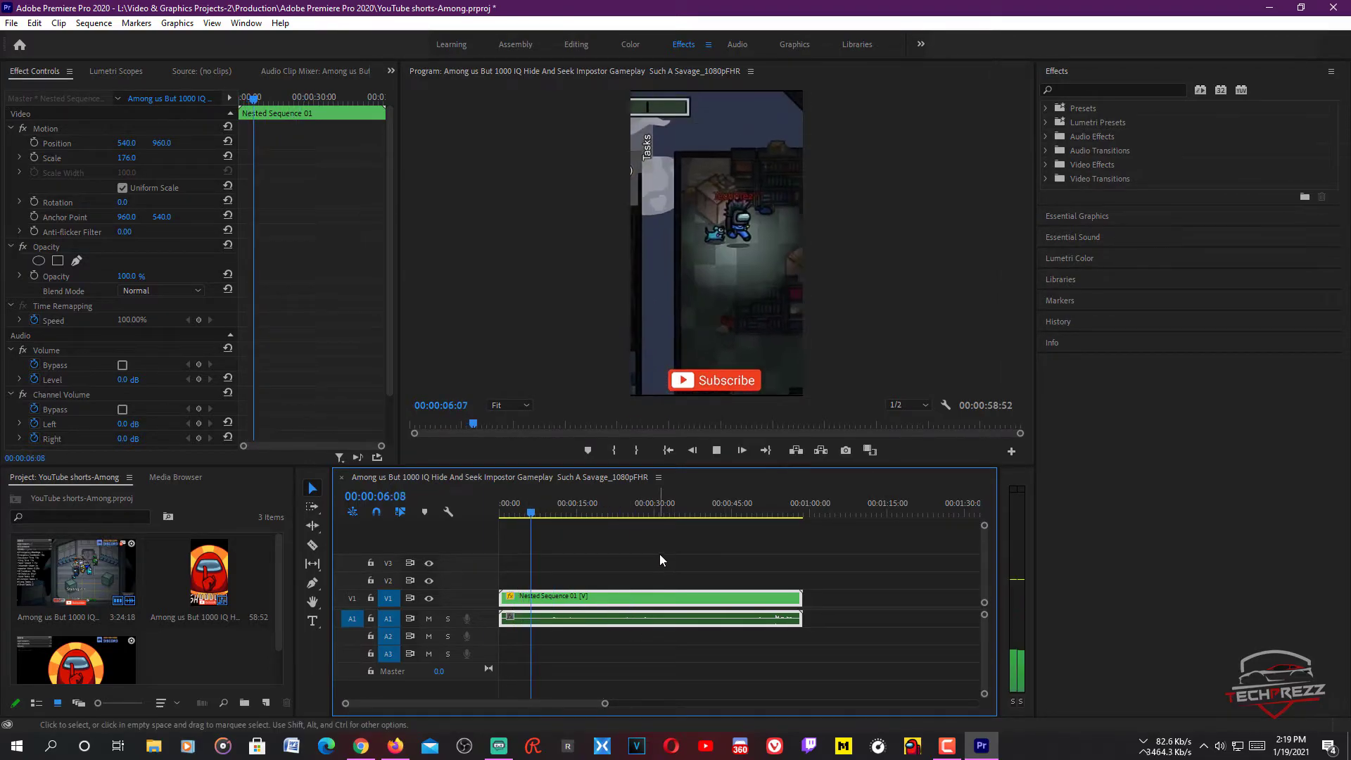
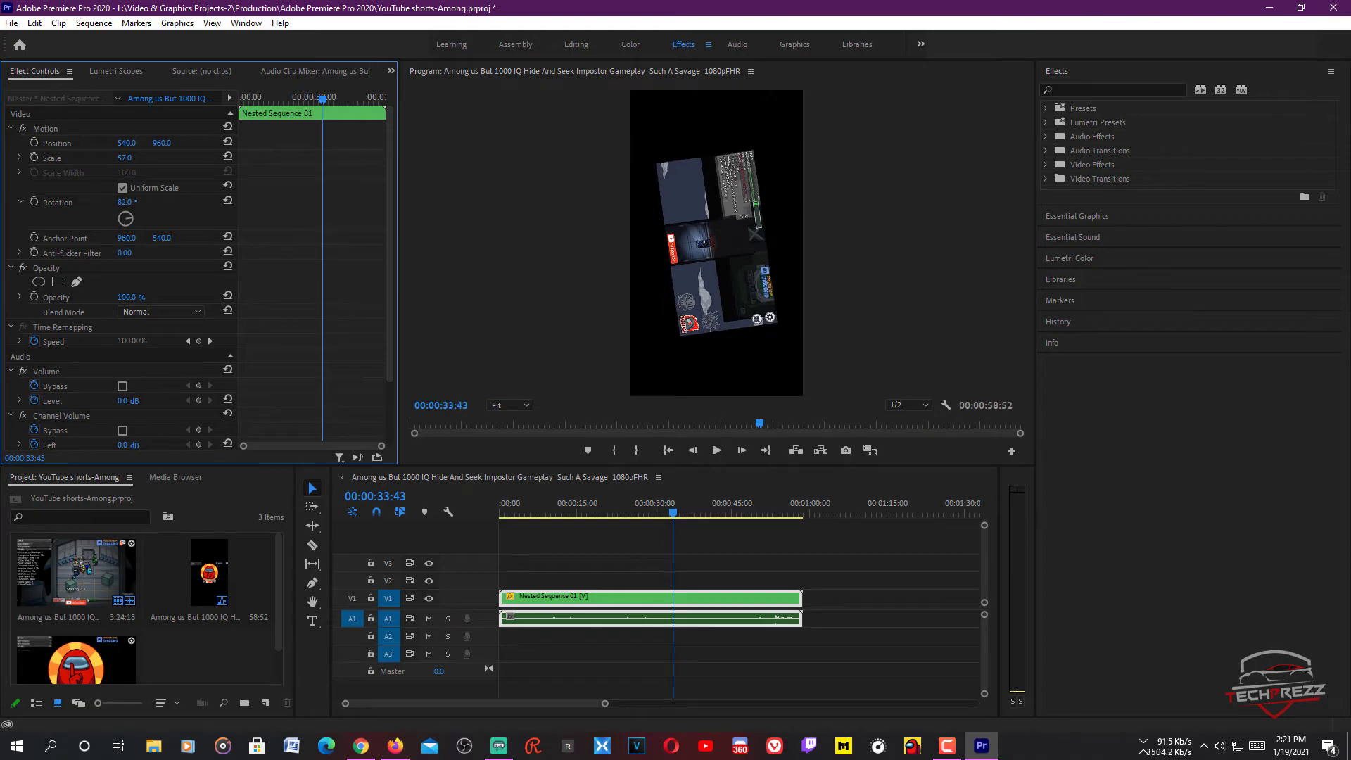
Step: Try the nested clip at 90° rotation and a scale of 100, and undo both changes
click(124, 202)
text(90)
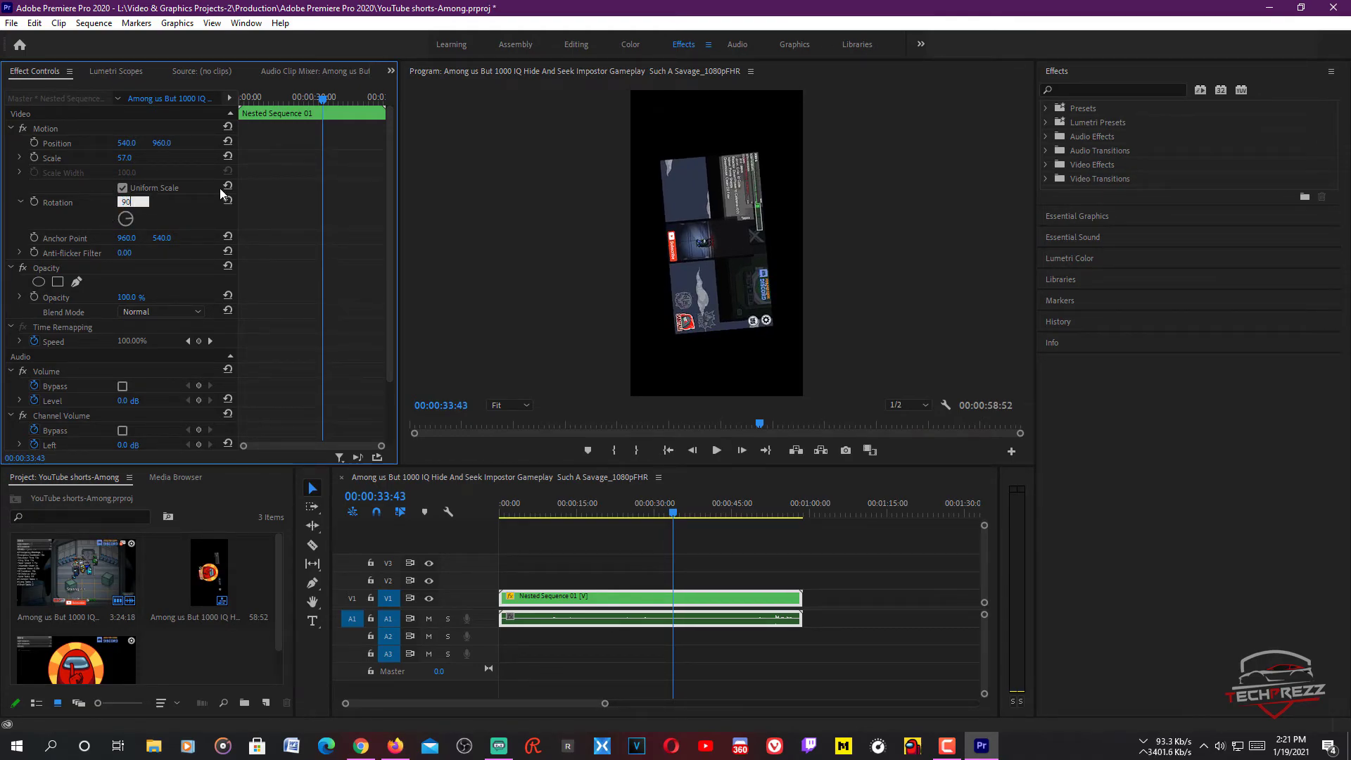
key(Return)
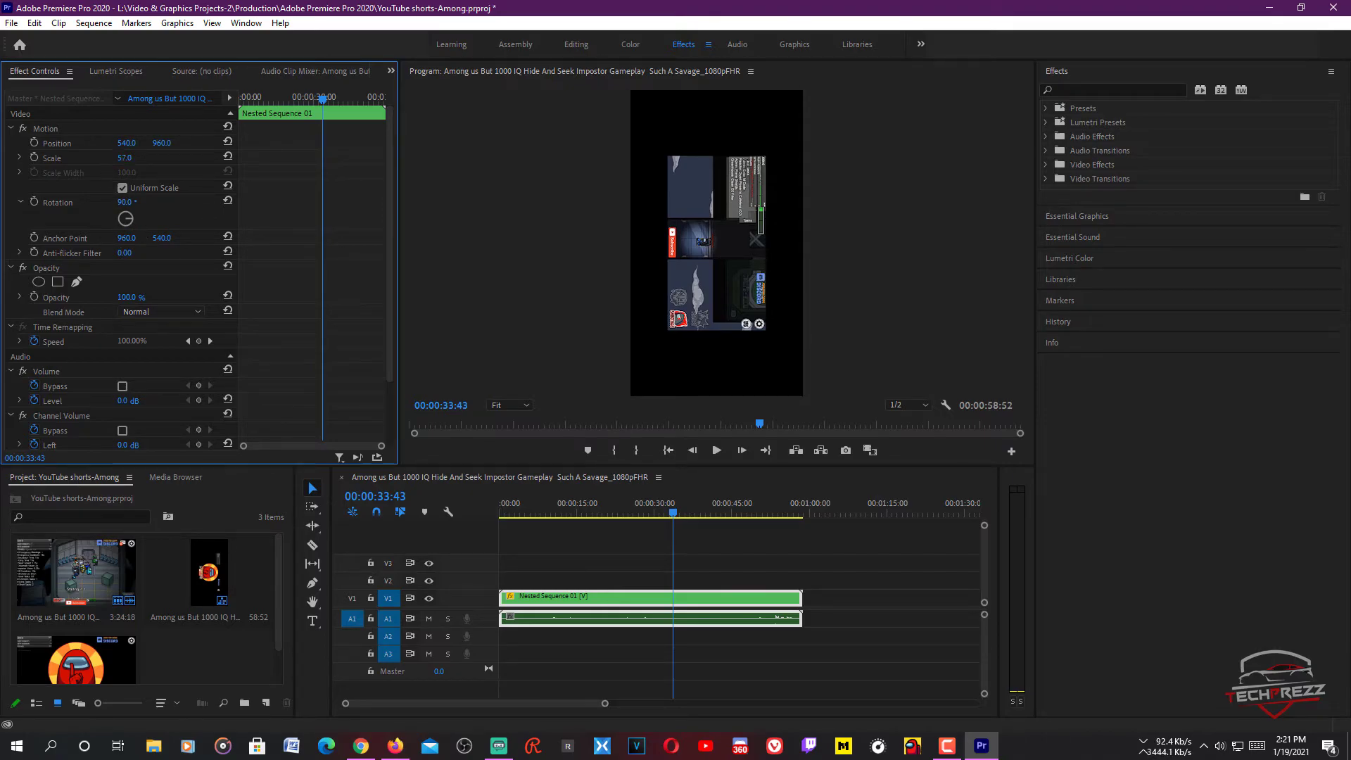
click(121, 158)
text(100)
key(Return)
click(459, 237)
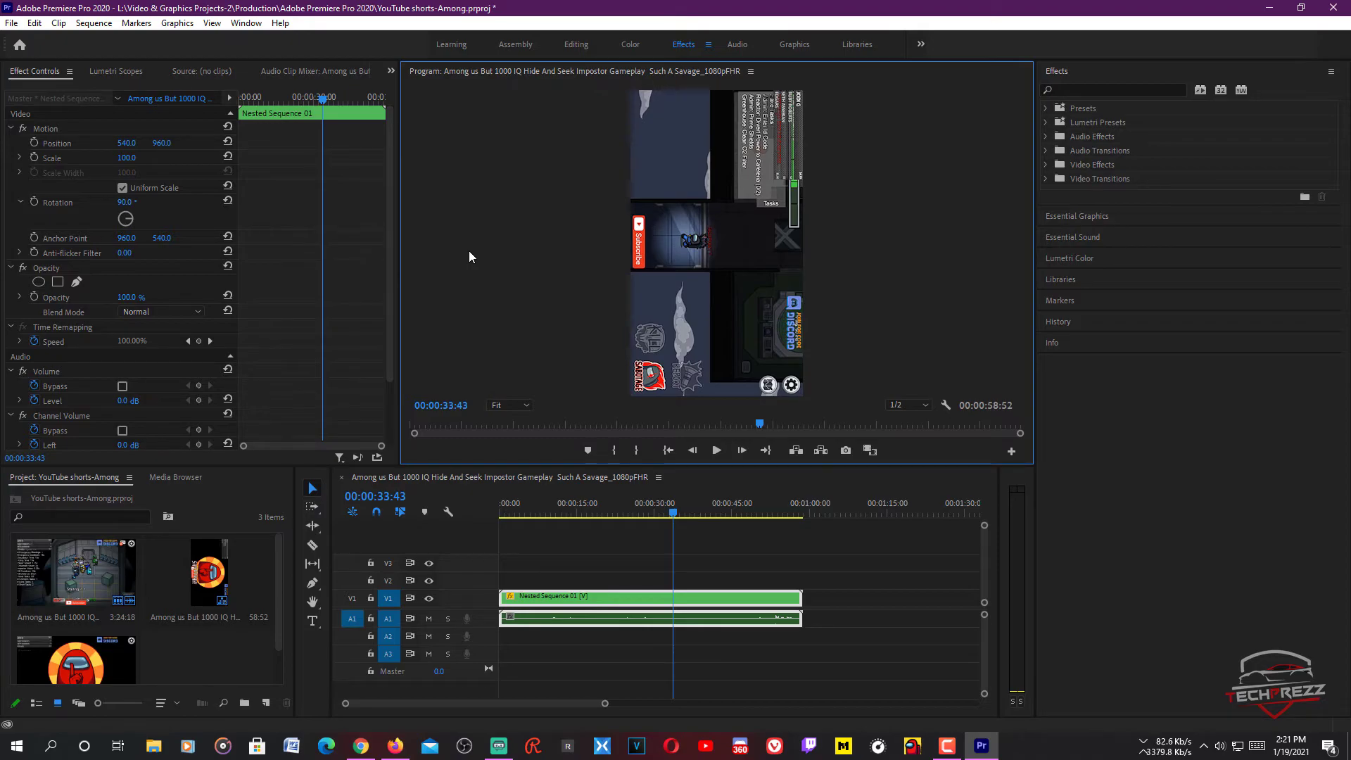
key(ctrl+z)
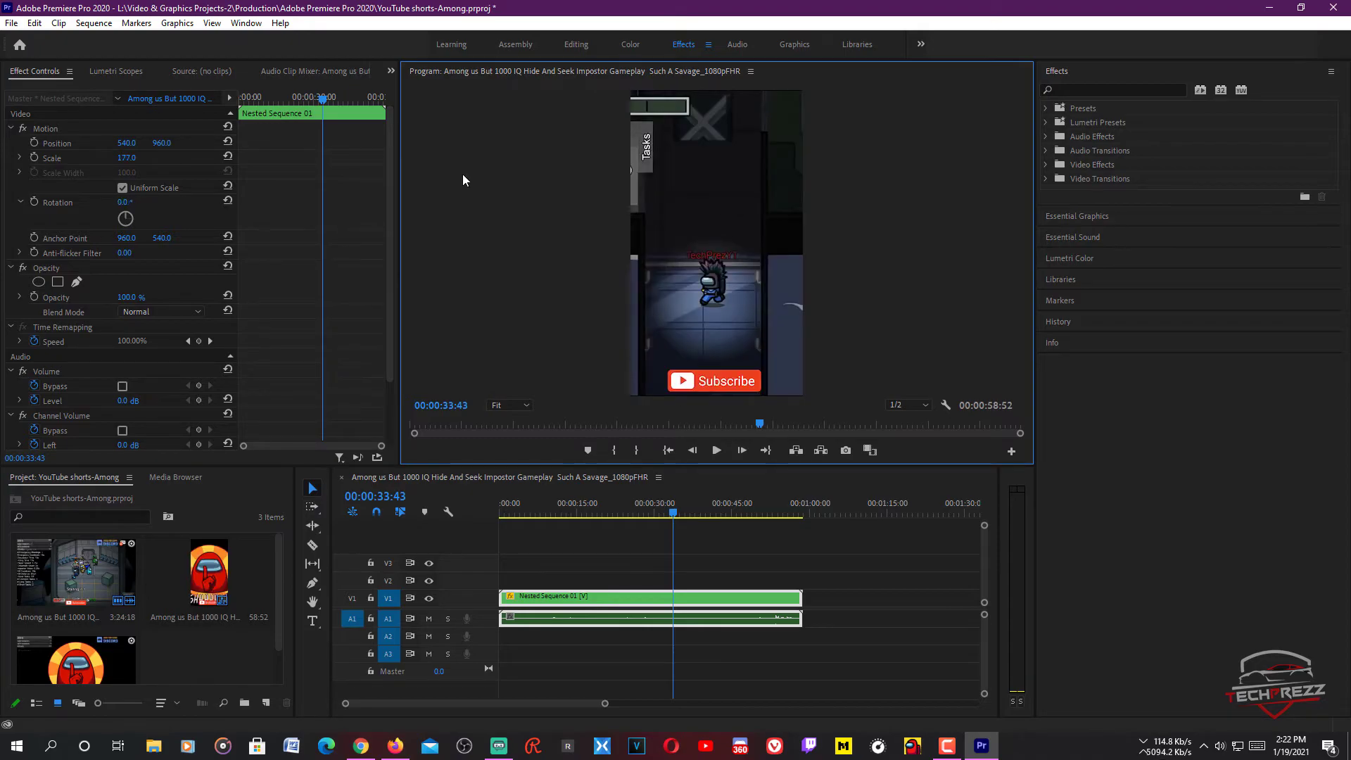
Step: Mark the export range with an in point at the start of the sequence and an out point at 00:00:58:45
click(802, 516)
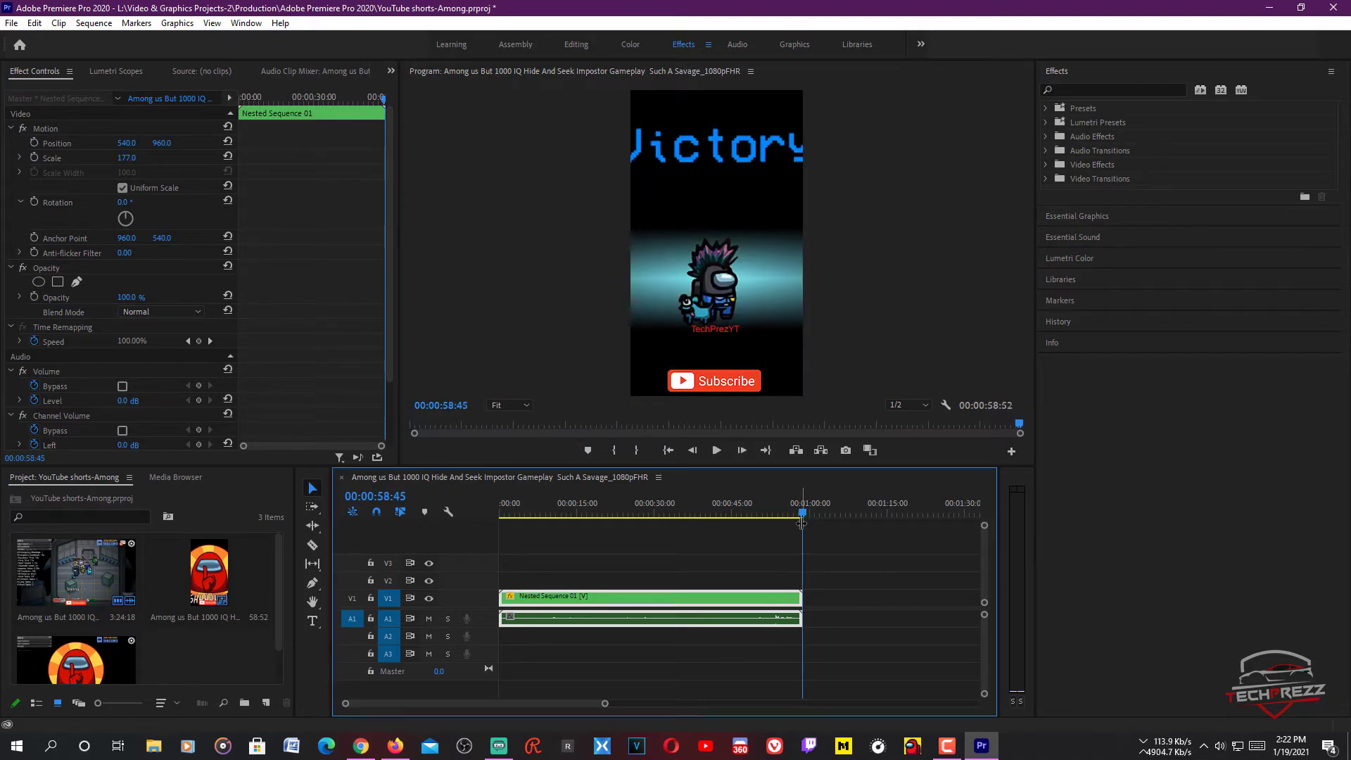
key(x)
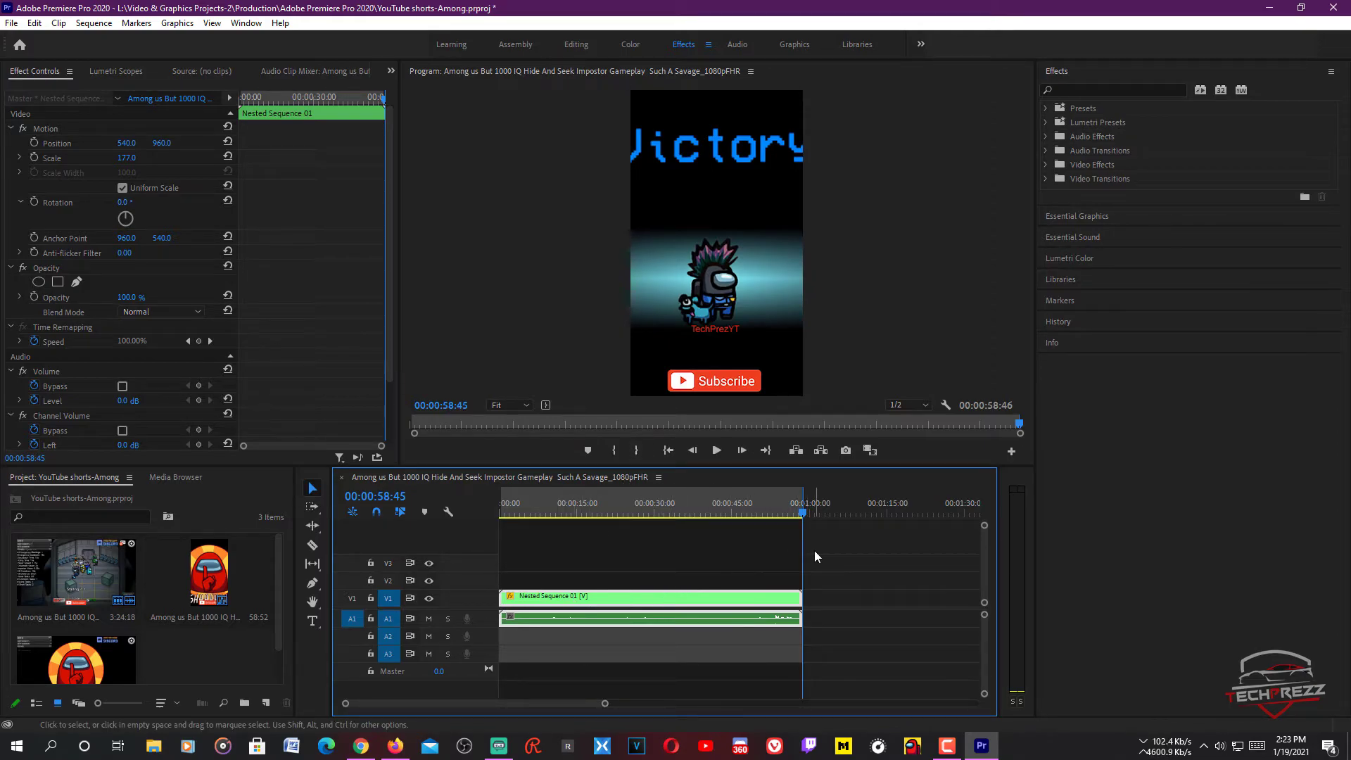
drag(803, 512, 501, 512)
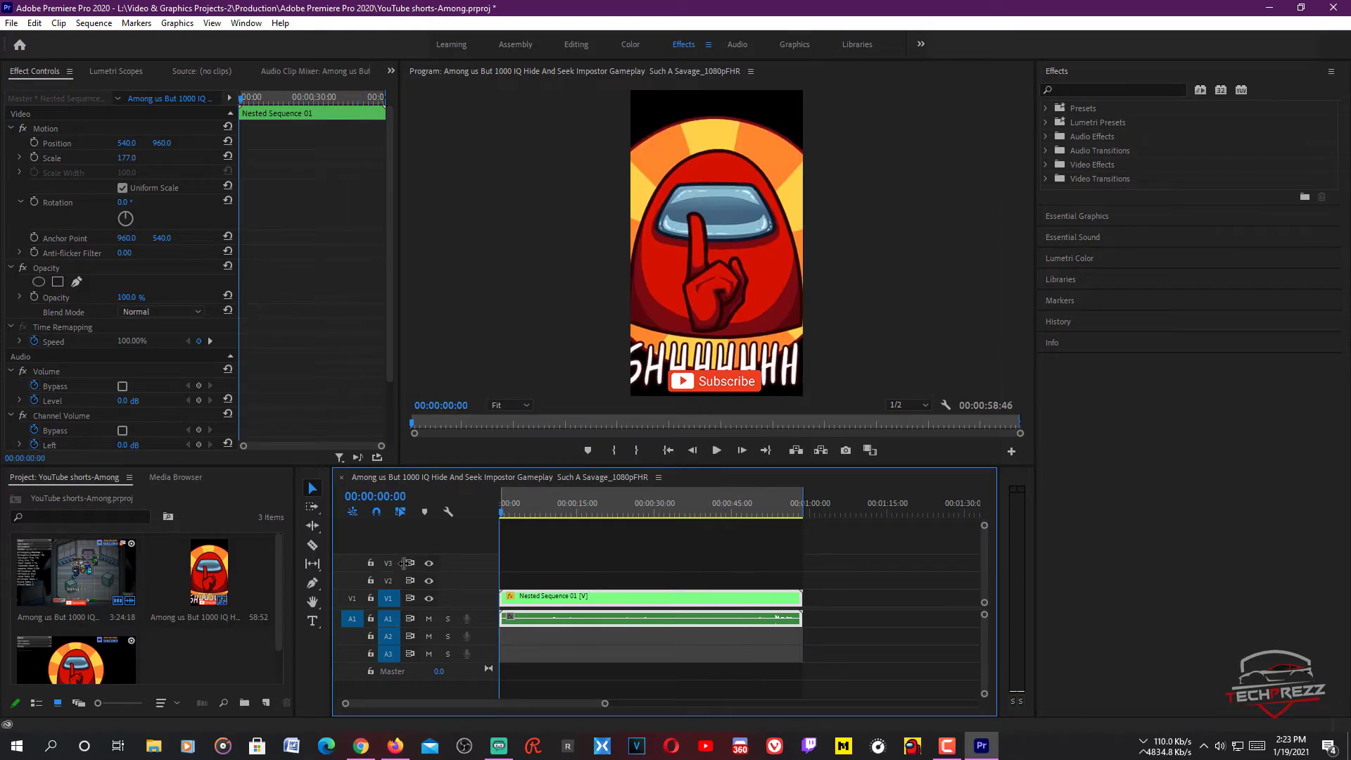
click(617, 453)
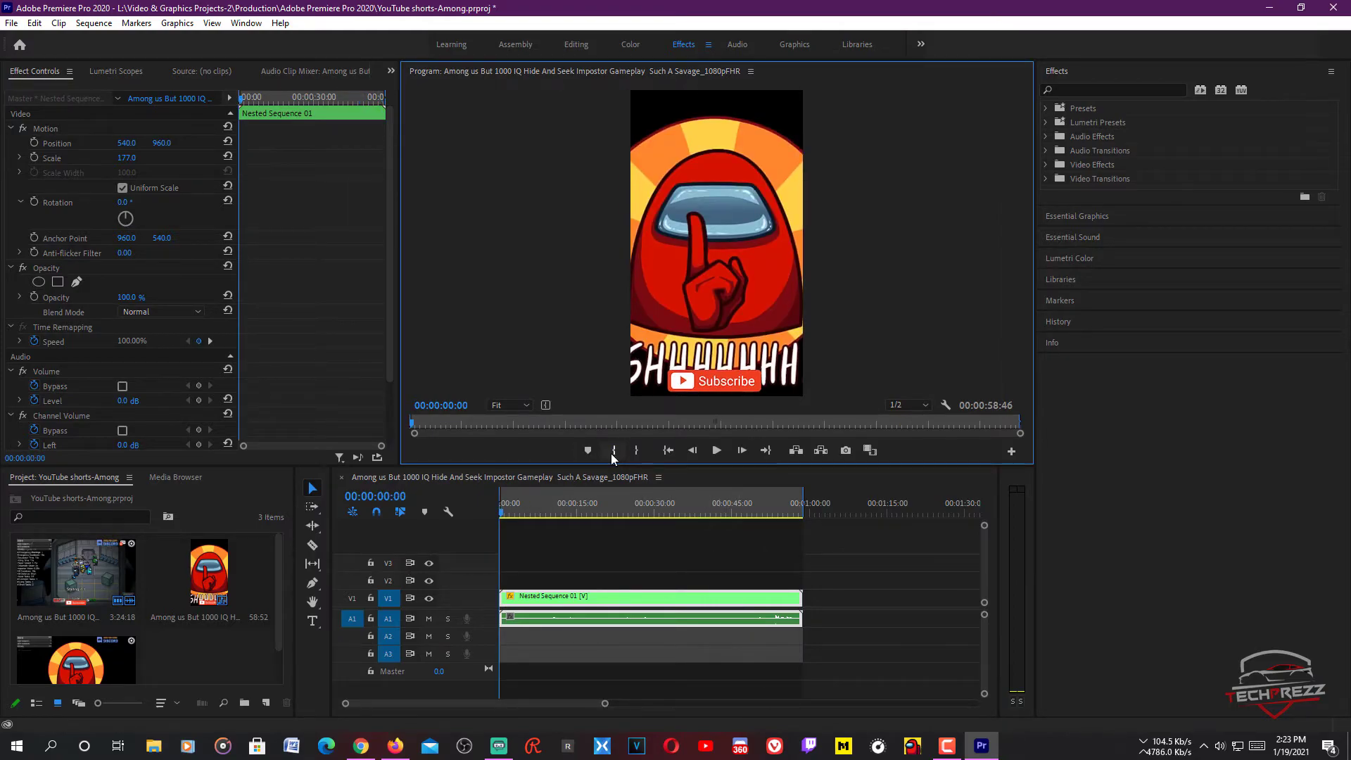
click(545, 563)
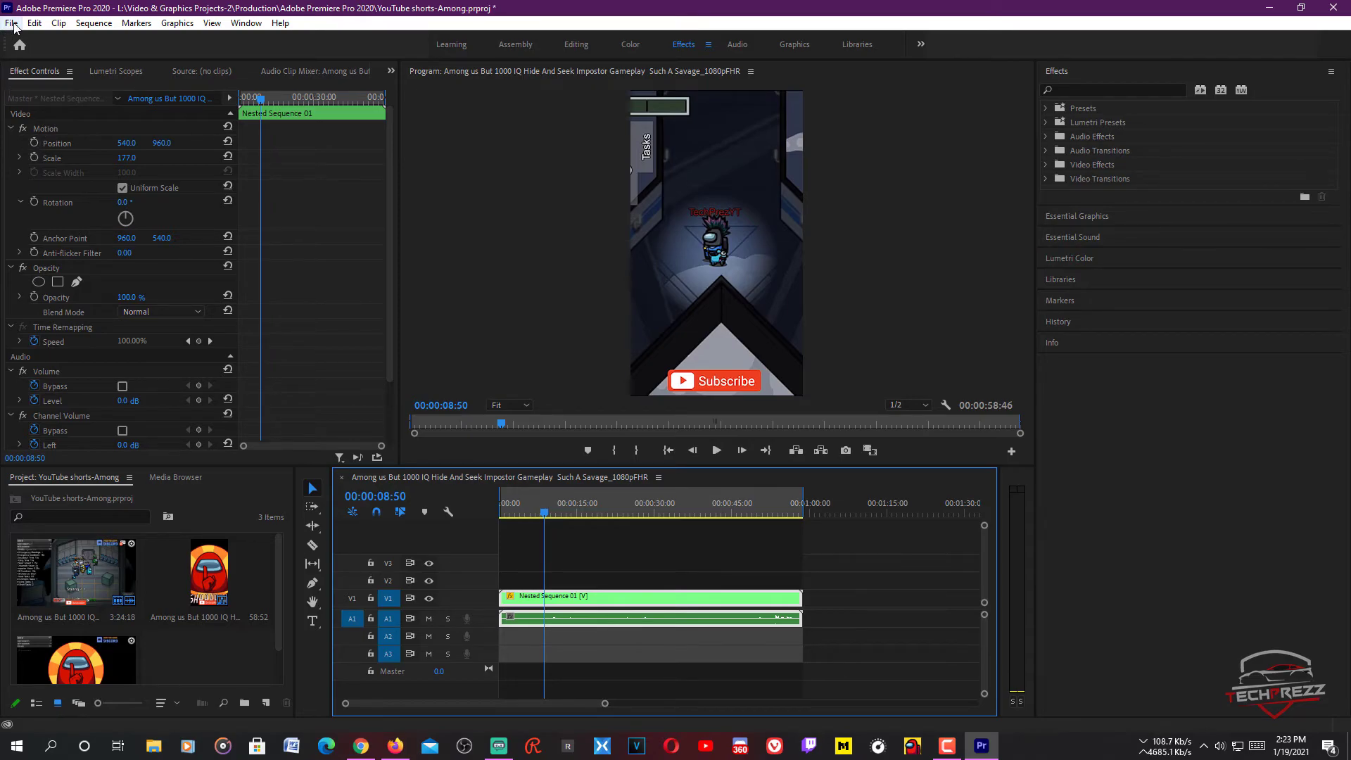
Step: Open the media export settings for the sequence and set the target bitrate to 16 Mbps
click(13, 26)
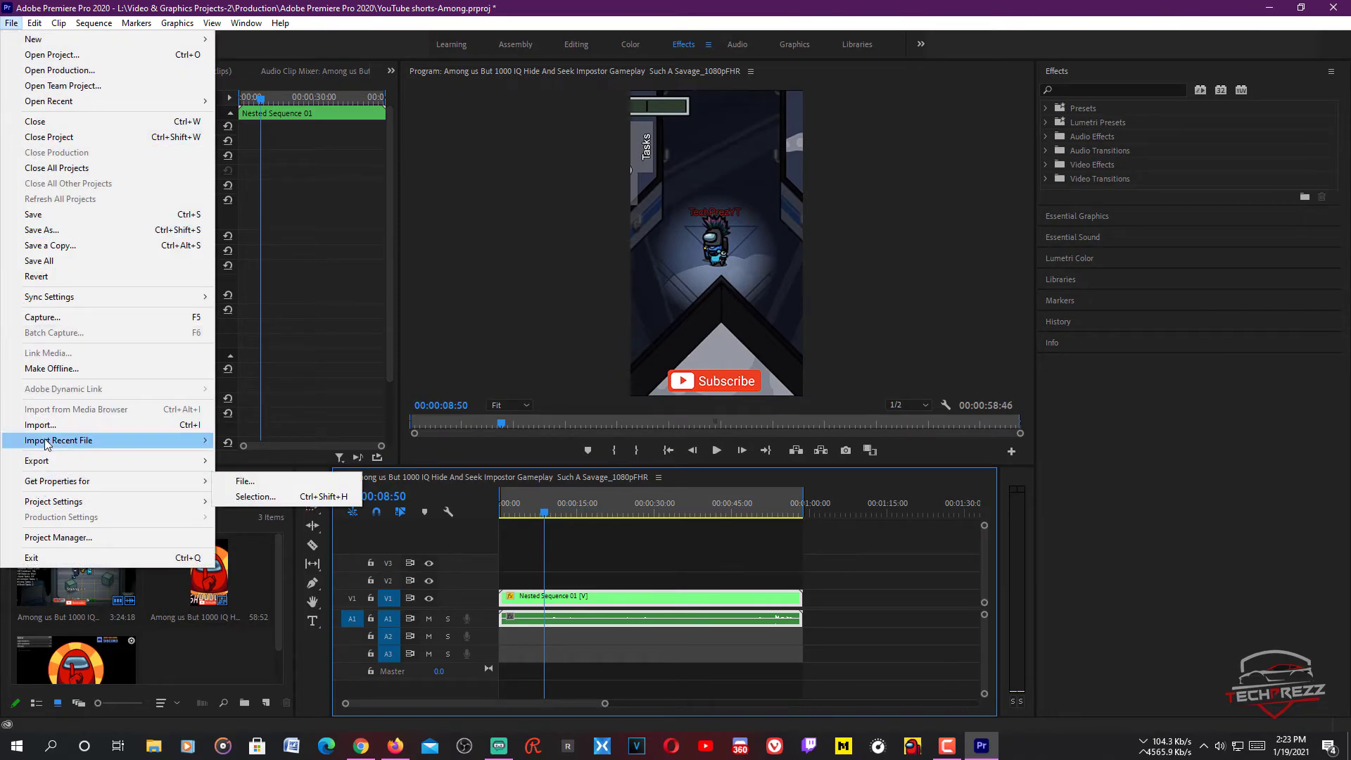
mouse_move(100, 461)
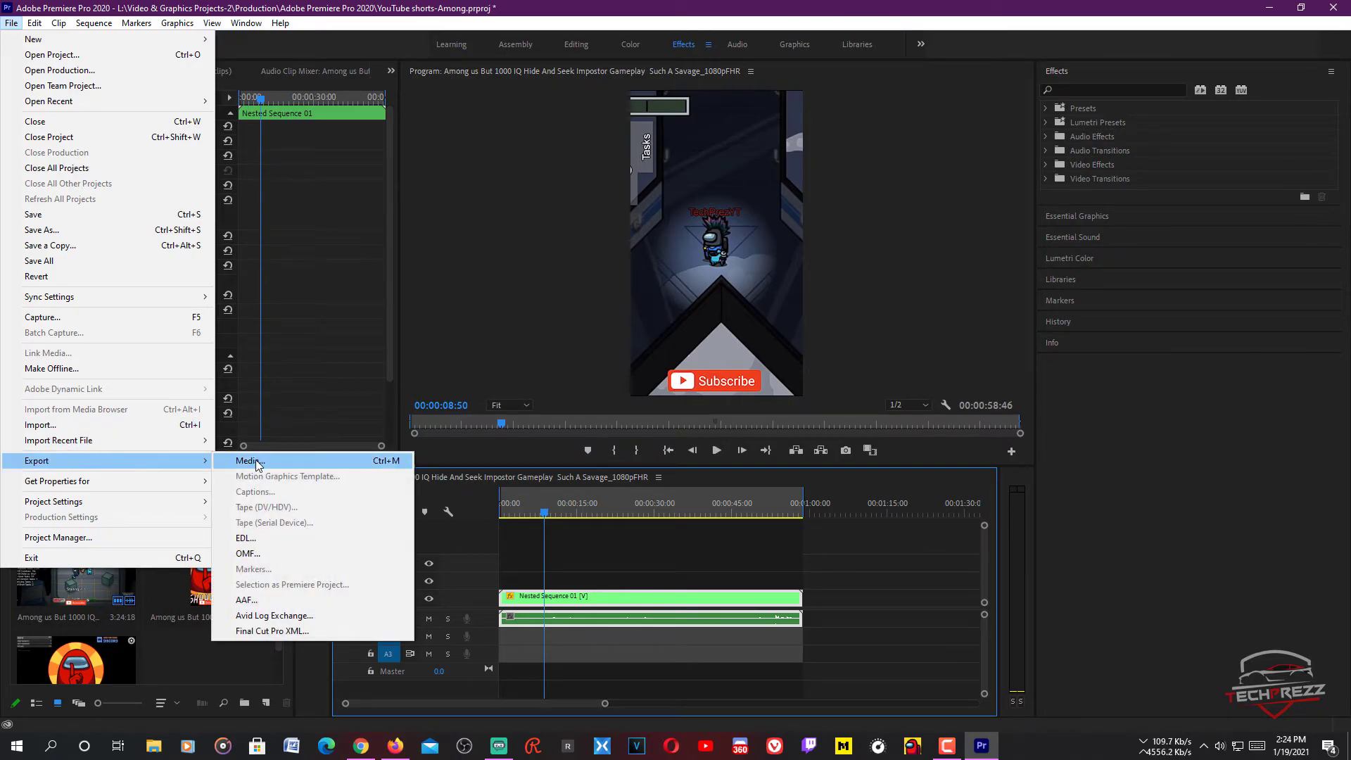
click(249, 460)
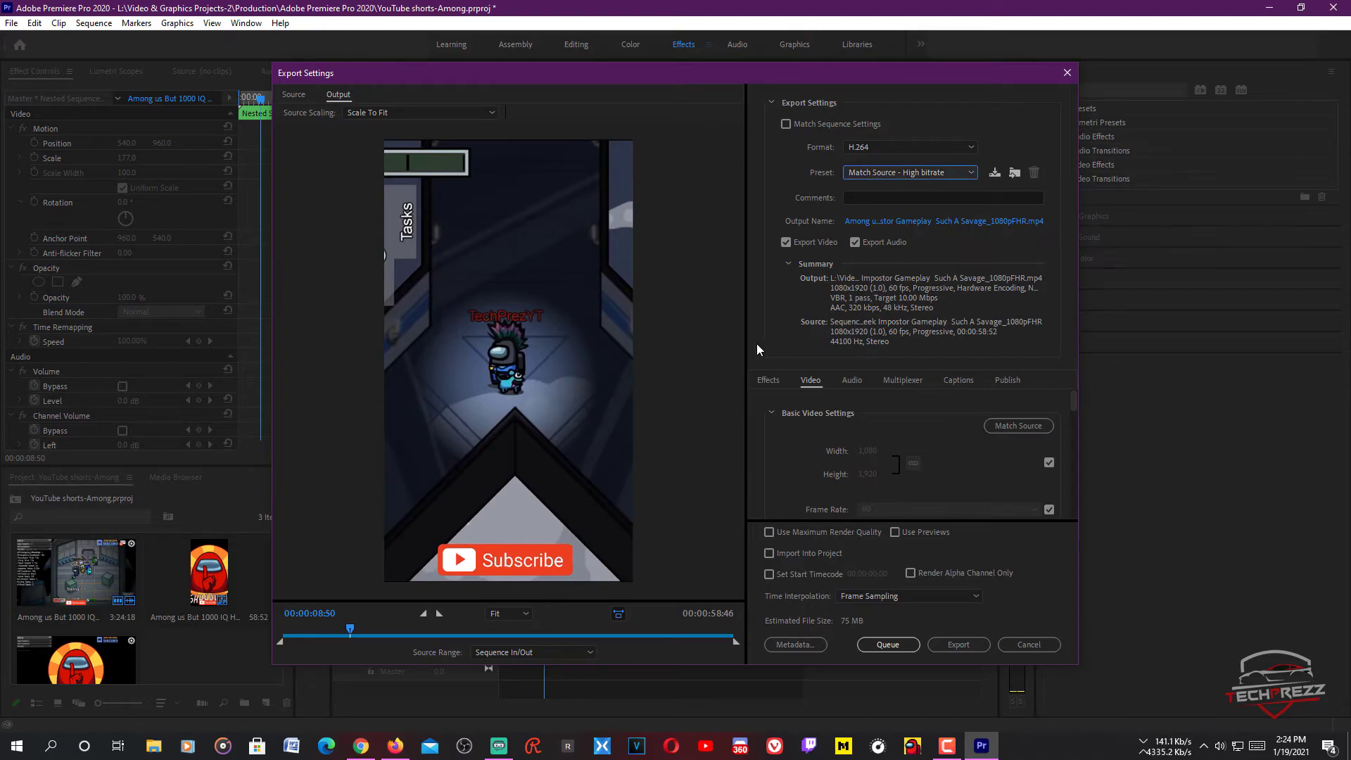
scroll(763, 438, down, 5)
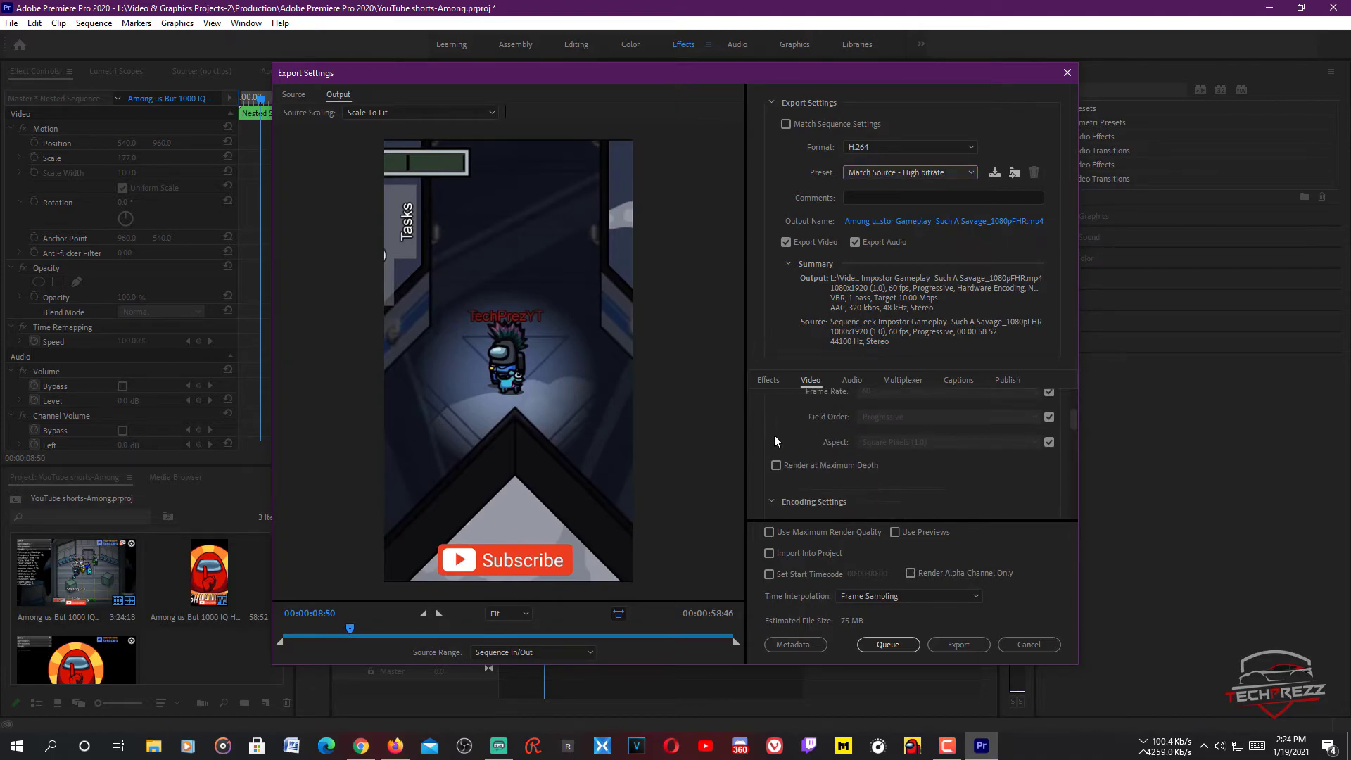
scroll(796, 467, down, 5)
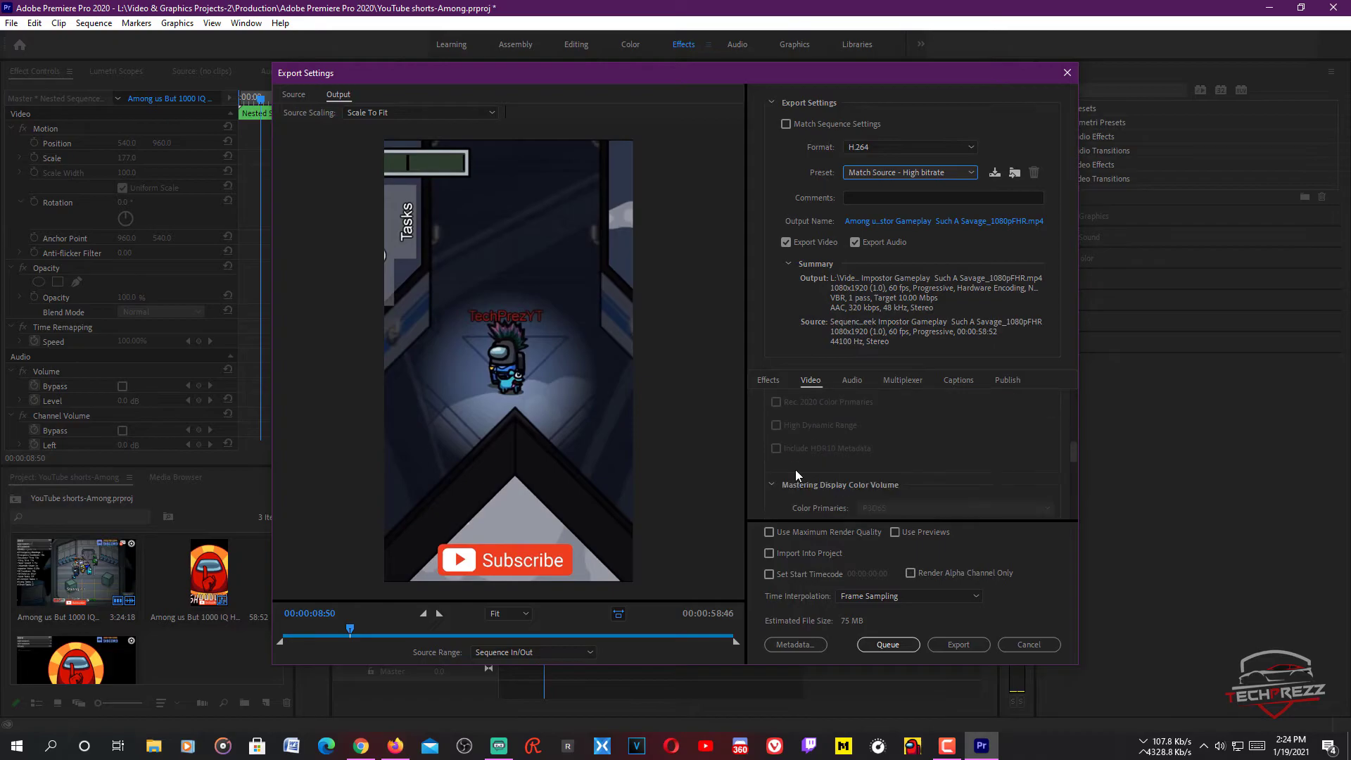
scroll(795, 470, down, 4)
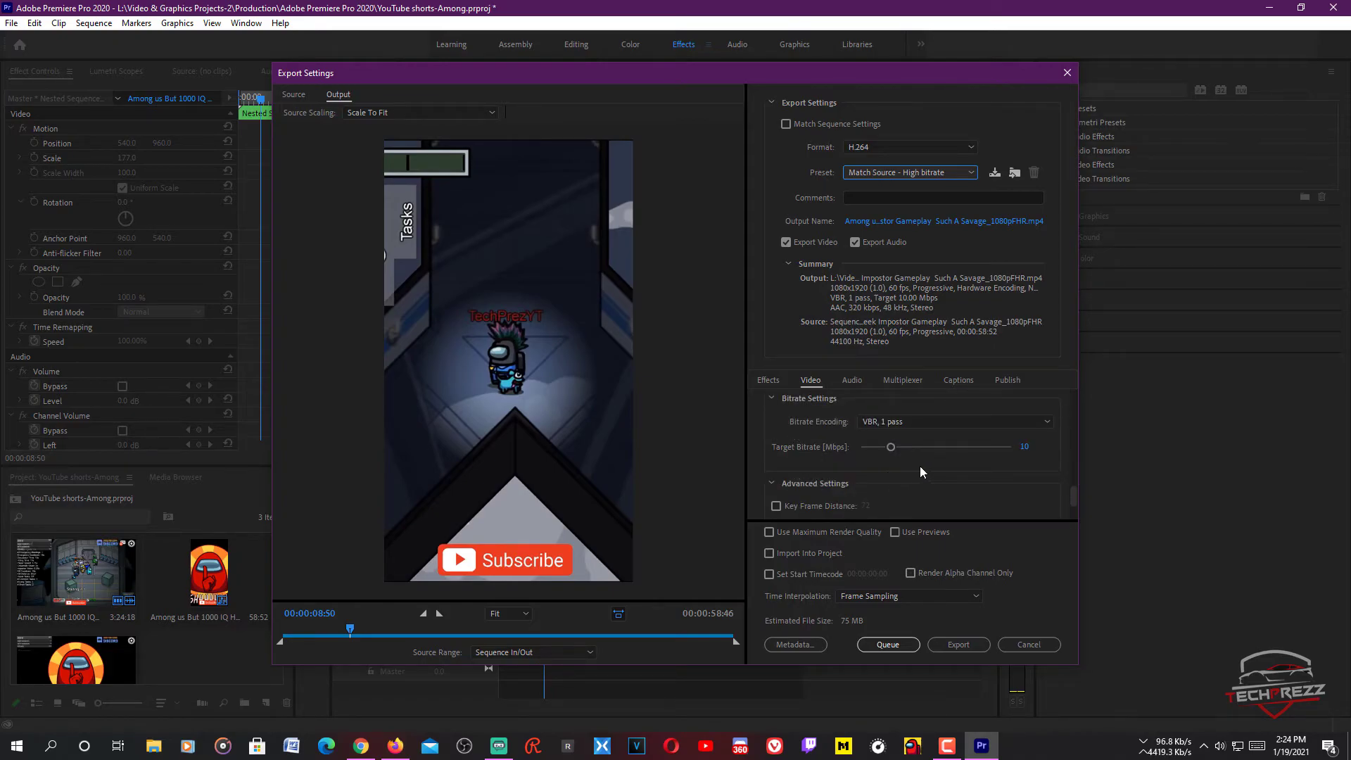
key(Tab)
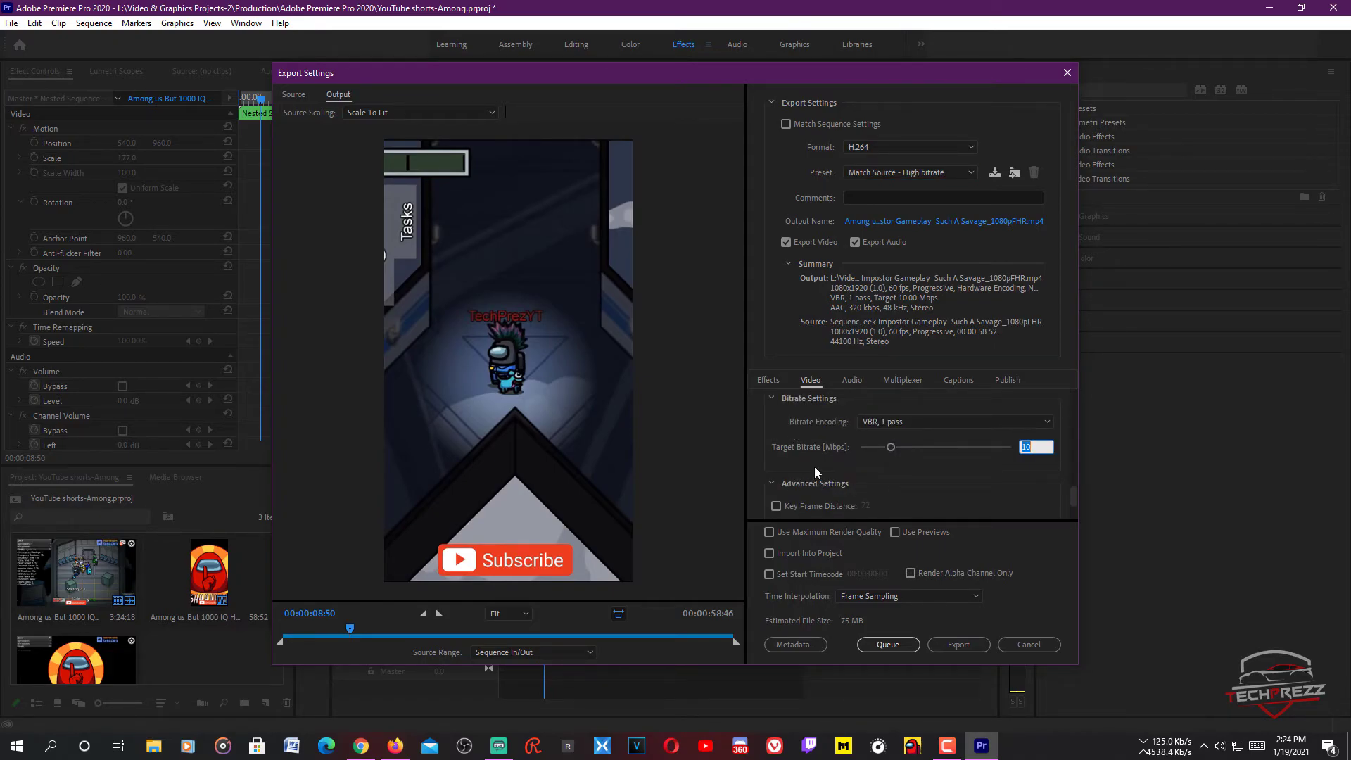
text(16)
key(Return)
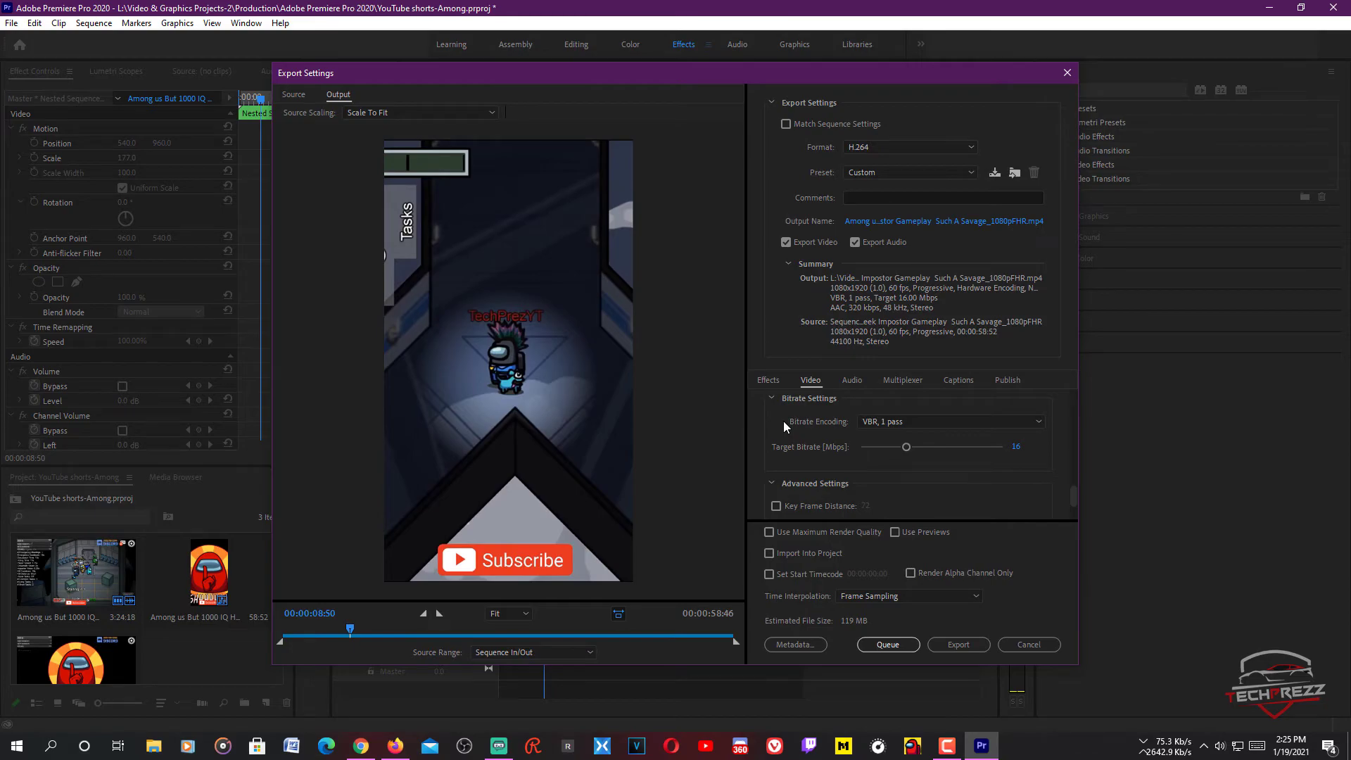
Step: Enable the key frame distance in the advanced video export settings and set it to 2
scroll(784, 421, down, 1)
scroll(791, 420, down, 1)
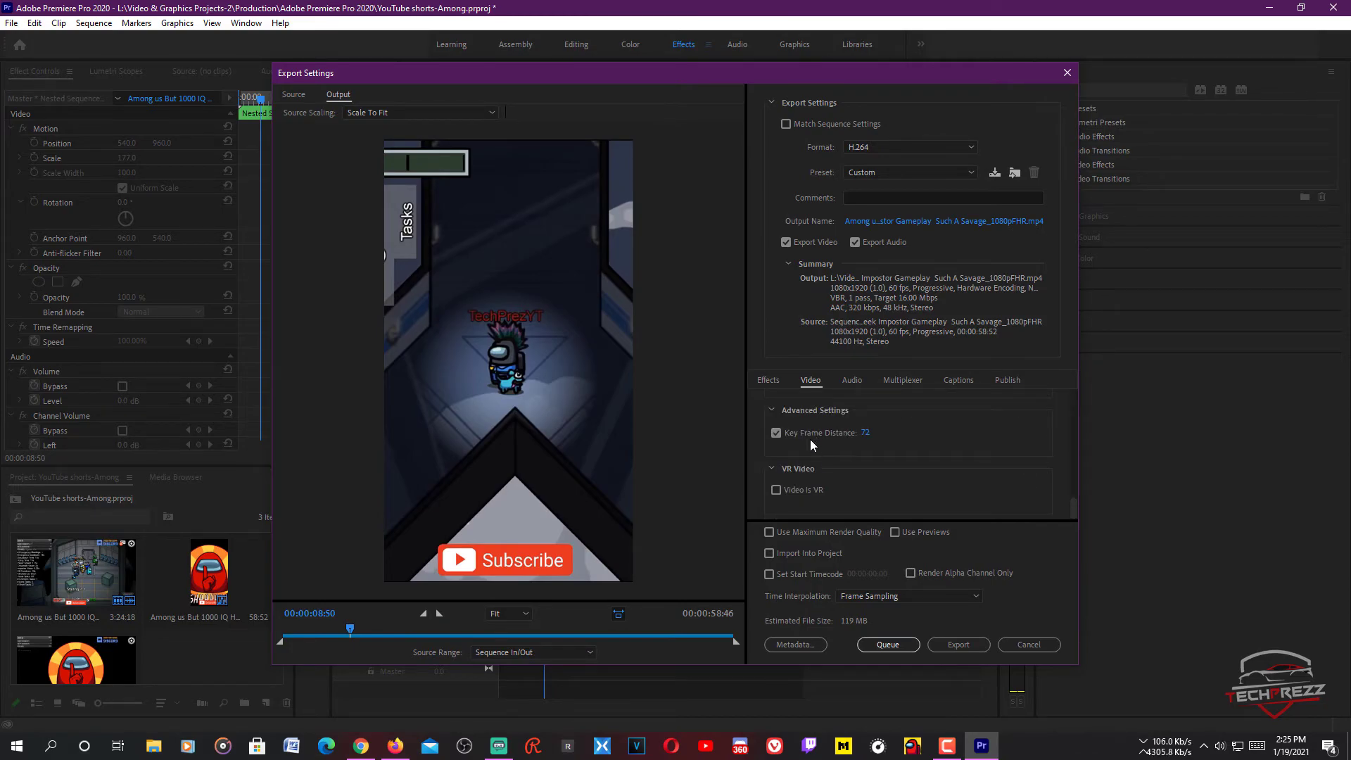
click(867, 434)
text(2)
key(Return)
Step: Unlock the encoding profile from the source setting, change it to High, and review the video settings
scroll(795, 430, up, 3)
scroll(795, 426, up, 5)
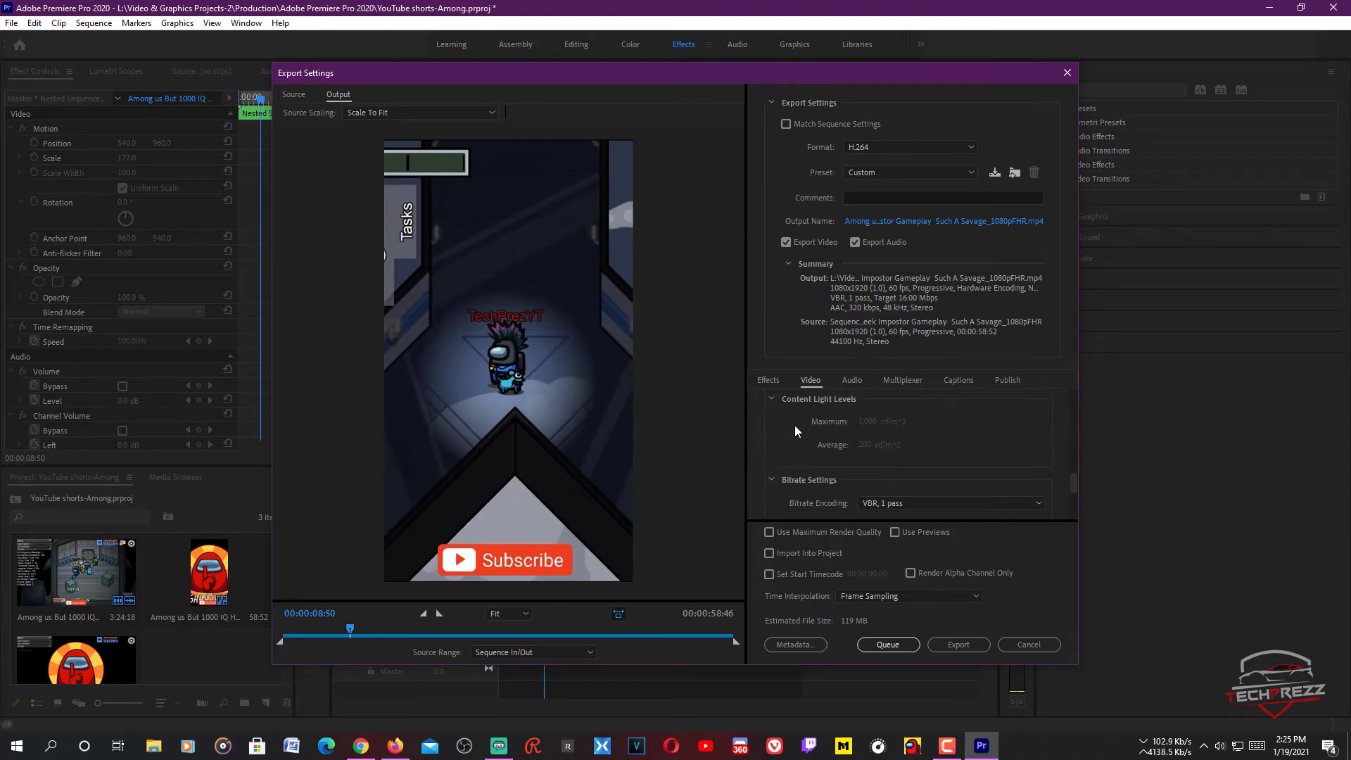
scroll(795, 426, up, 1)
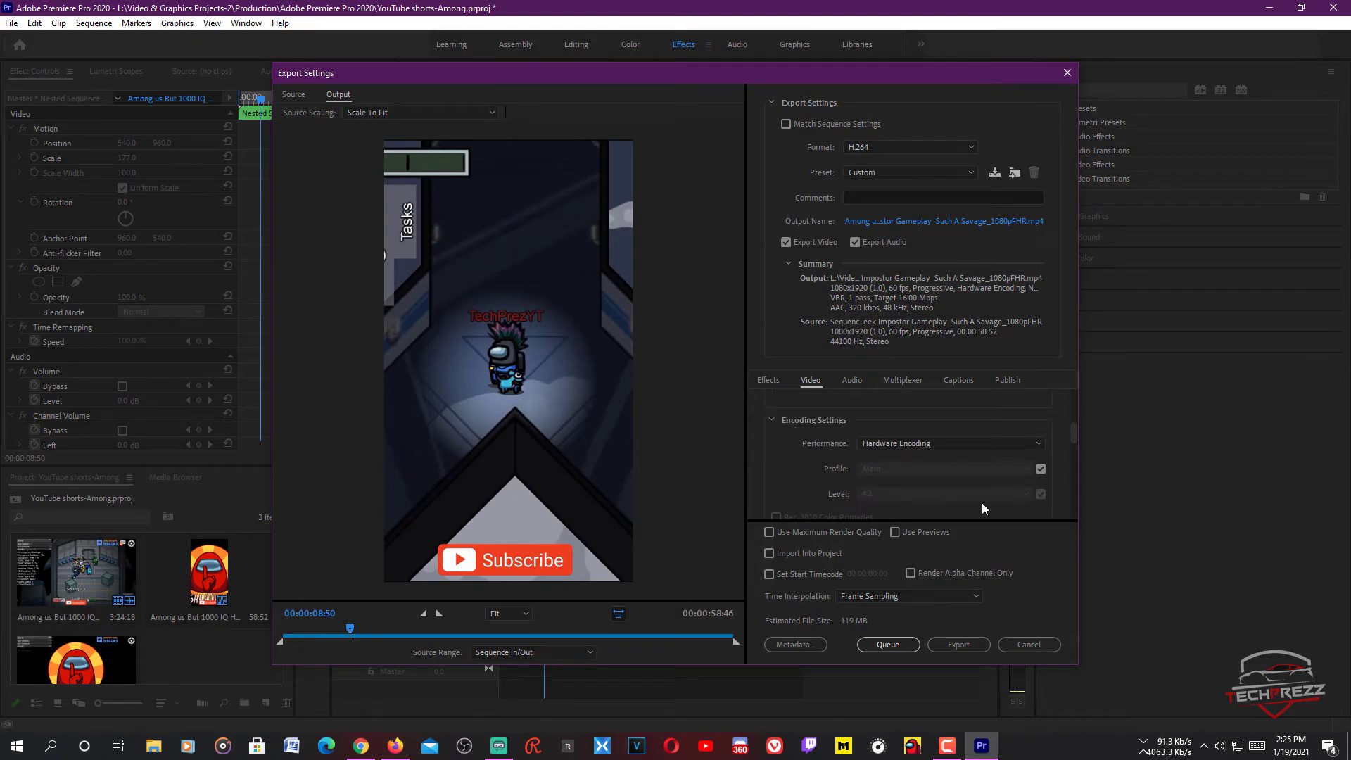
click(1041, 469)
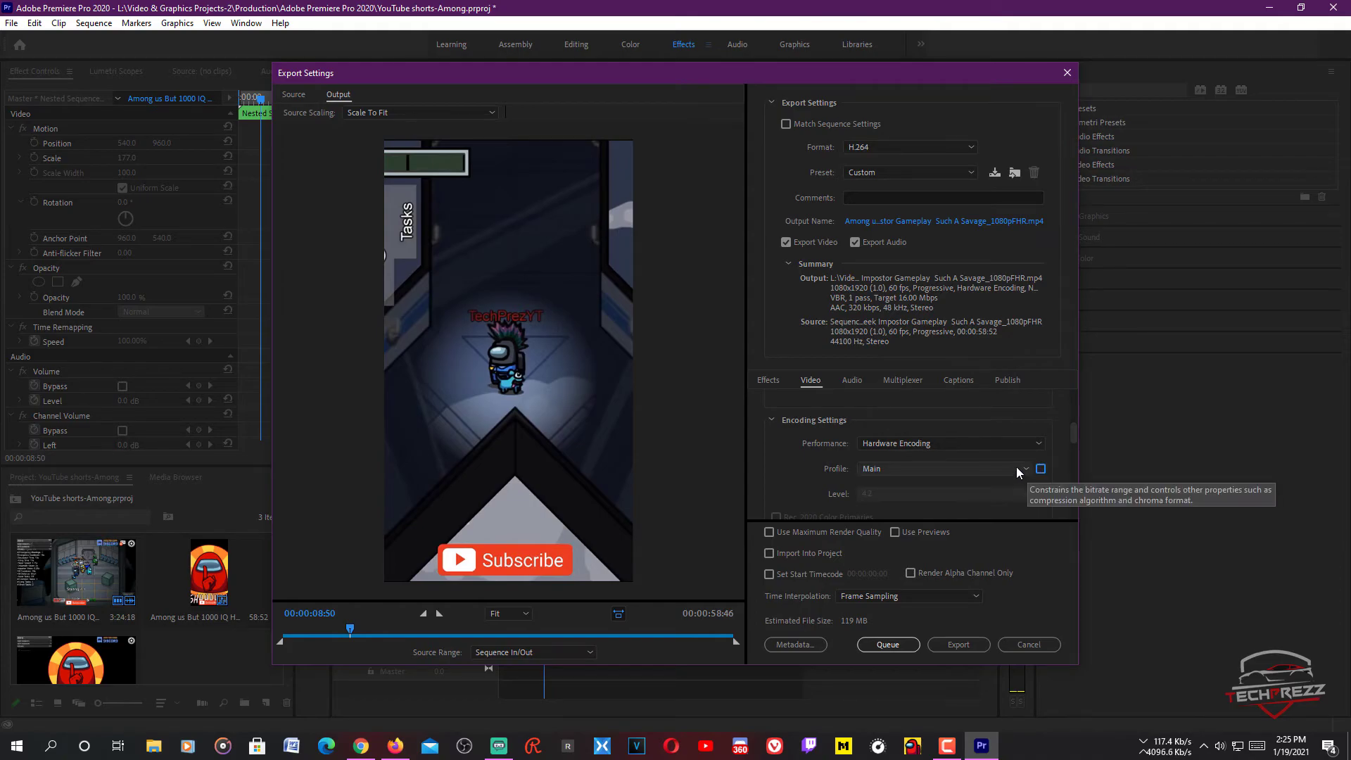
click(1016, 468)
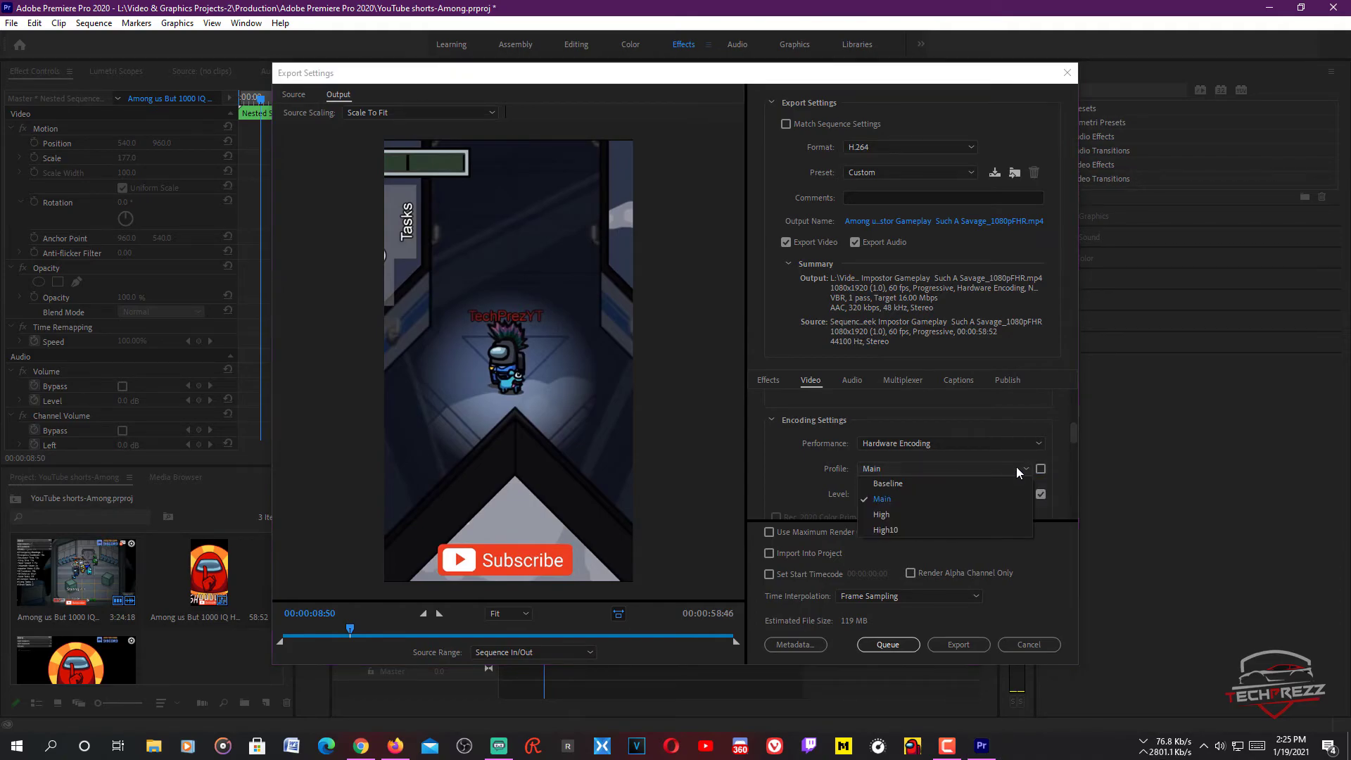
click(913, 516)
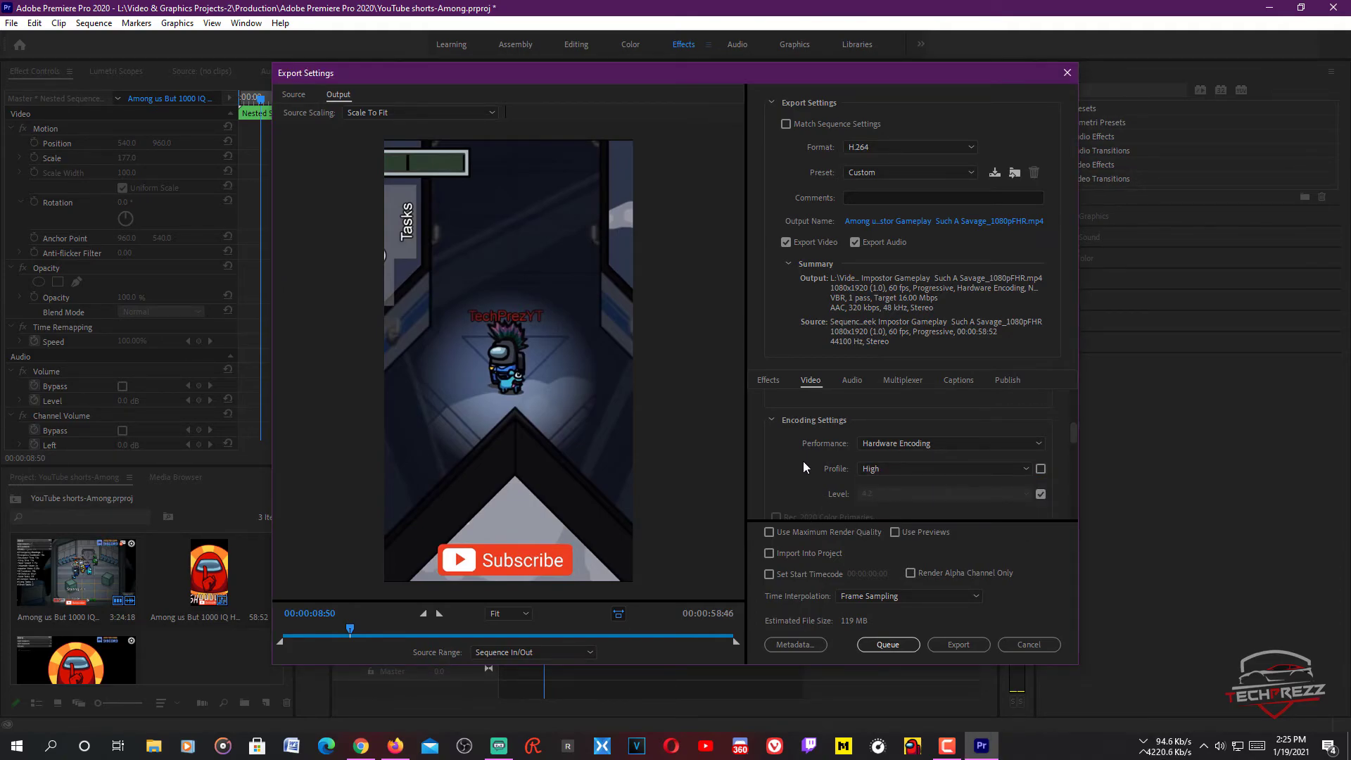
scroll(804, 462, down, 5)
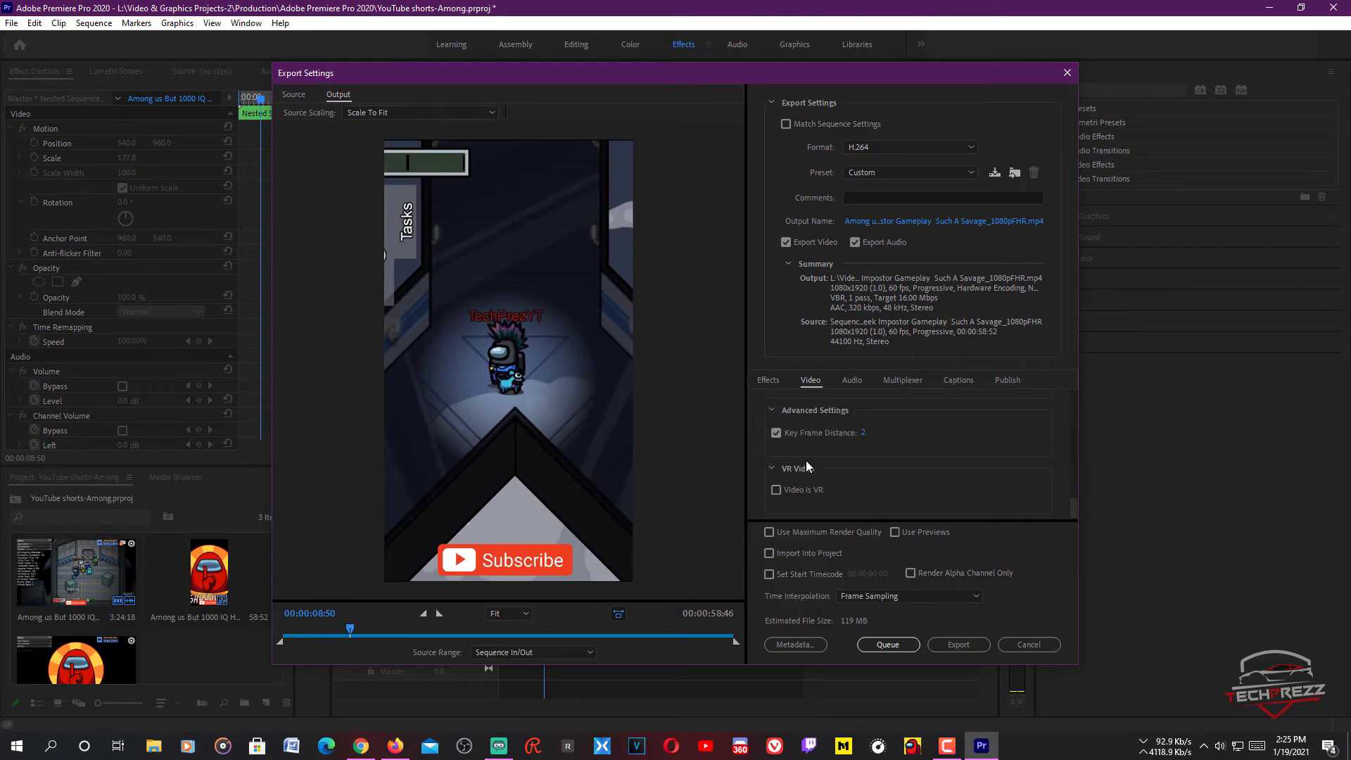
scroll(805, 460, up, 4)
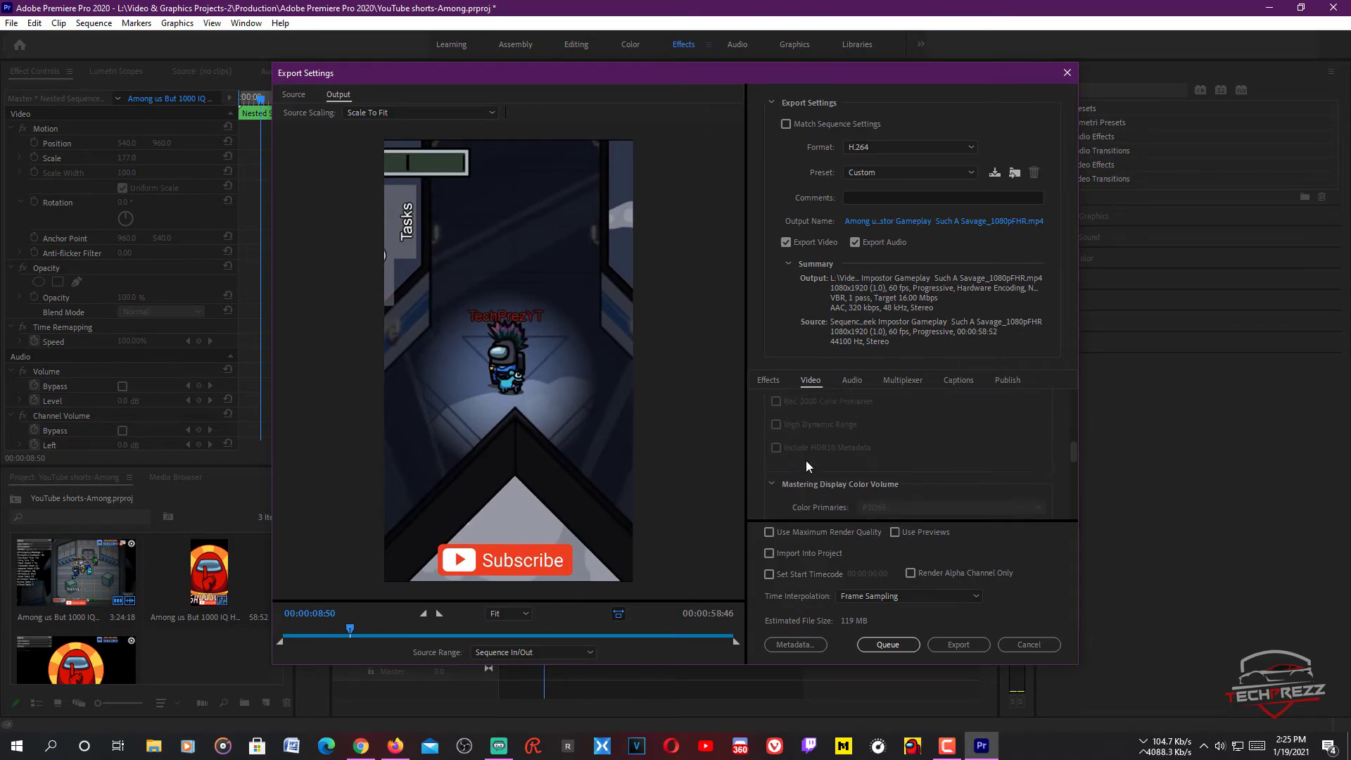
Step: Save the output under its suggested file name in the Production folder and export the video immediately
click(934, 223)
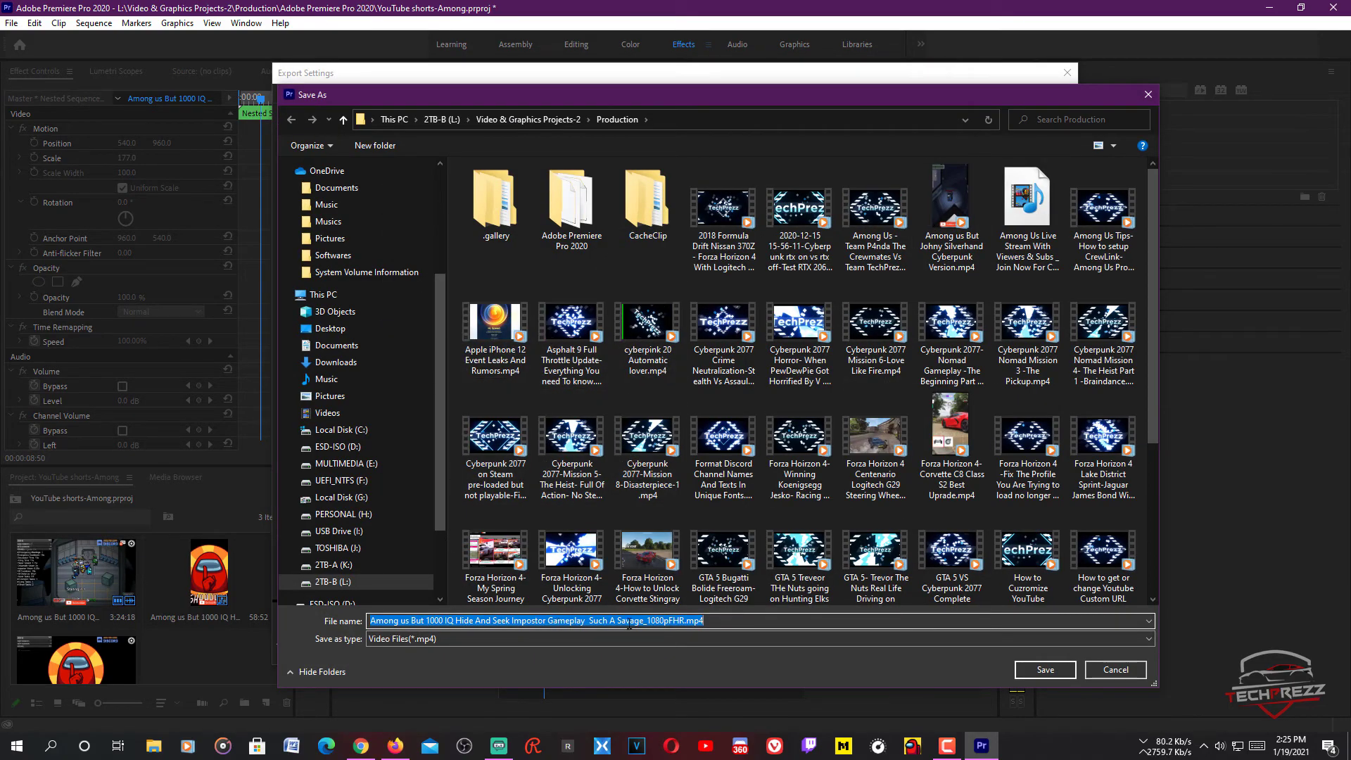
click(1022, 672)
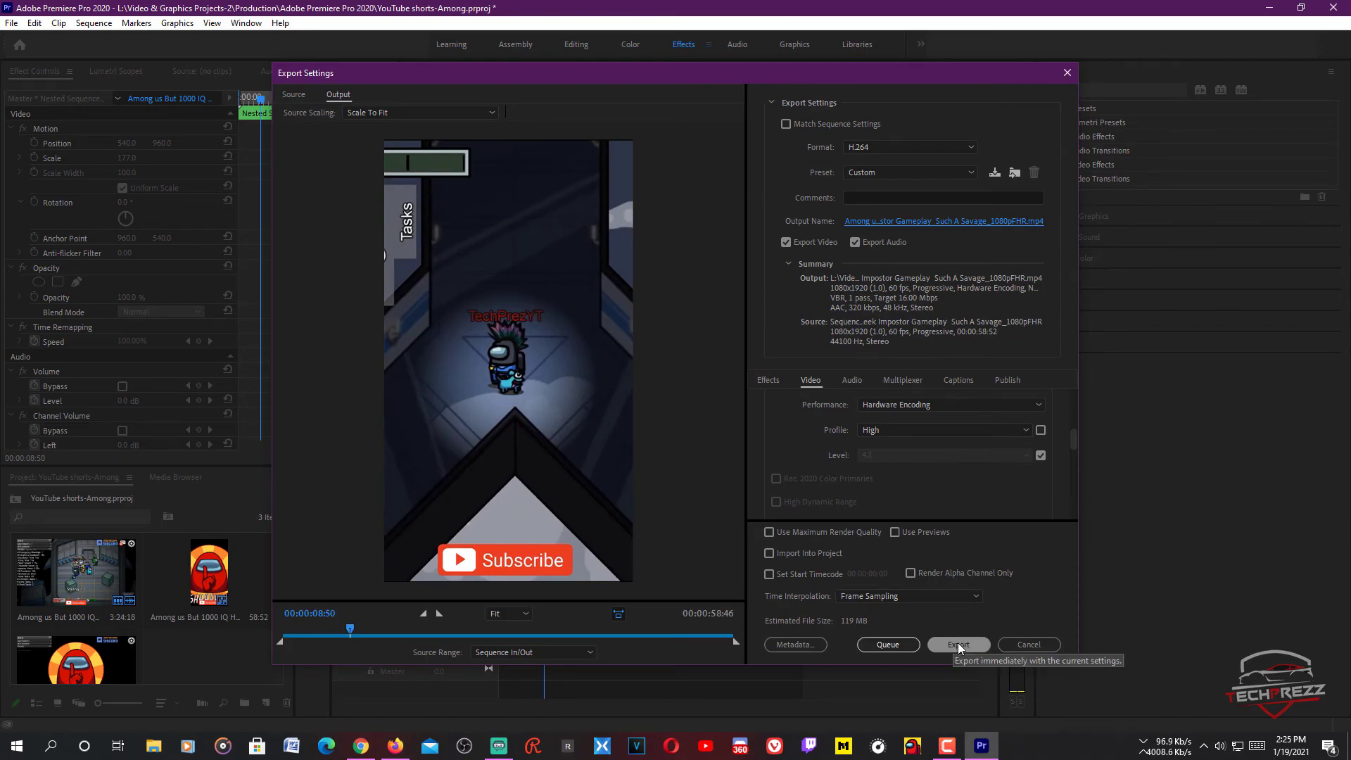
click(887, 646)
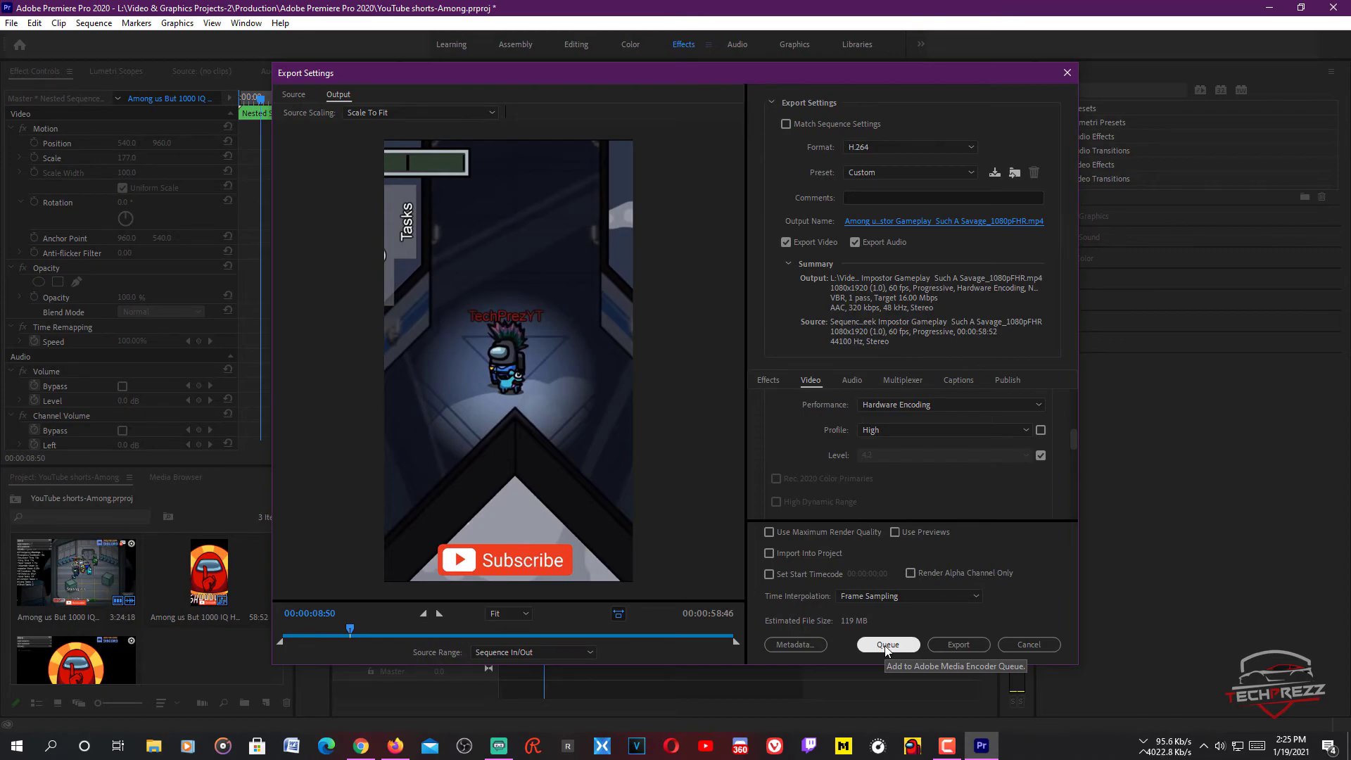
click(887, 646)
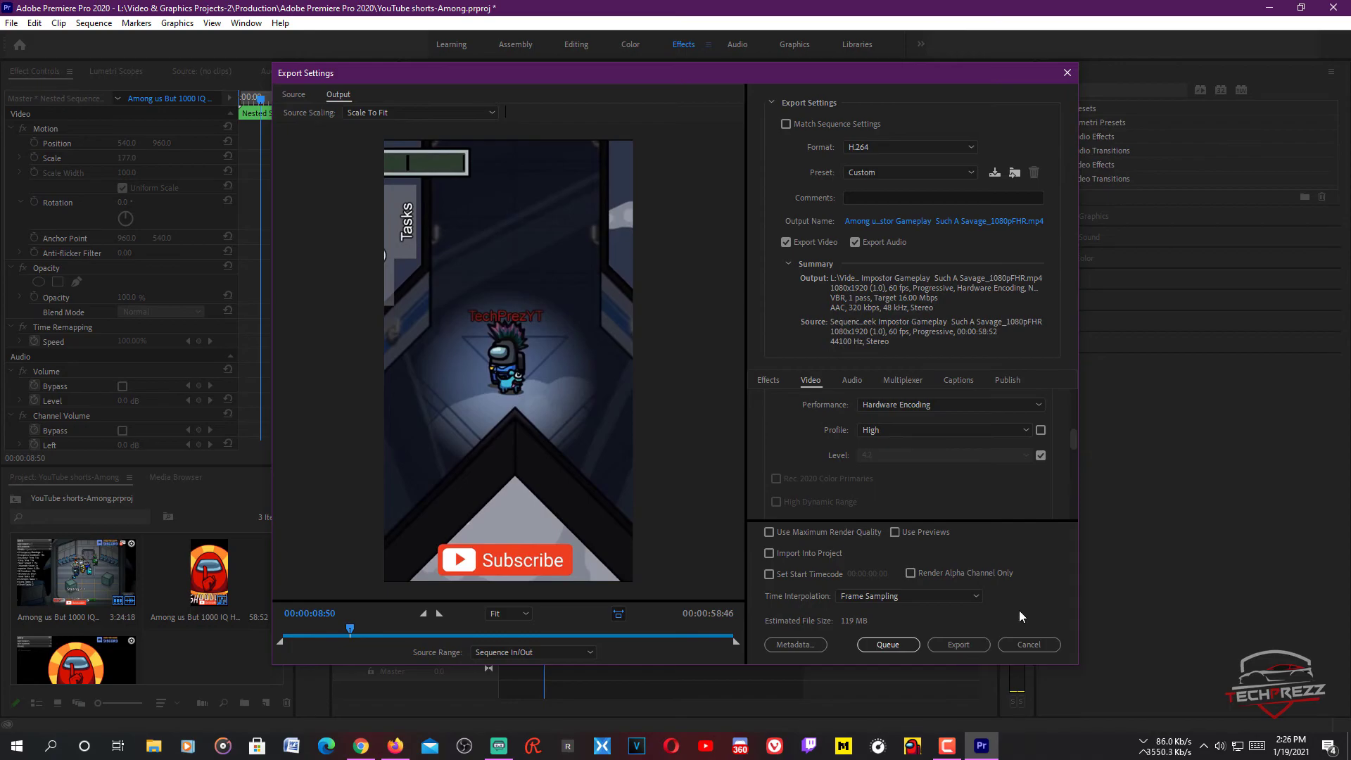
click(964, 642)
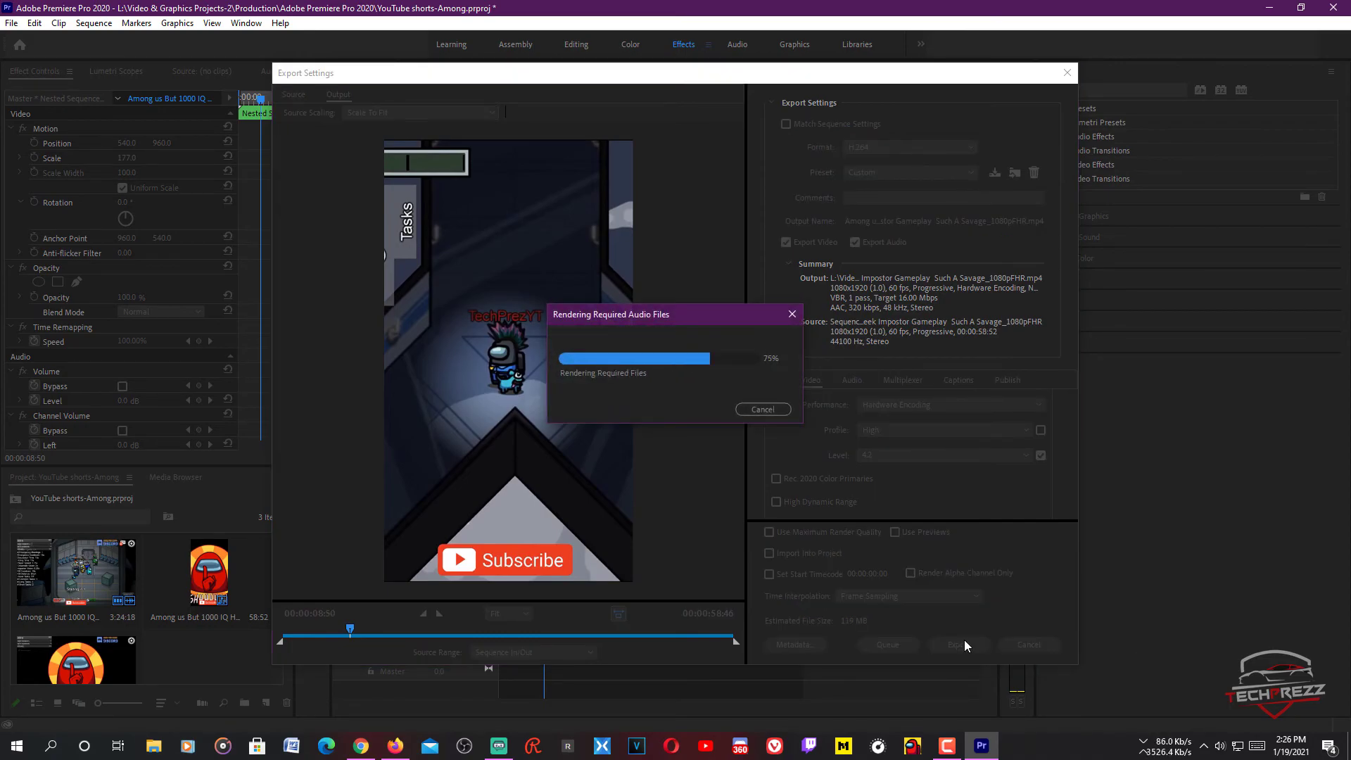